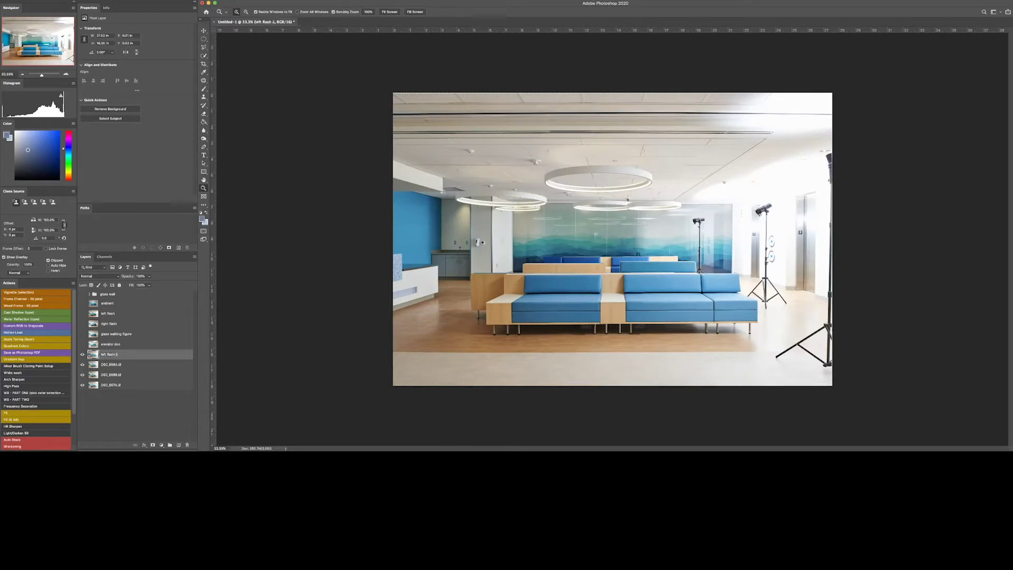
Move the left flash 2 layer directly beneath the ambient layer and hide it
drag(110, 355, 109, 308)
click(82, 313)
click(83, 314)
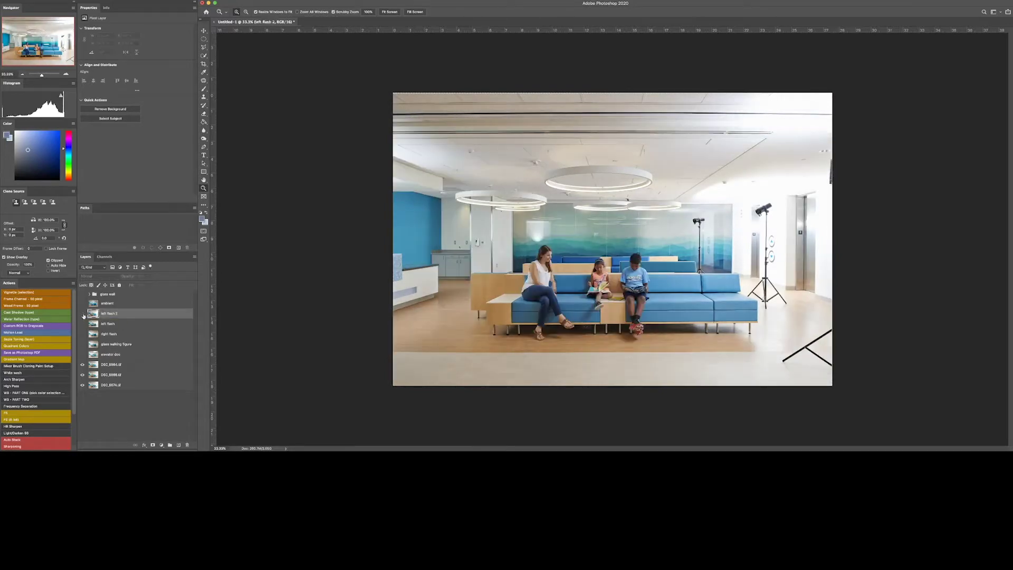
Rename the three remaining DSC layers as model left, model mid and model right, and hide them
double_click(111, 365)
click(82, 364)
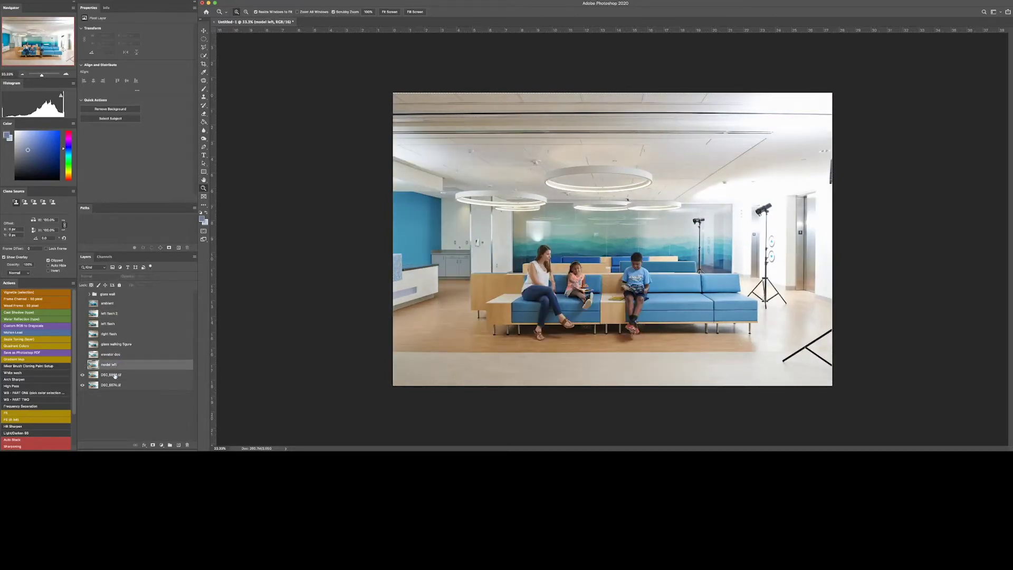
double_click(113, 374)
text(model mid)
key(Return)
click(82, 374)
double_click(112, 385)
text(model right)
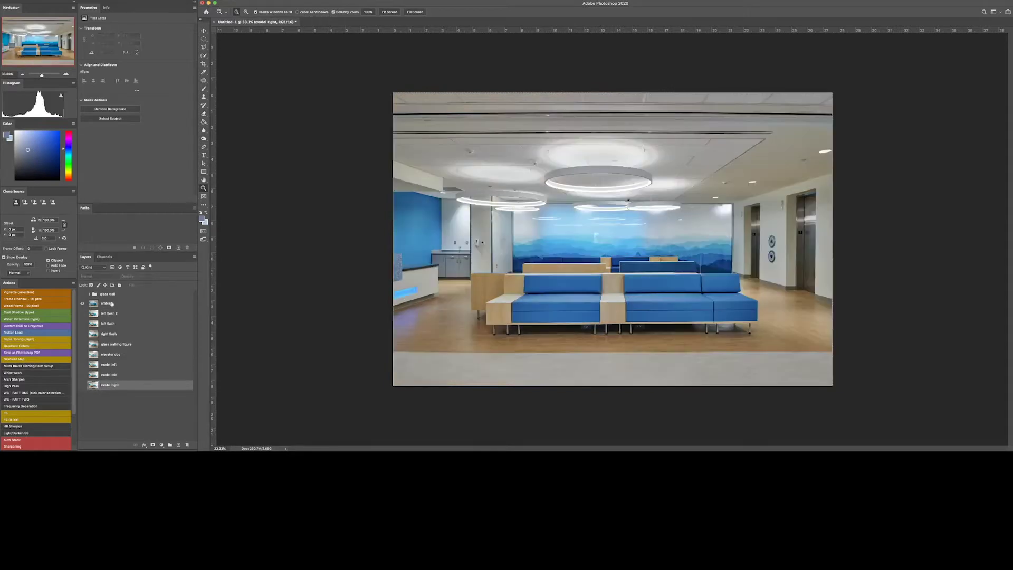
Add a black mask to the right flash layer and paint white over the ceiling, right wall and floor with a large soft brush
alt+click(152, 445)
key(bracketright)
key(bracketright)
key(bracketright)
key(bracketright)
key(bracketright)
key(bracketright)
key(bracketright)
key(bracketright)
key(bracketright)
key(bracketright)
key(bracketright)
key(bracketright)
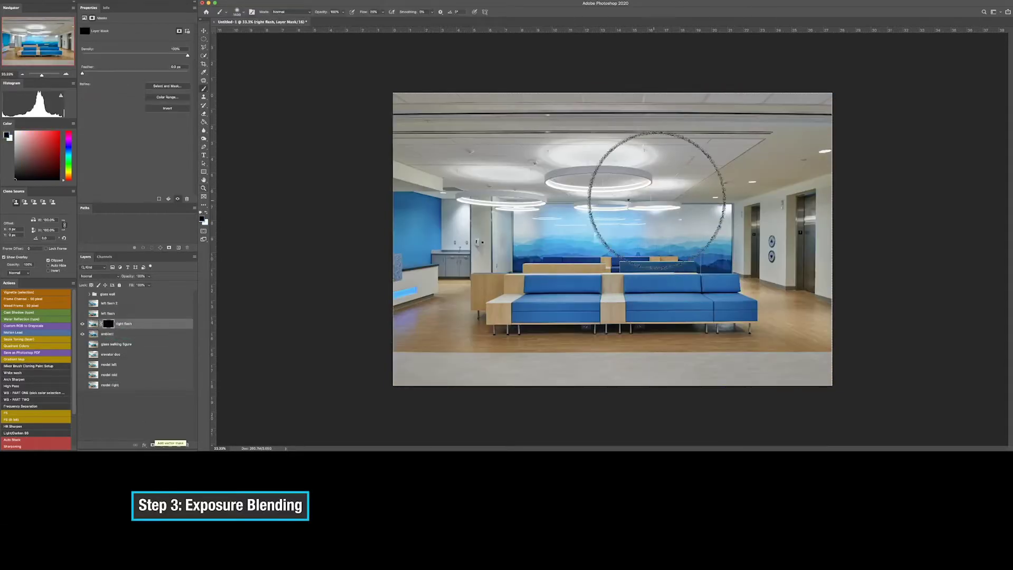
key(x)
drag(563, 185, 917, 126)
drag(569, 211, 822, 216)
drag(652, 285, 807, 359)
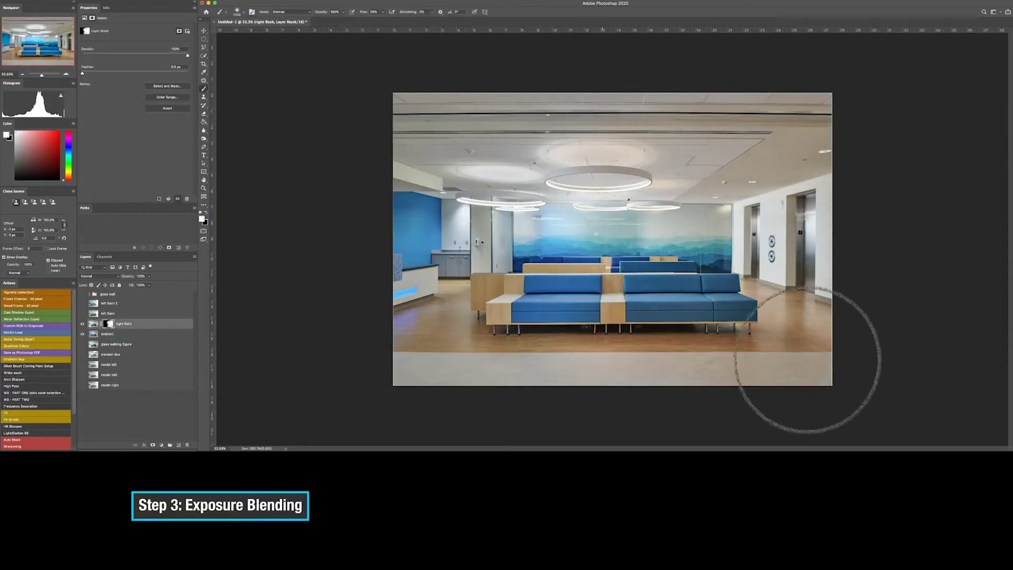
key(x)
key(bracketleft)
key(bracketleft)
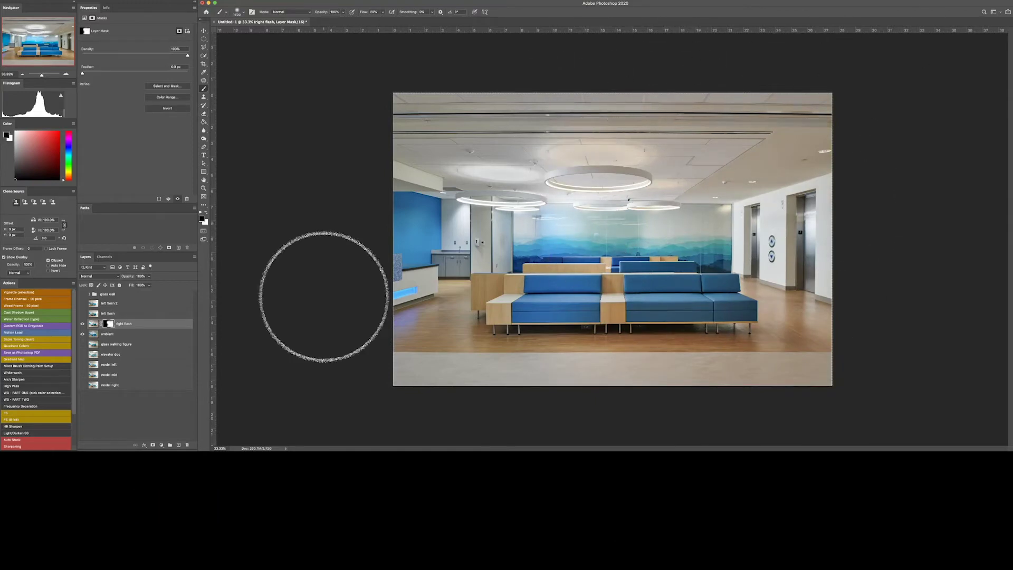
Show the left flash layer, add a black mask, and paint white over the room's left side with progressively smaller brushes
click(123, 313)
click(82, 313)
alt+click(153, 445)
key(x)
mouse_move(564, 186)
mouse_down()
mouse_move(509, 163)
mouse_move(547, 259)
mouse_move(386, 330)
mouse_move(254, 363)
mouse_move(445, 261)
mouse_up()
key(bracketleft)
key(bracketleft)
key(bracketleft)
key(bracketleft)
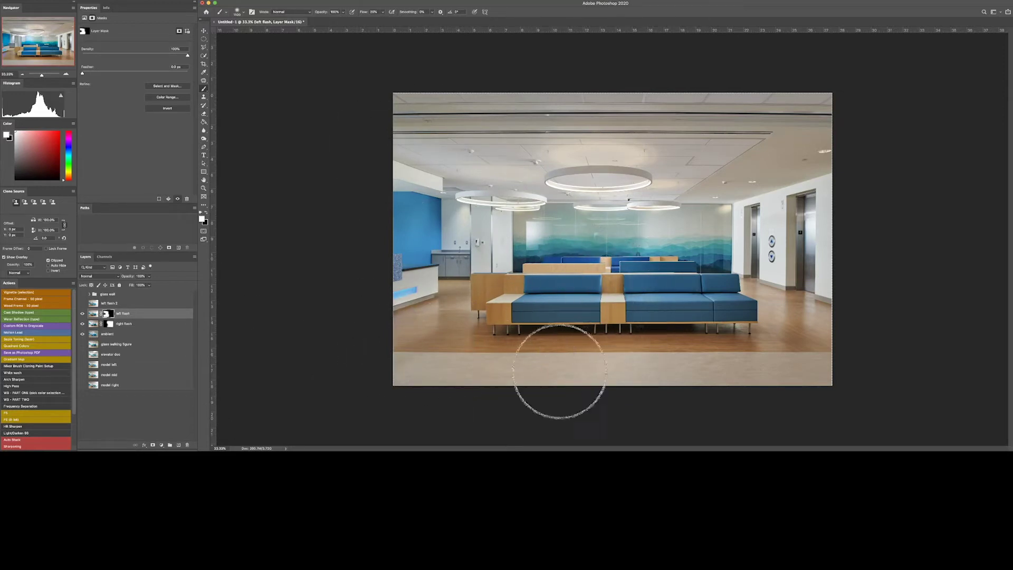
key(x)
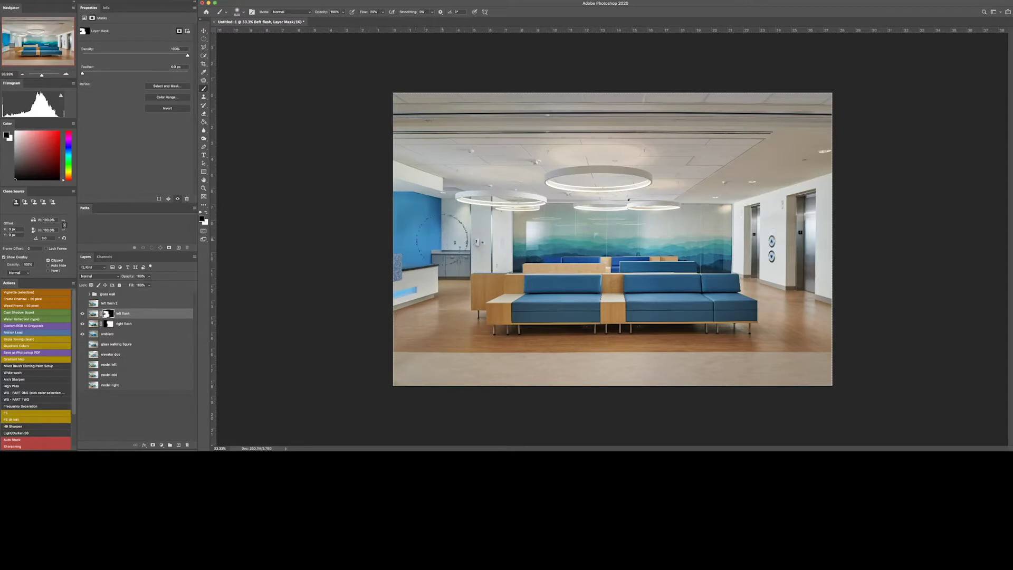
key(x)
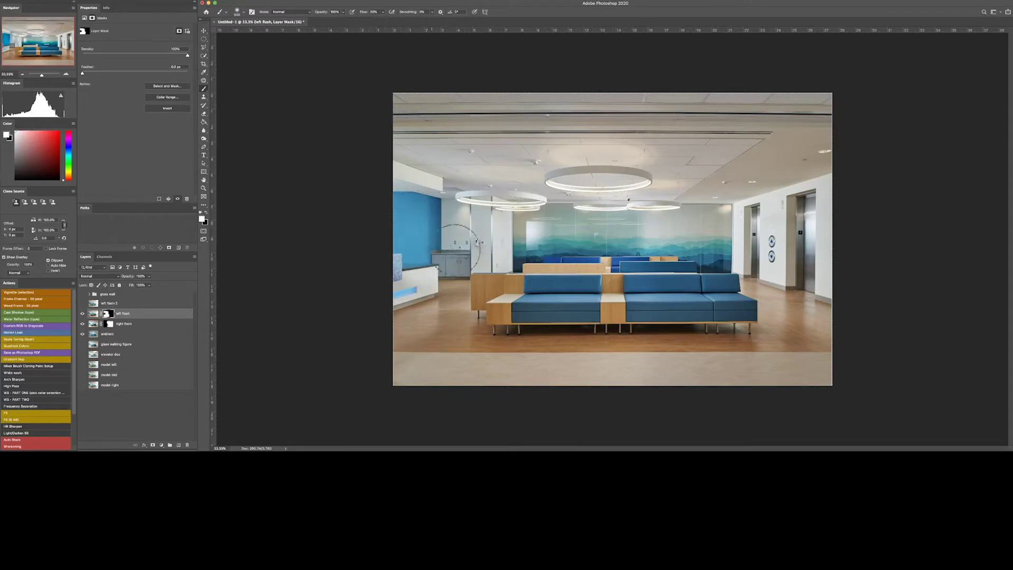
Group the left flash 2, left flash and right flash layers, mask the group, and compare the image with and without it
click(124, 303)
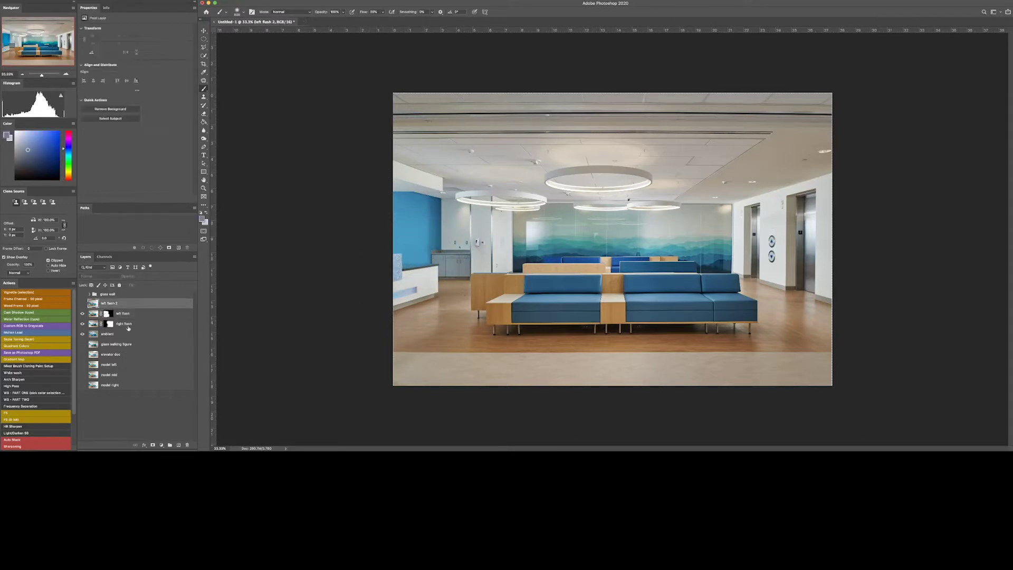
shift+click(125, 323)
key(super+g)
click(82, 303)
click(83, 304)
click(152, 445)
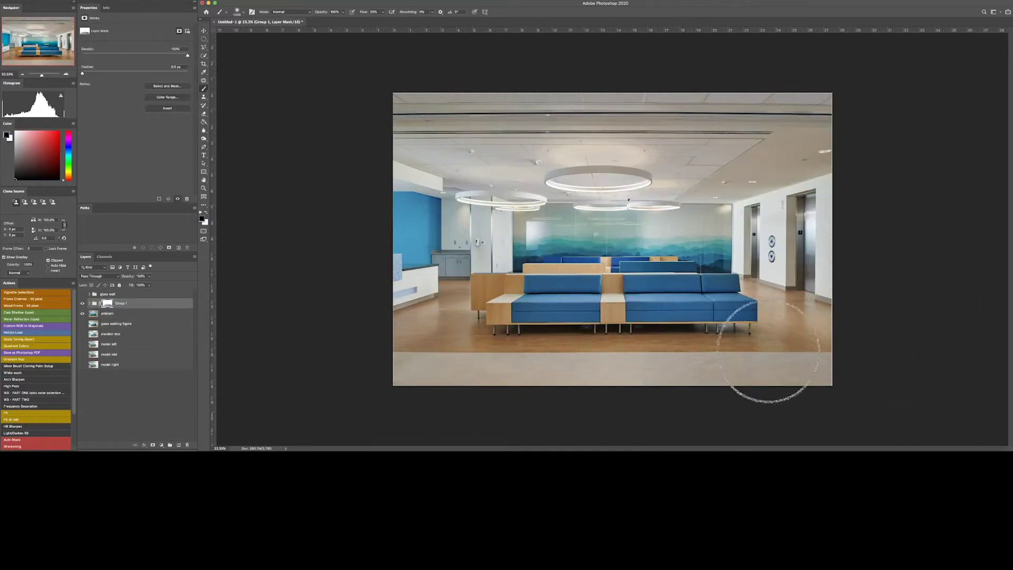
click(82, 303)
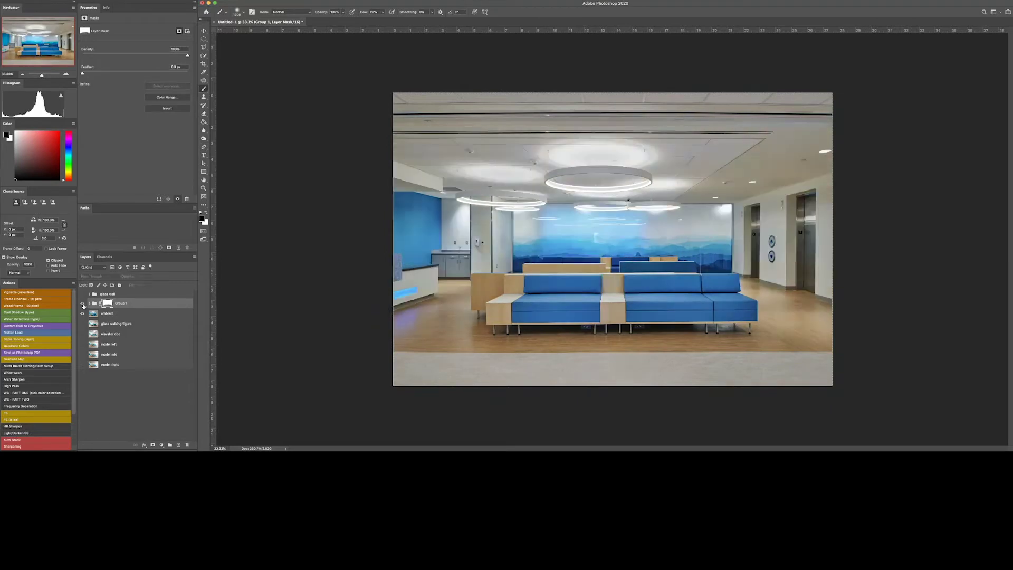
click(83, 304)
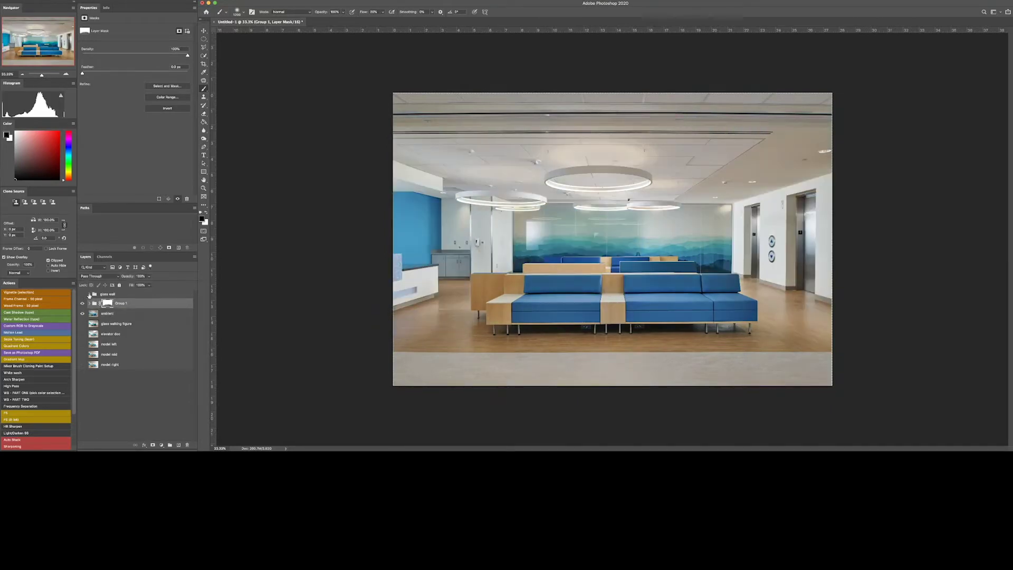
Expand the glass wall group and trace a Pen path along the glass's upper edge from the left ring lights to the middle ring
click(89, 294)
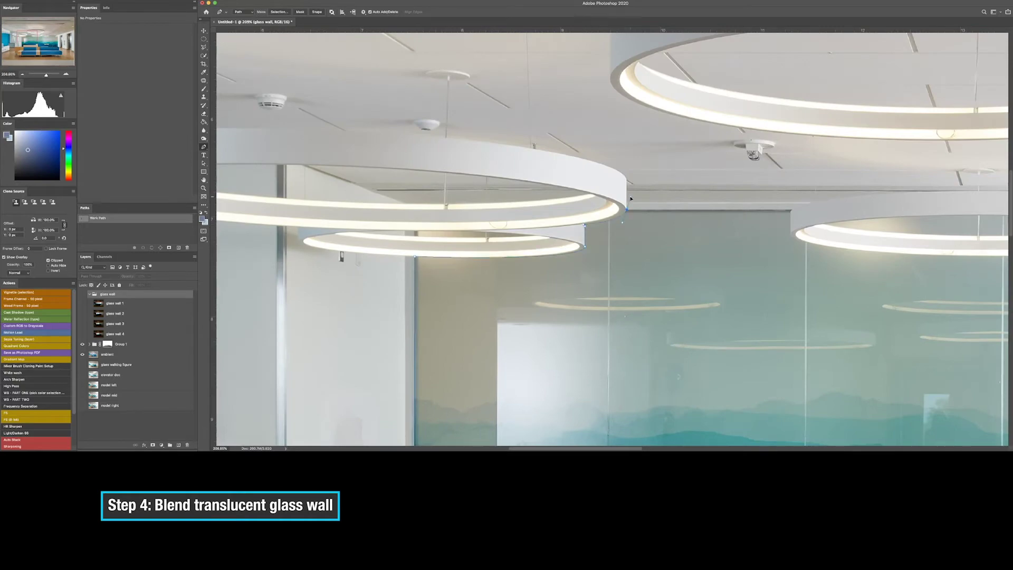
click(793, 210)
click(790, 213)
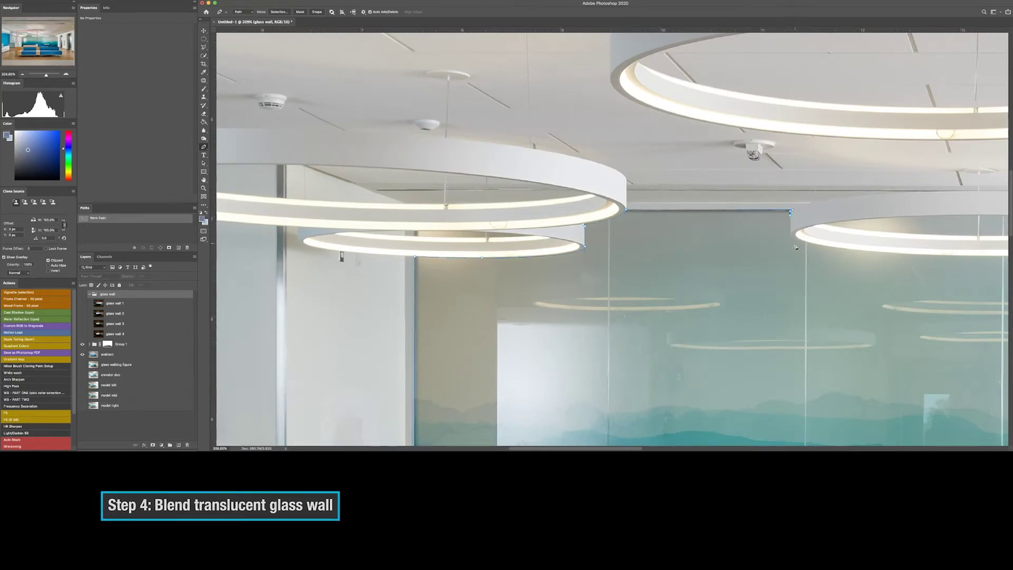
drag(790, 224, 790, 232)
drag(855, 272, 518, 291)
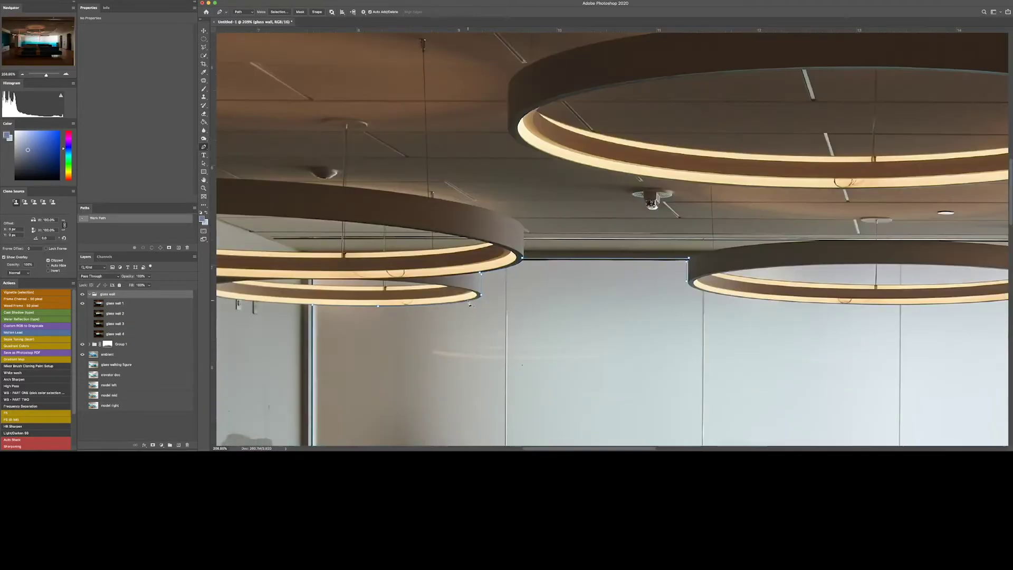
Extend the path along the lower curve of the middle ring light to where the right ring begins
scroll(518, 271, right, 5)
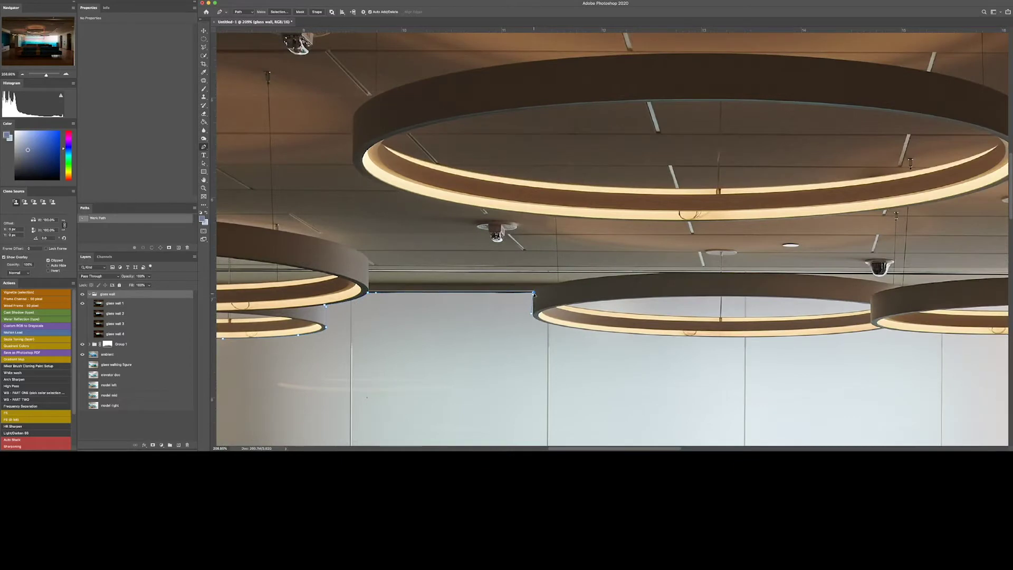
scroll(530, 323, right, 6)
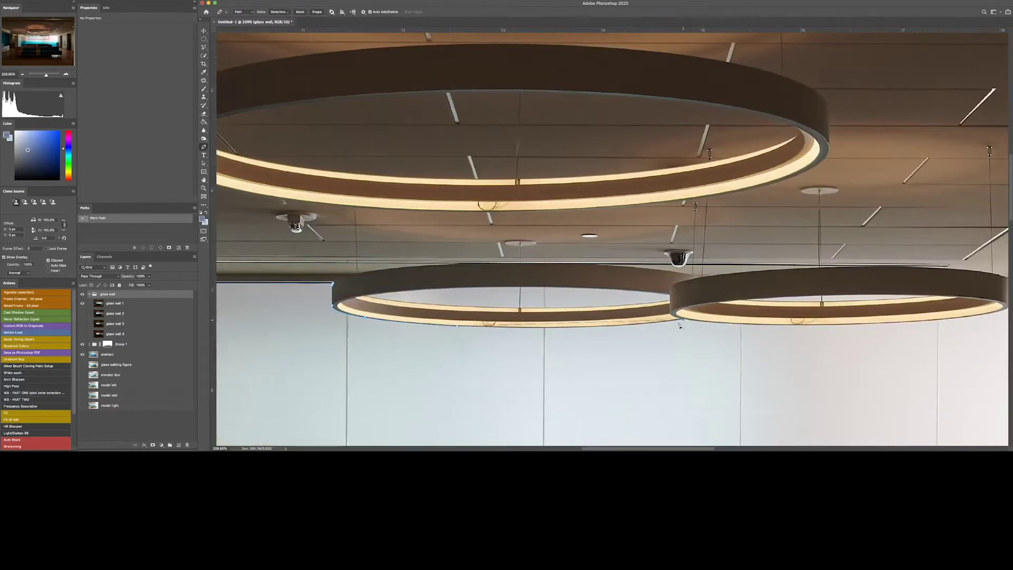
click(684, 319)
click(592, 322)
drag(592, 321, 592, 327)
Curve the path along the lower edge of the right ring light up to its right end
scroll(592, 327, right, 9)
click(729, 274)
click(571, 280)
drag(571, 279, 571, 293)
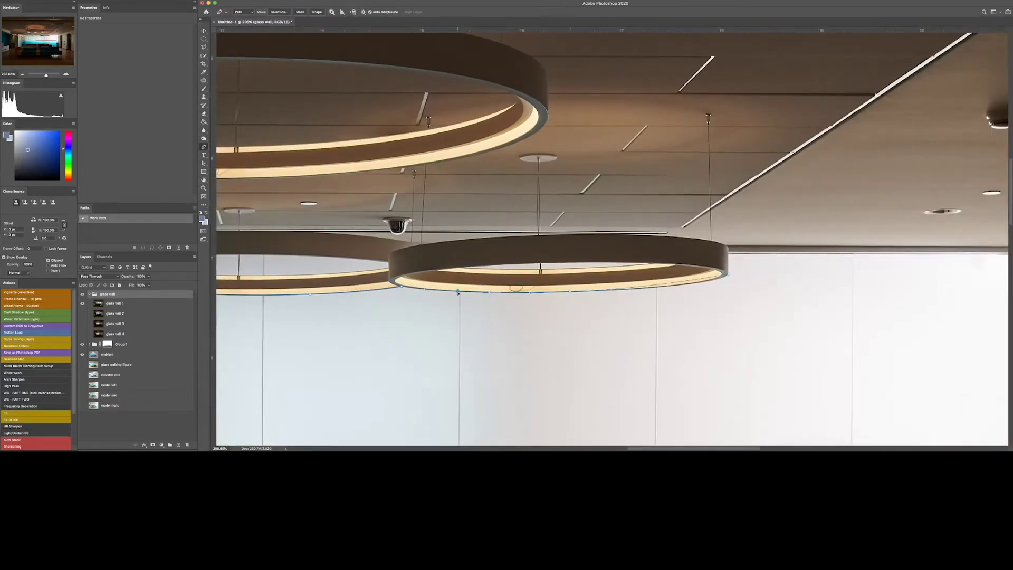
click(692, 281)
drag(692, 281, 693, 283)
click(716, 278)
Carry the path around the glass wall's right side and along the tall bench backs beneath it
scroll(733, 257, right, 7)
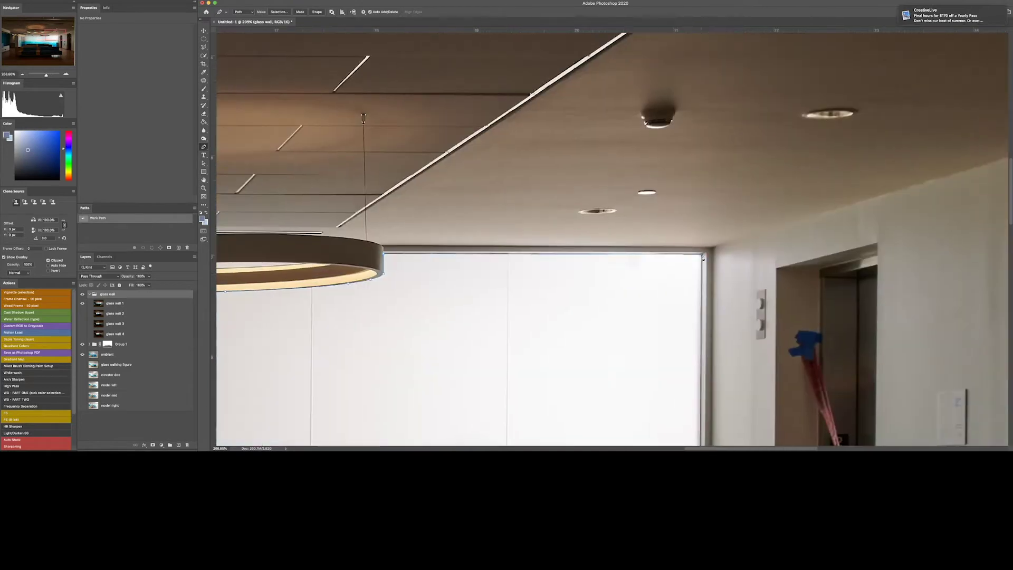
scroll(732, 256, down, 4)
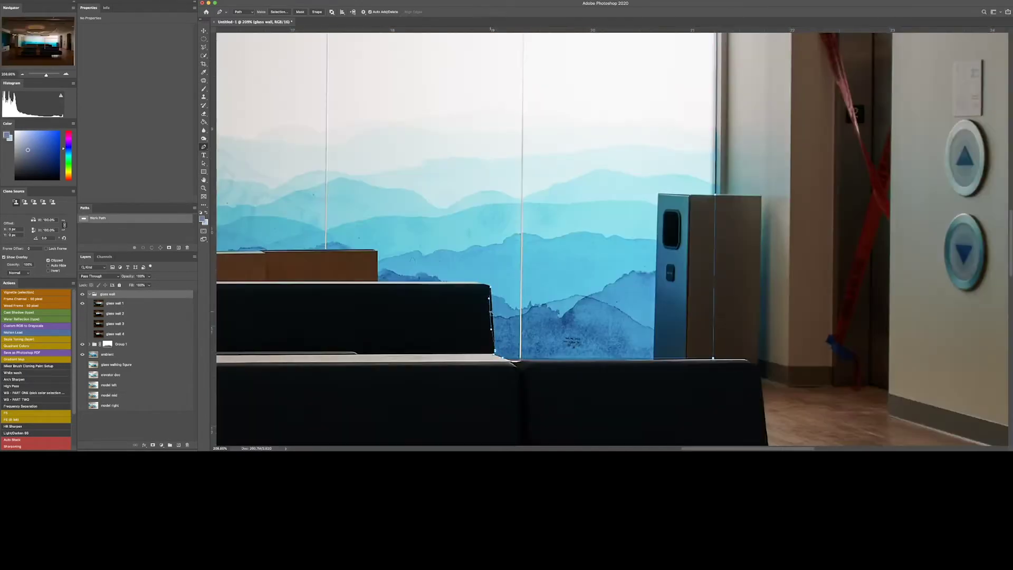
drag(491, 313, 493, 313)
drag(482, 286, 526, 329)
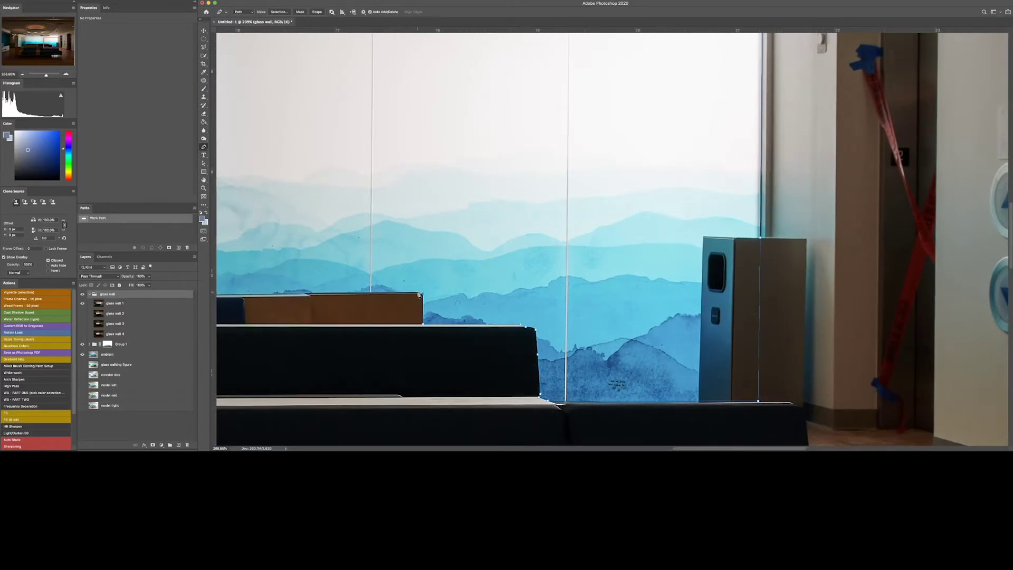
drag(317, 298, 631, 314)
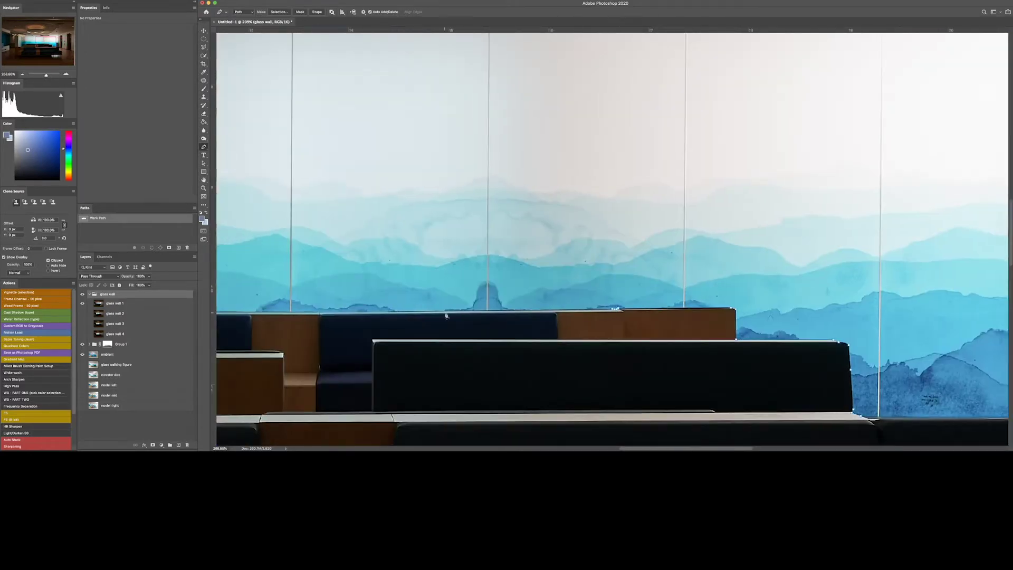
Follow the rear bench tops to the glass wall's lower-left corner and close the path at the left ring lights
scroll(388, 313, left, 7)
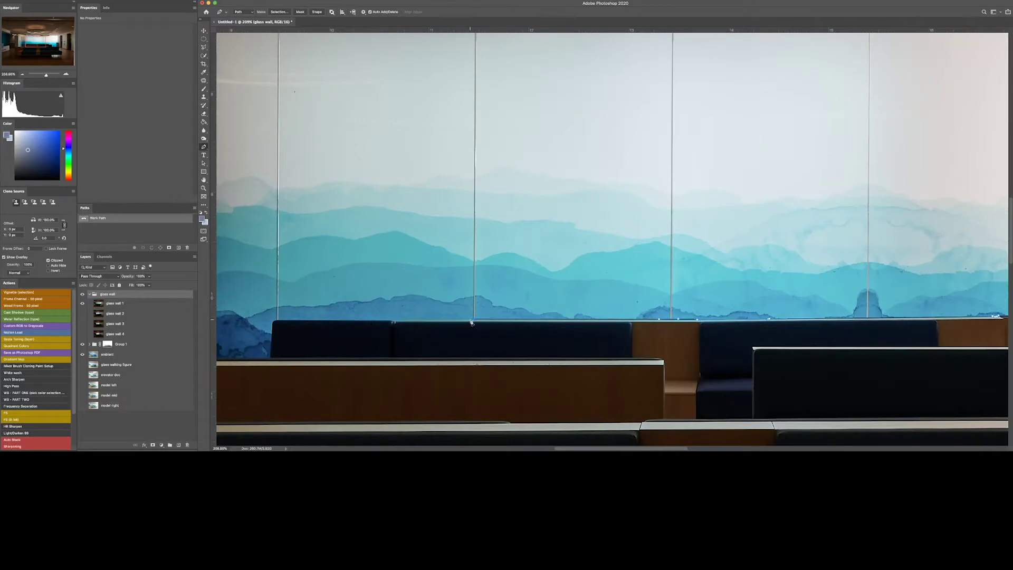
scroll(471, 323, left, 4)
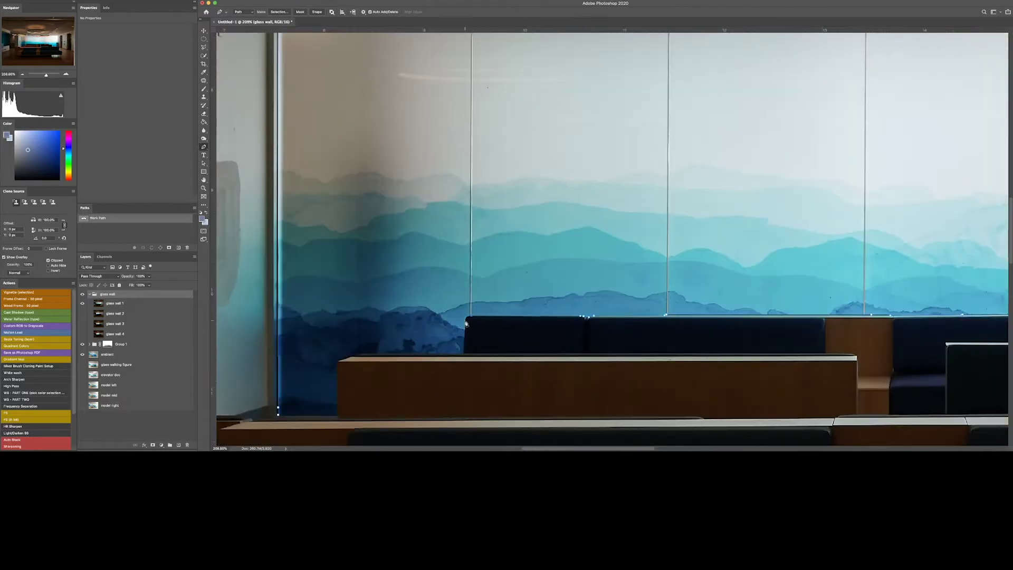
scroll(475, 303, left, 3)
scroll(475, 303, down, 2)
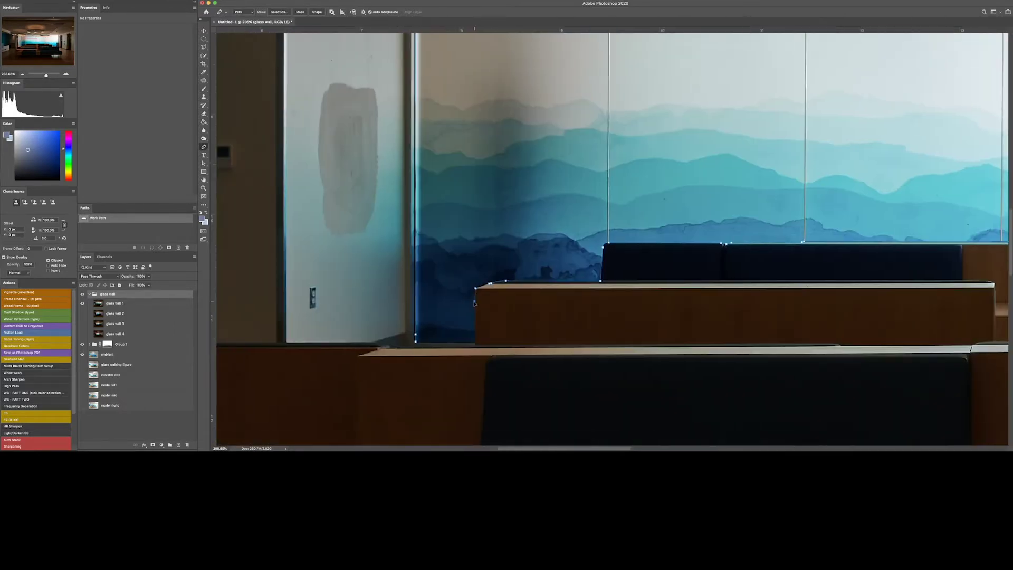
scroll(419, 224, up, 5)
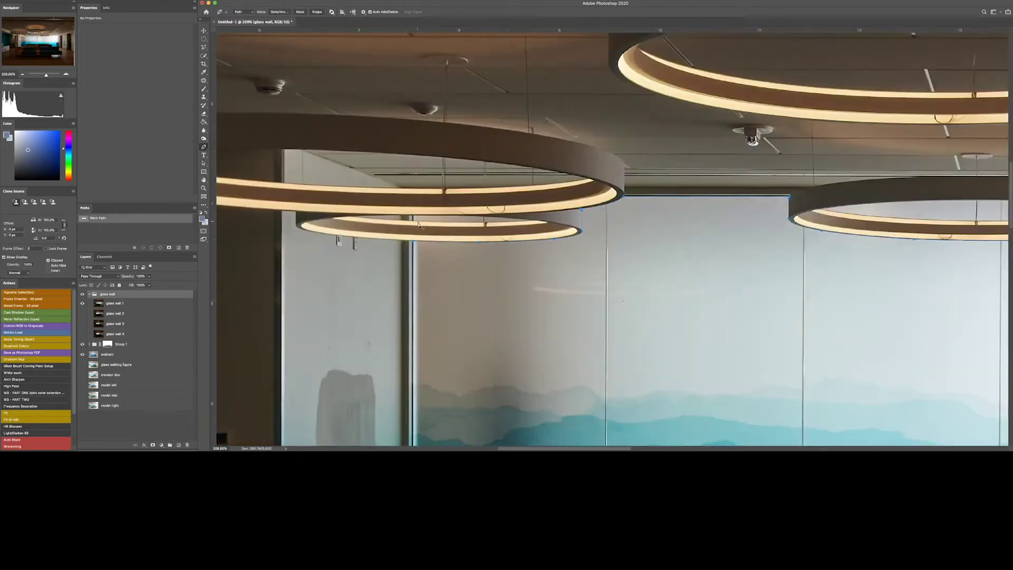
Add separate paths around the glass visible through the openings of the middle and right ring lights
scroll(636, 236, right, 10)
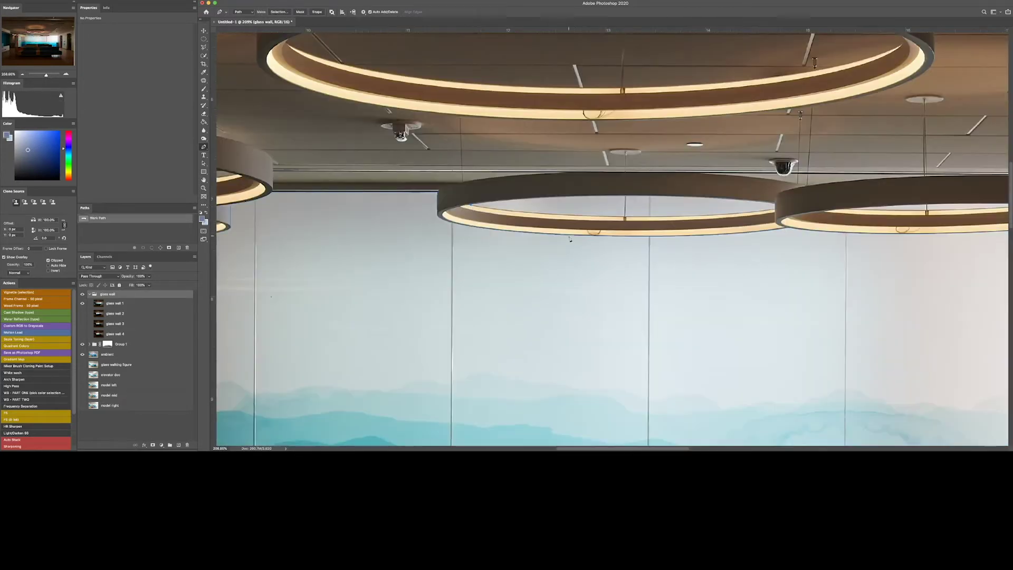
click(668, 232)
click(363, 233)
click(526, 232)
drag(525, 232, 560, 242)
key(super+z)
scroll(641, 246, right, 6)
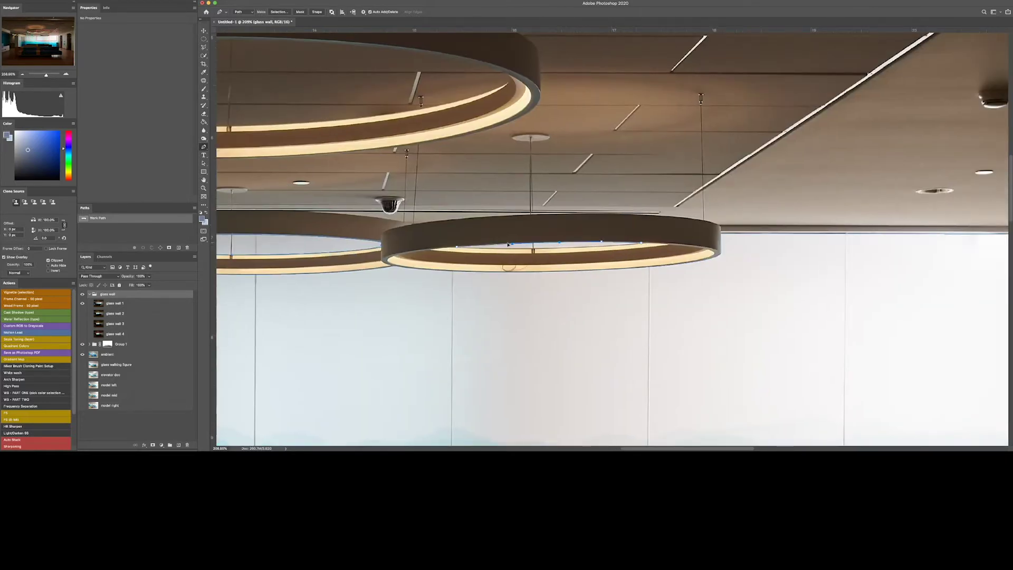
Mask the glass wall group with the traced path and temporarily disable that mask
key(super+Return)
click(153, 445)
shift+click(107, 295)
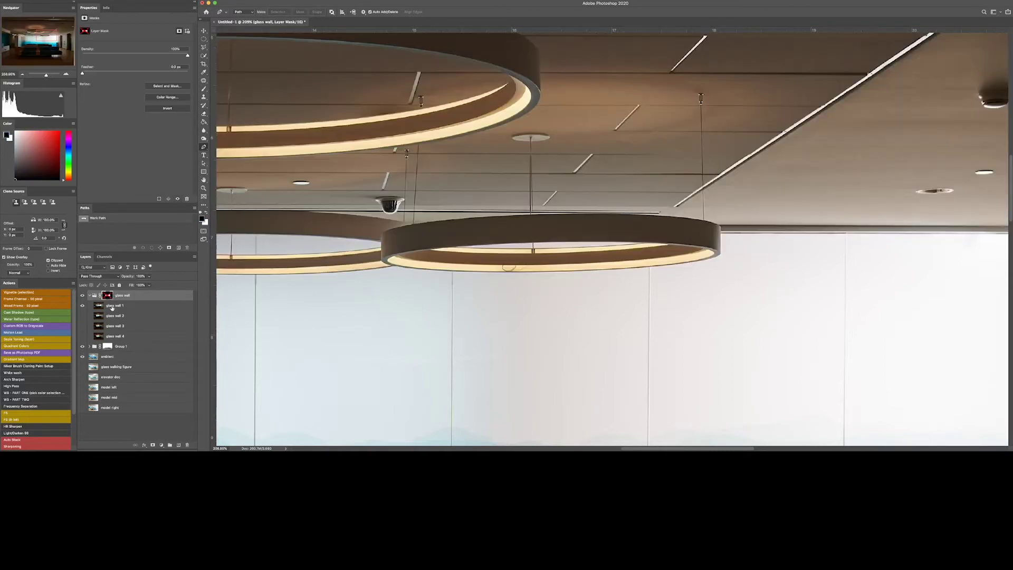
Set glass wall 1 through glass wall 4 to Difference blending and nudge them together into alignment with the layers below
click(113, 305)
shift+click(115, 336)
click(99, 276)
click(99, 385)
key(v)
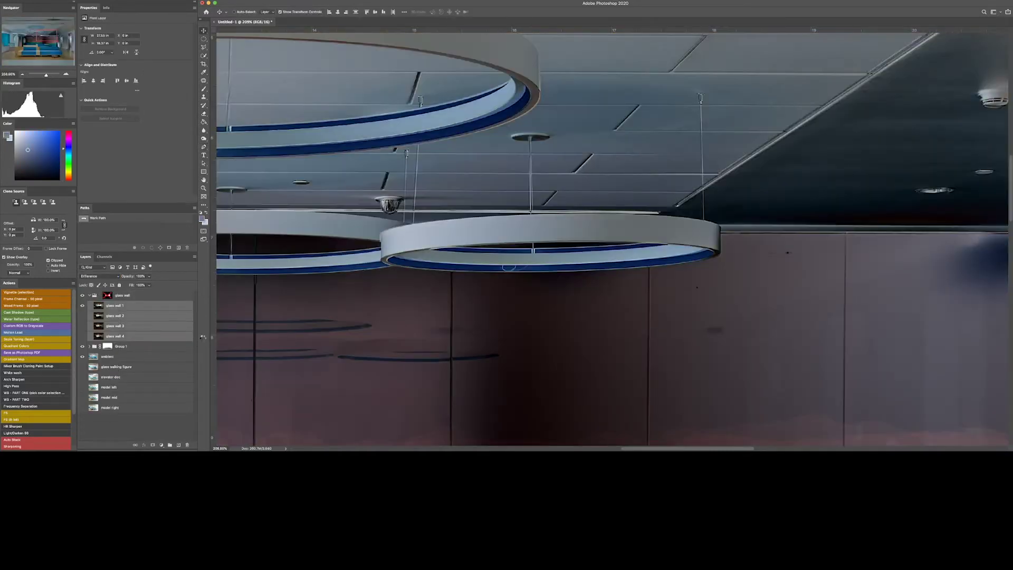
key(Left)
key(Up)
key(Down)
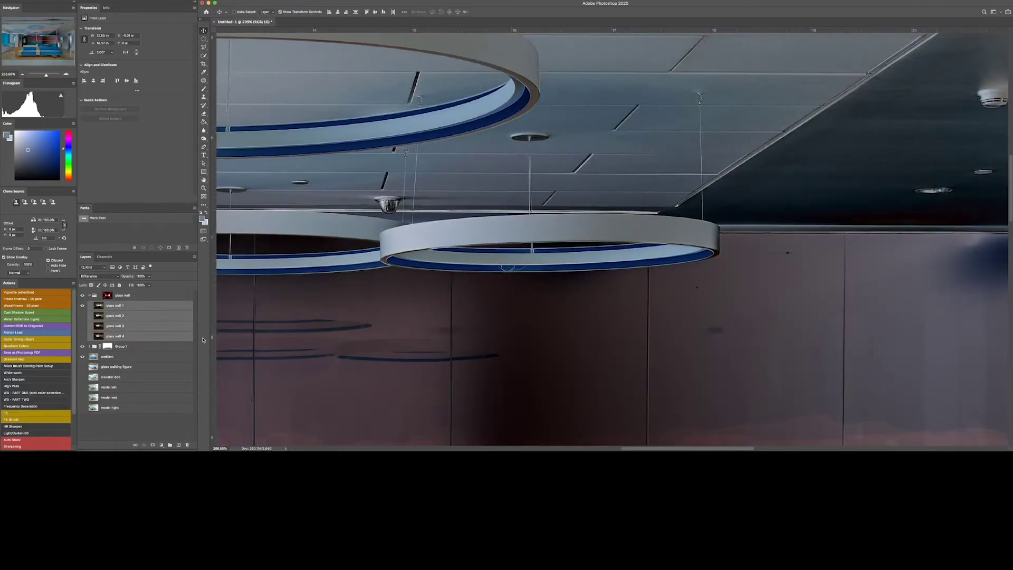
drag(219, 278, 753, 281)
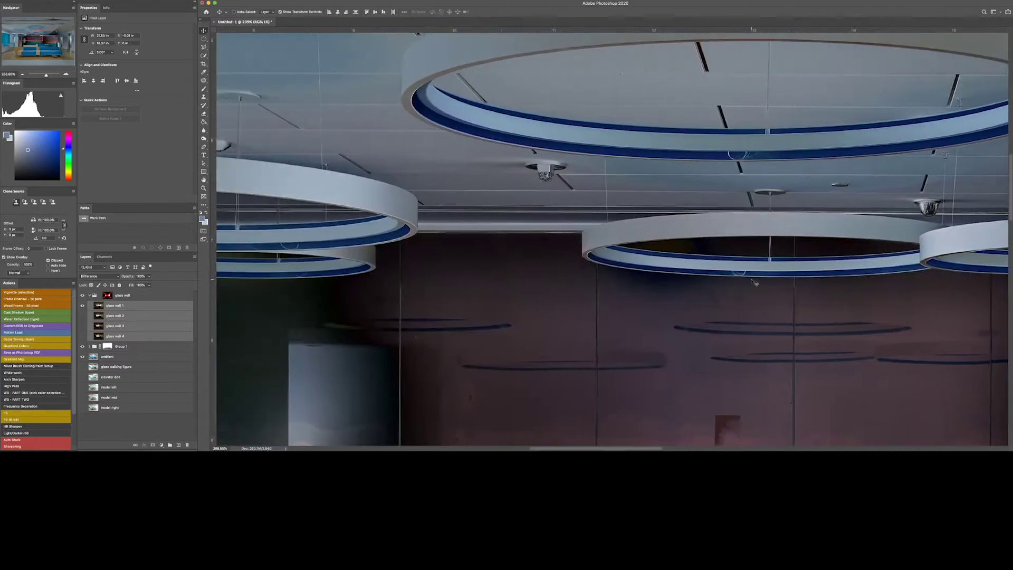
Return the glass wall layers to Normal blending and re-enable the group's mask
key(alt+shift+n)
click(109, 297)
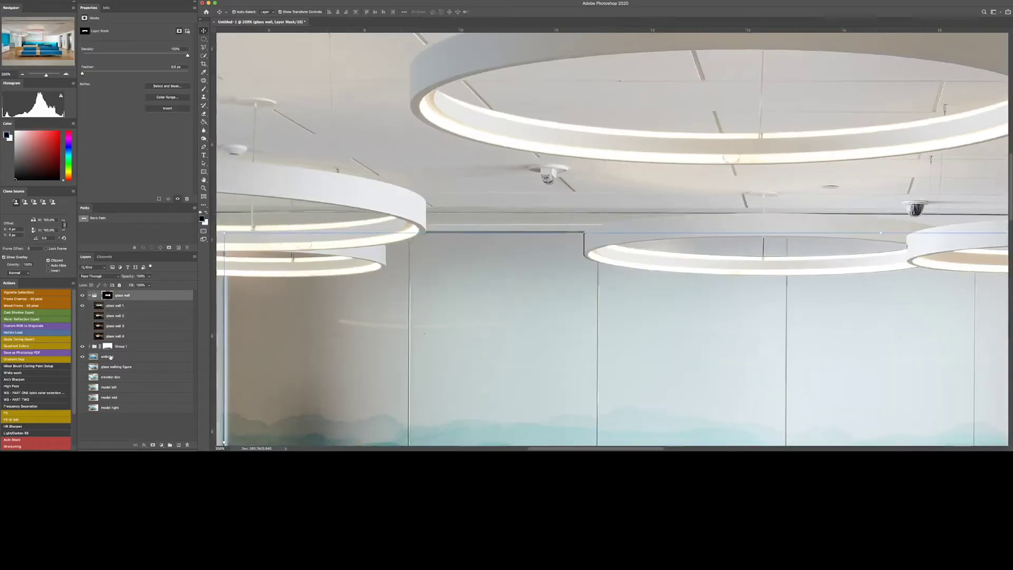
Move the glass wall 2 layer above glass wall 1 within the glass wall group
key(super+minus)
key(super+minus)
key(super+minus)
drag(600, 403, 409, 374)
click(112, 308)
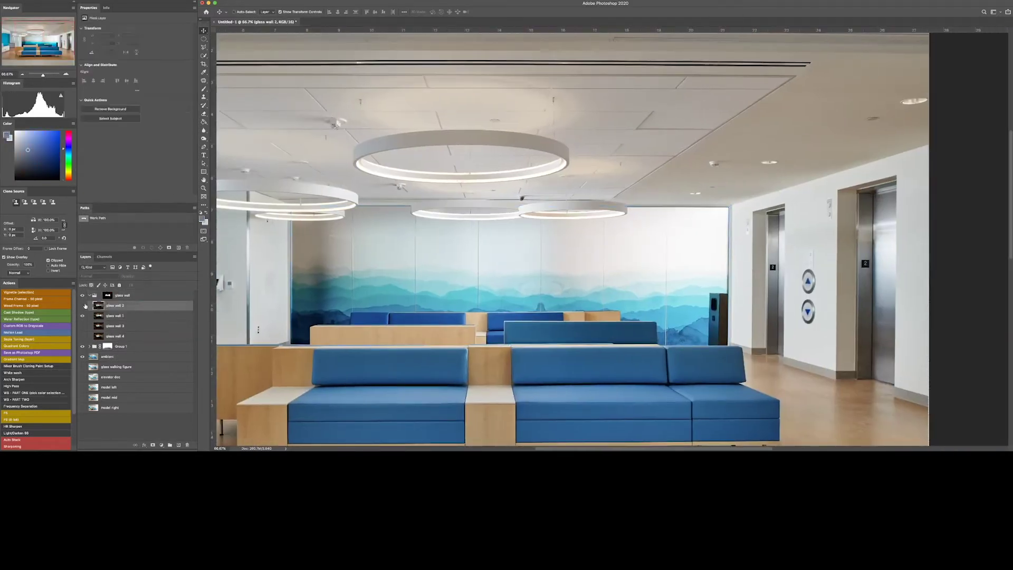
Show glass wall 2, hide it behind a black layer mask, and paint it back in with white over the left end of the wall
click(83, 305)
alt+click(153, 445)
key(b)
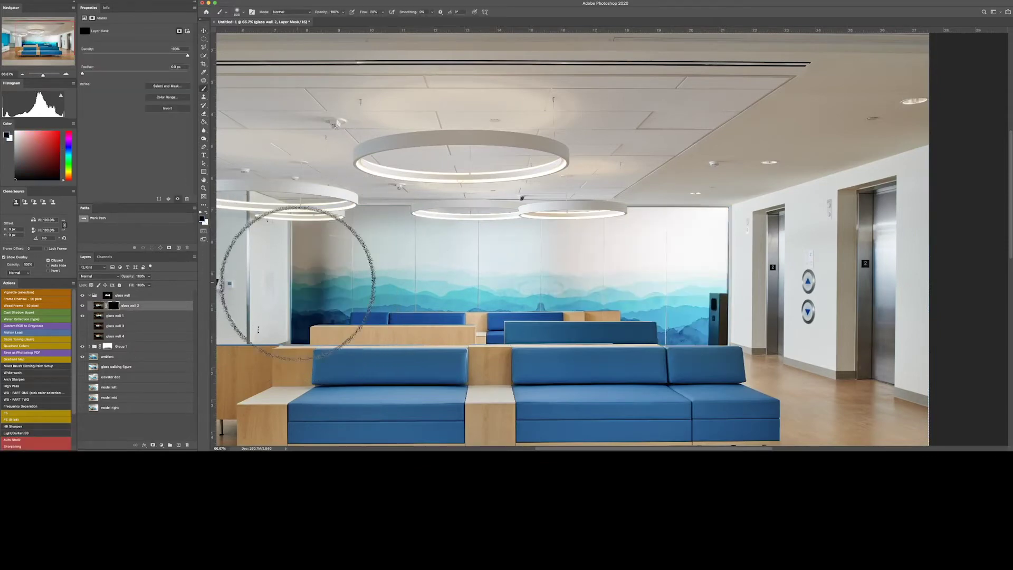
key(x)
mouse_move(297, 282)
mouse_down()
mouse_move(267, 293)
mouse_move(343, 242)
mouse_up()
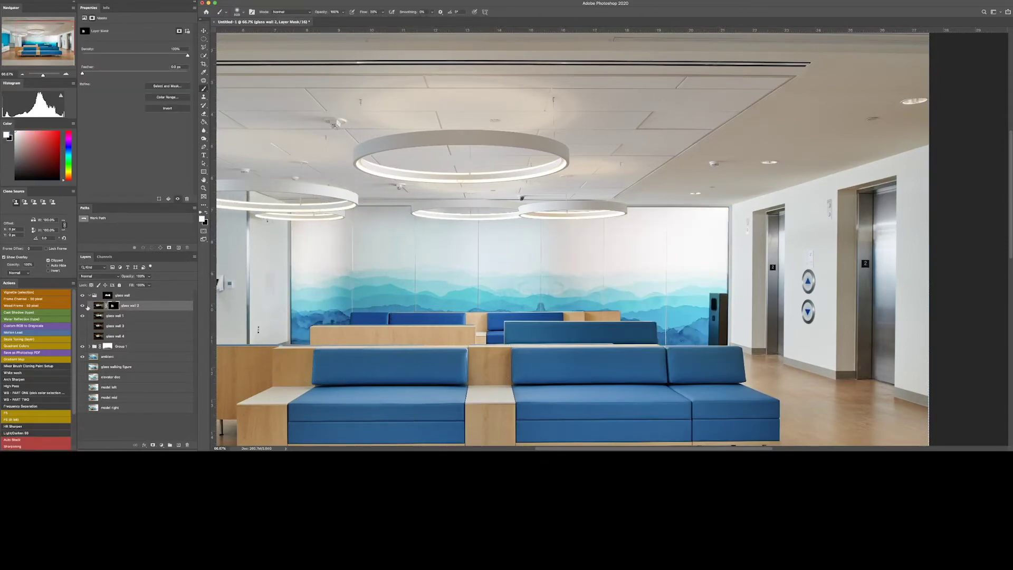
Move glass wall 3 above glass wall 2, show it, and hide it behind a black layer mask
drag(115, 326, 117, 301)
click(83, 306)
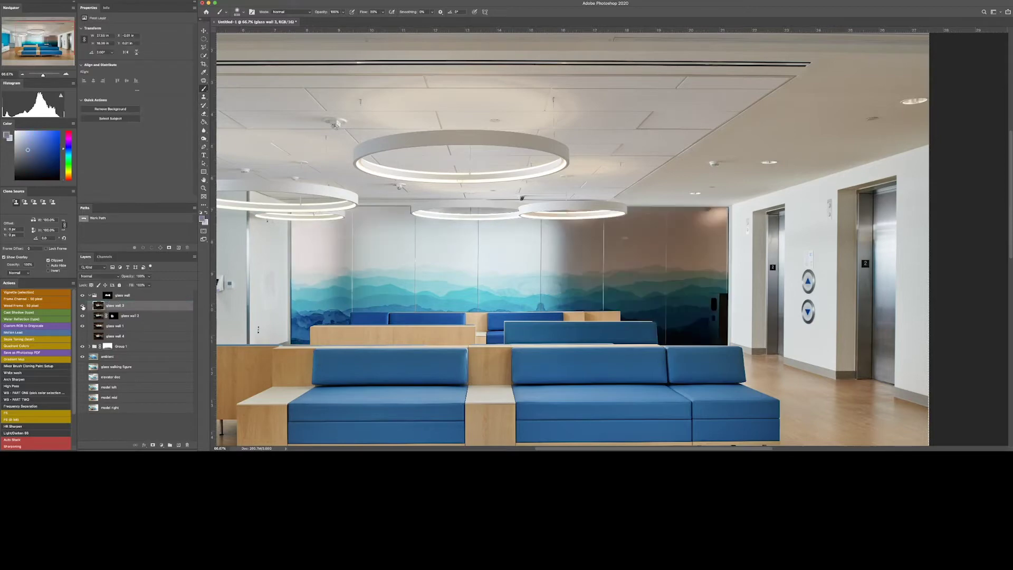
alt+click(153, 445)
key(])
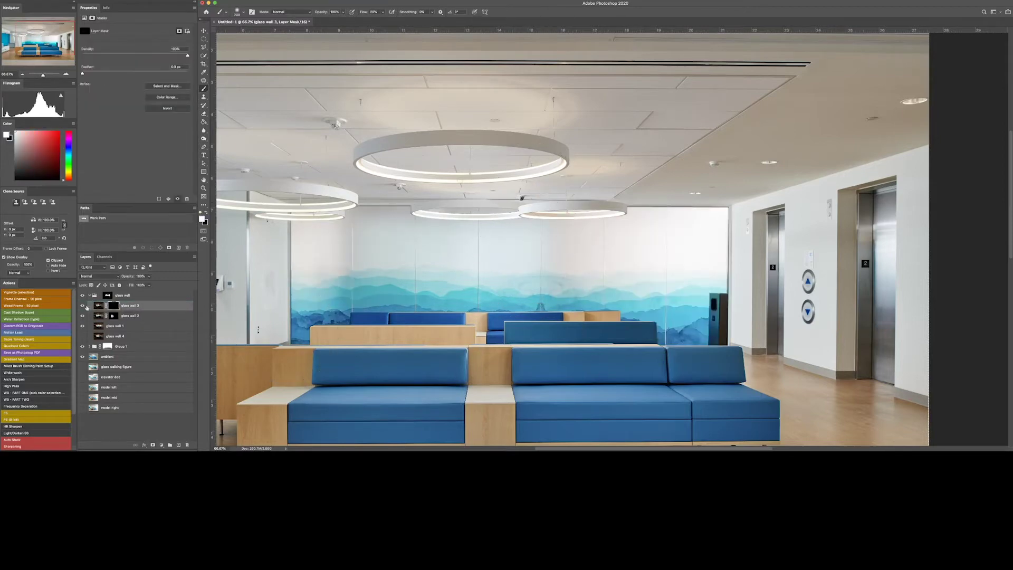
Paint glass wall 3 in through its mask, and place glass wall 4 visible at the top of the group in Lighten blending
click(99, 276)
click(101, 317)
right_click(112, 308)
click(126, 319)
alt+click(153, 445)
drag(114, 336, 95, 304)
click(82, 305)
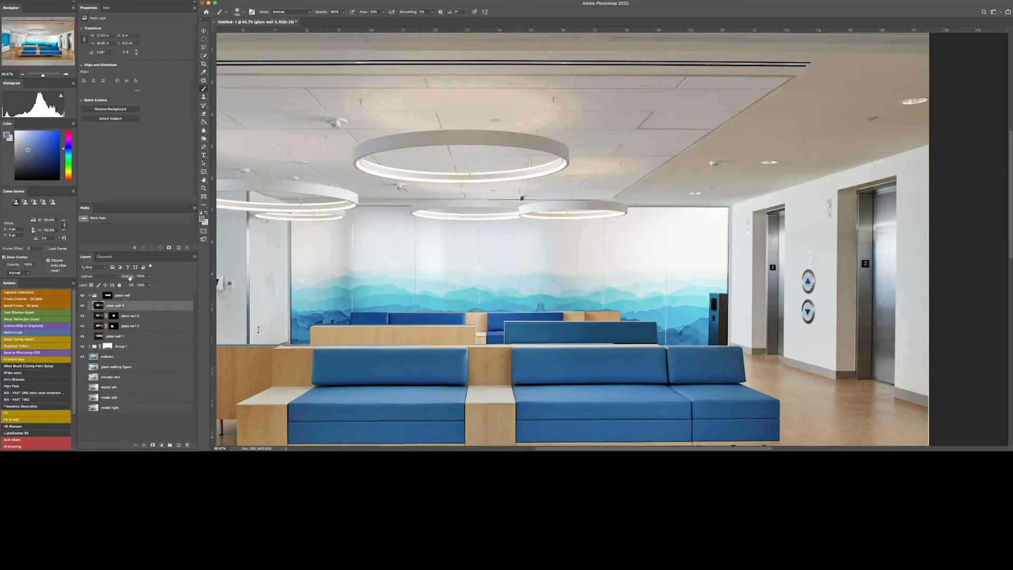
Add a Curves adjustment clipped to glass wall 1, raise its Blue channel, and compare the wall with and without the change
click(132, 337)
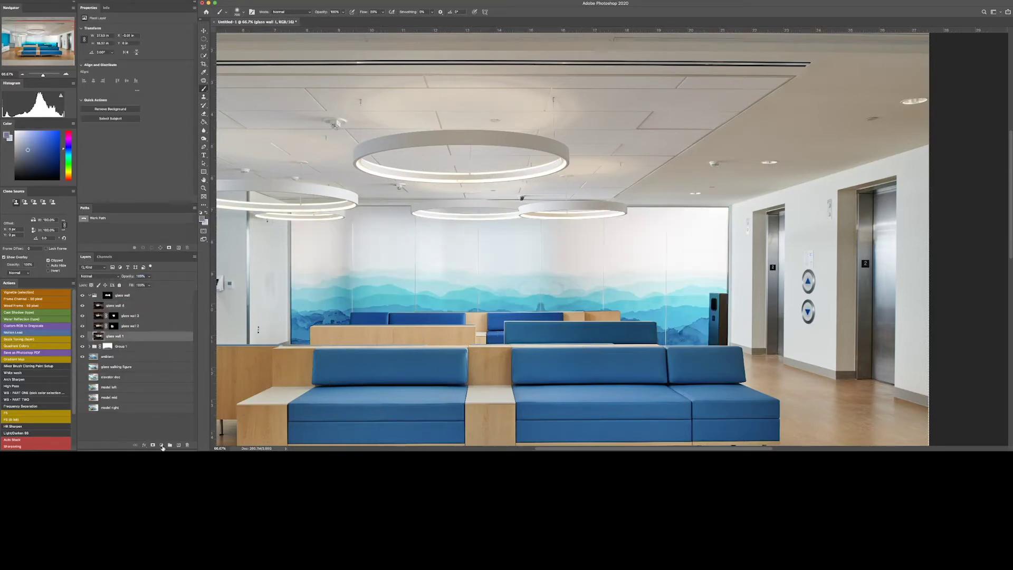
click(162, 444)
click(167, 353)
click(132, 37)
click(130, 53)
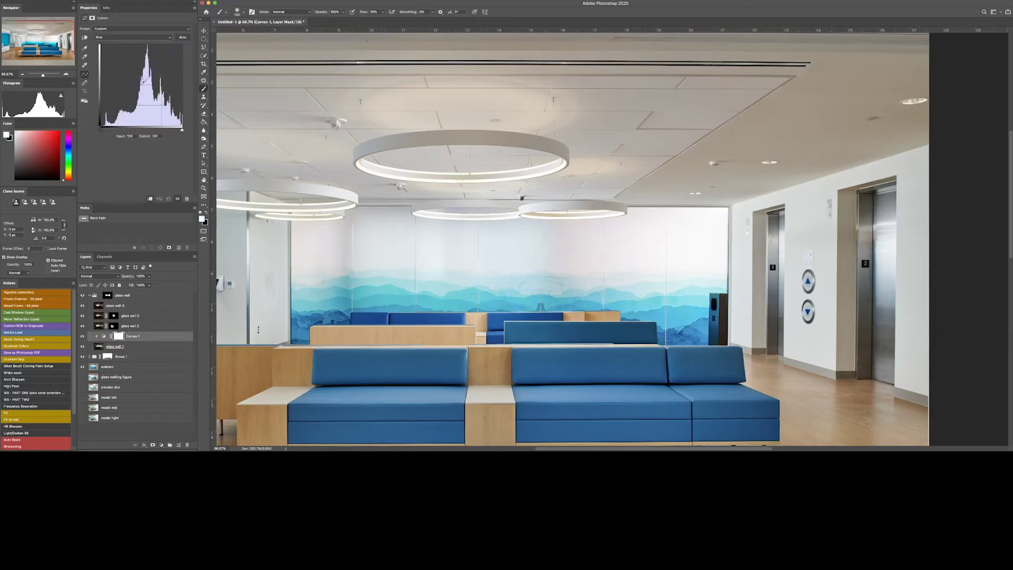
click(82, 336)
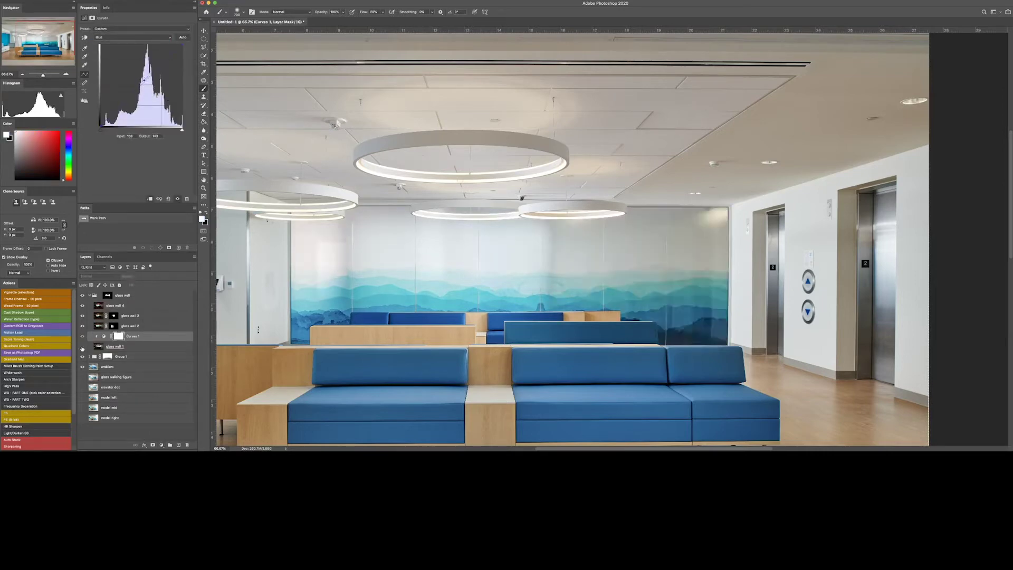
click(82, 336)
alt+click(82, 347)
alt+click(83, 346)
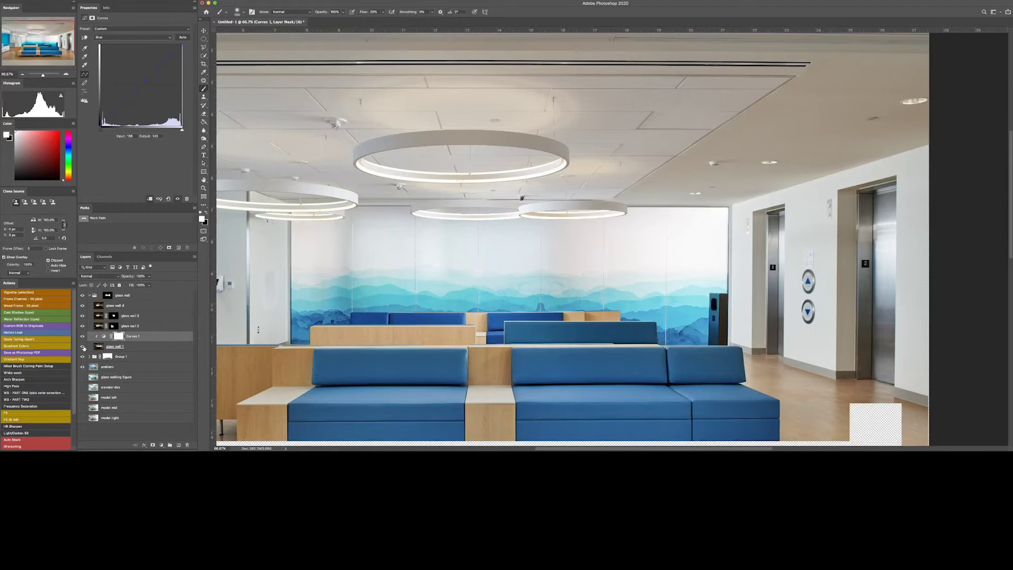
Adjust the Red channel of glass wall 1's Curves and limit the correction with a black mask painted in white
click(132, 37)
click(130, 27)
key(shift+3)
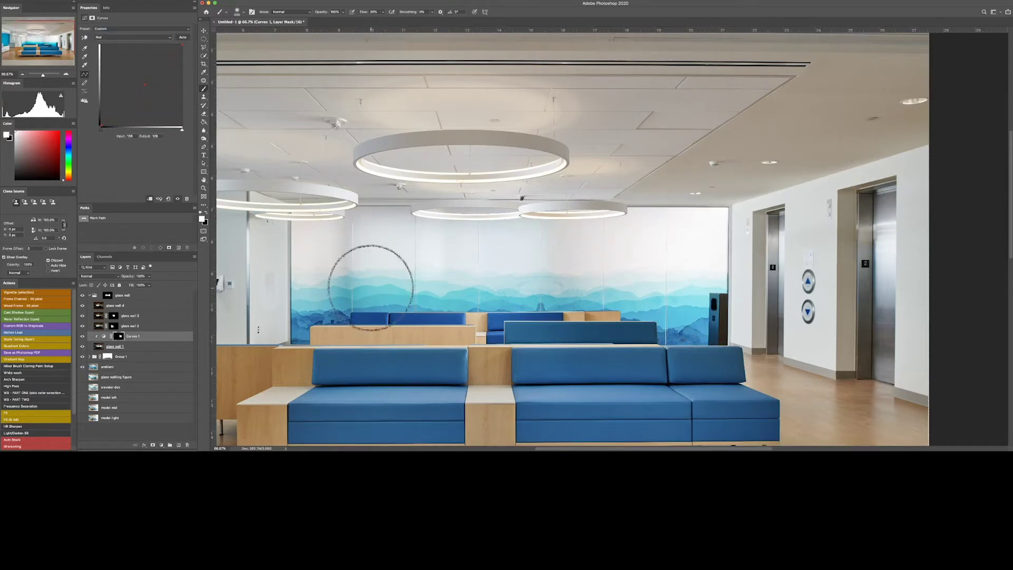
Switch glass wall 2 to Lighten blending and refine its layer mask
click(106, 327)
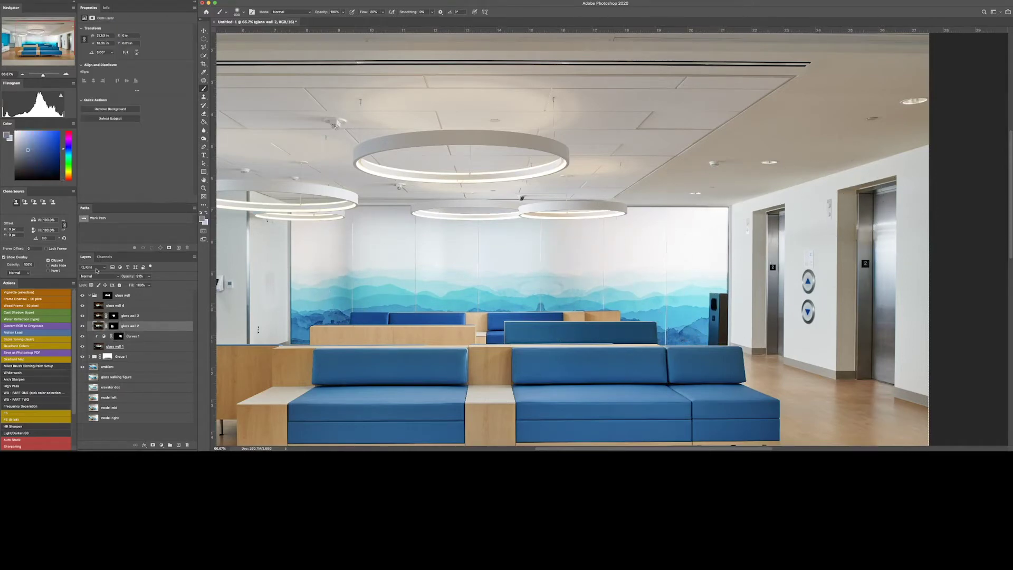
click(114, 326)
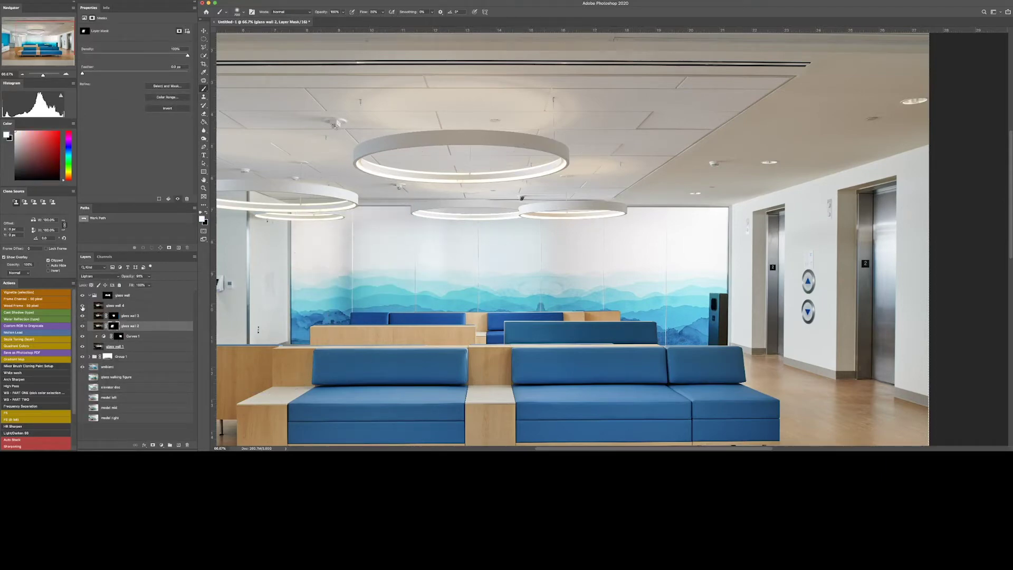
Add a Curves adjustment clipped to glass wall 4, brighten its RGB midtones, and check the layer's contribution
click(122, 306)
click(161, 445)
click(162, 355)
click(150, 199)
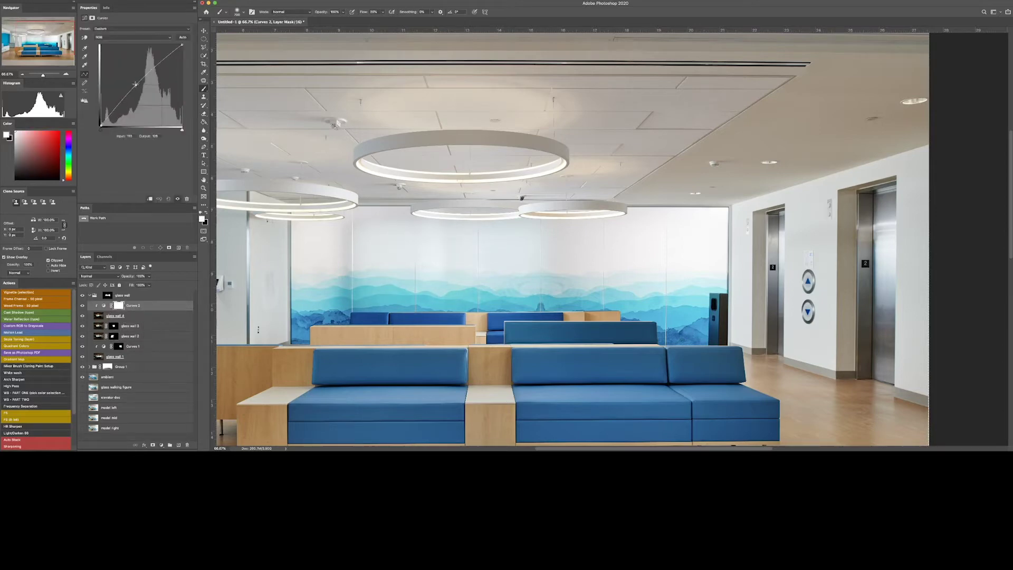
drag(136, 84, 136, 78)
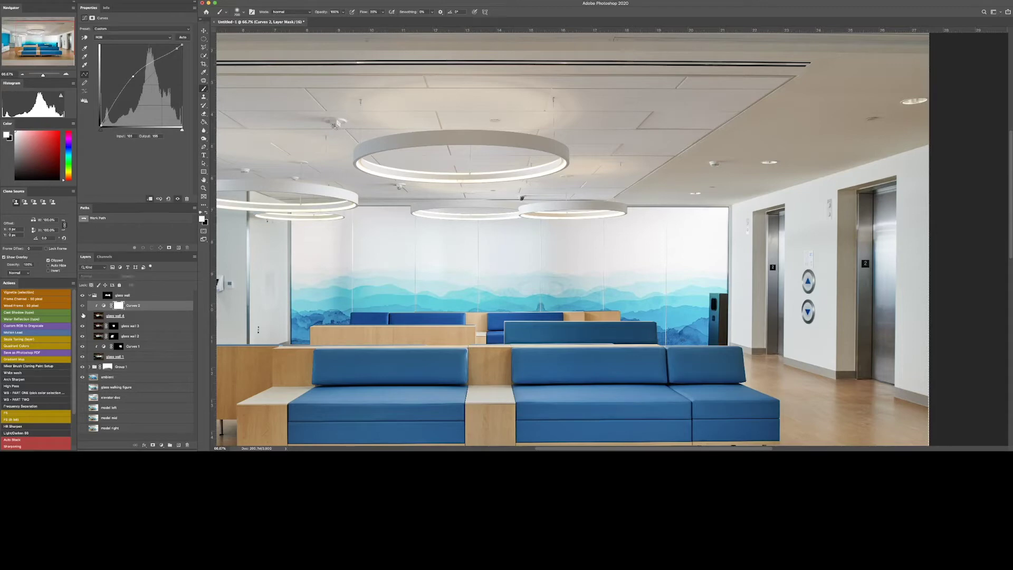
click(83, 315)
click(83, 315)
Brighten glass wall 2 with a clipped Curves adjustment, invert its mask, and paint the effect in at 10% flow
click(160, 445)
click(169, 355)
drag(135, 91, 131, 77)
key(ctrl+i)
key(shift+1)
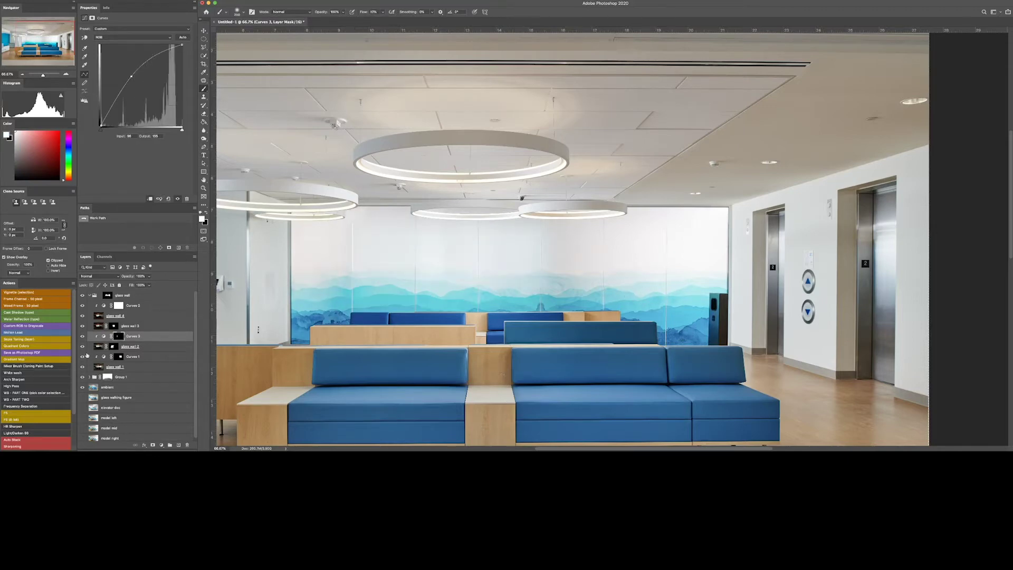
click(82, 316)
click(82, 316)
click(82, 377)
click(83, 377)
Brighten glass wall 1 with another clipped Curves adjustment, invert its mask, and paint the effect into the wall's darker areas
click(127, 367)
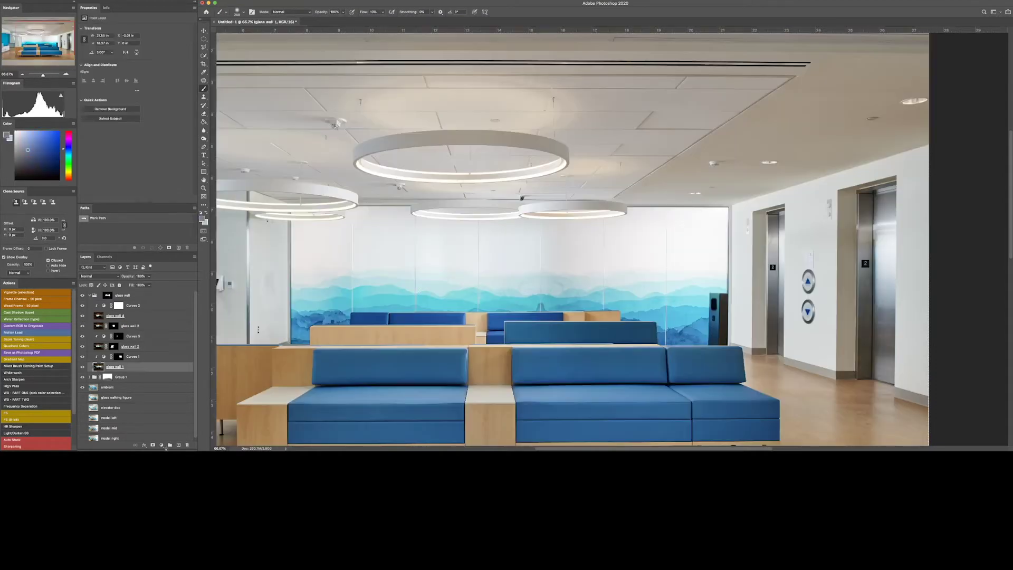
click(162, 444)
click(170, 354)
drag(138, 89, 139, 75)
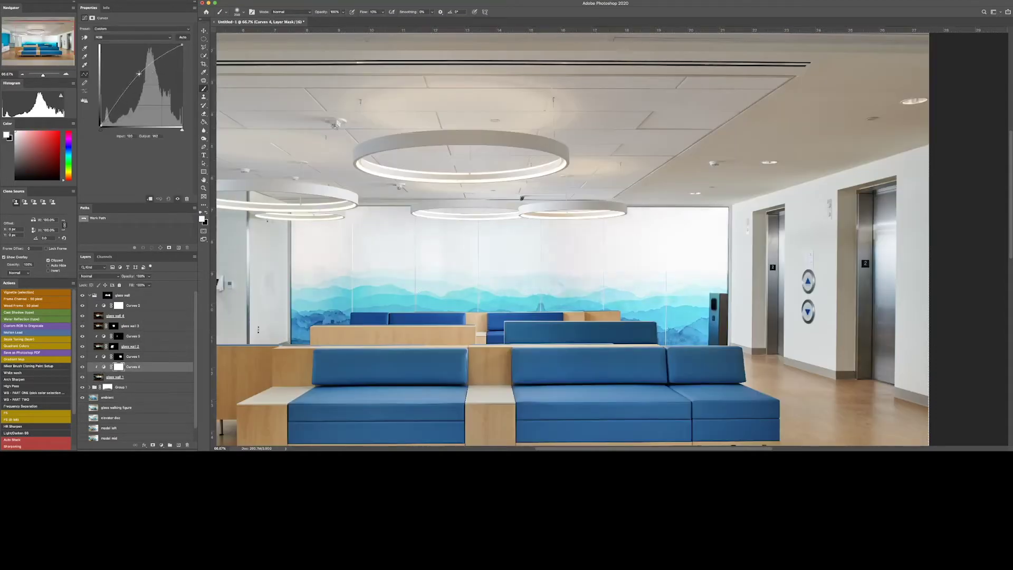
key(ctrl+i)
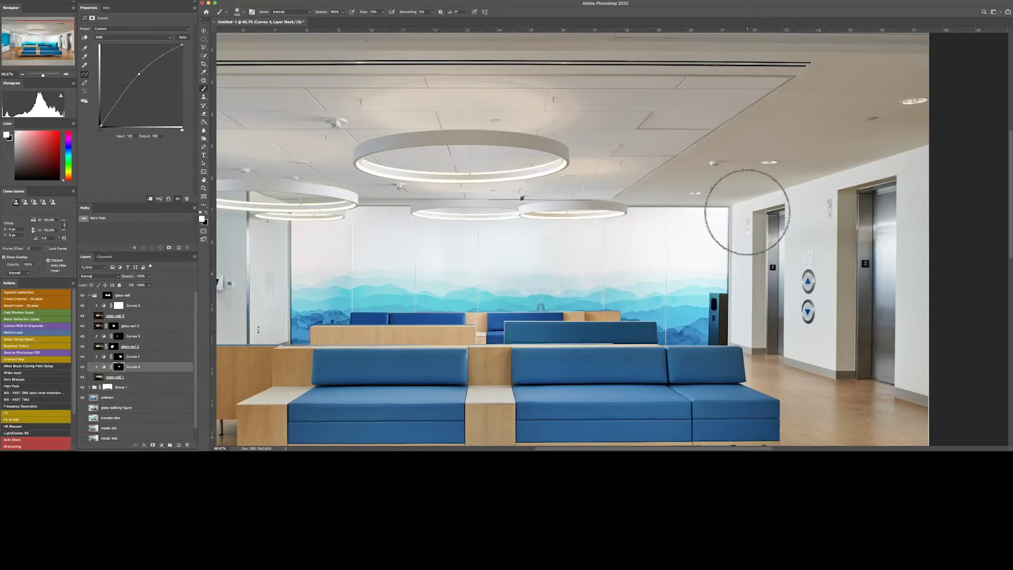
click(82, 326)
click(82, 326)
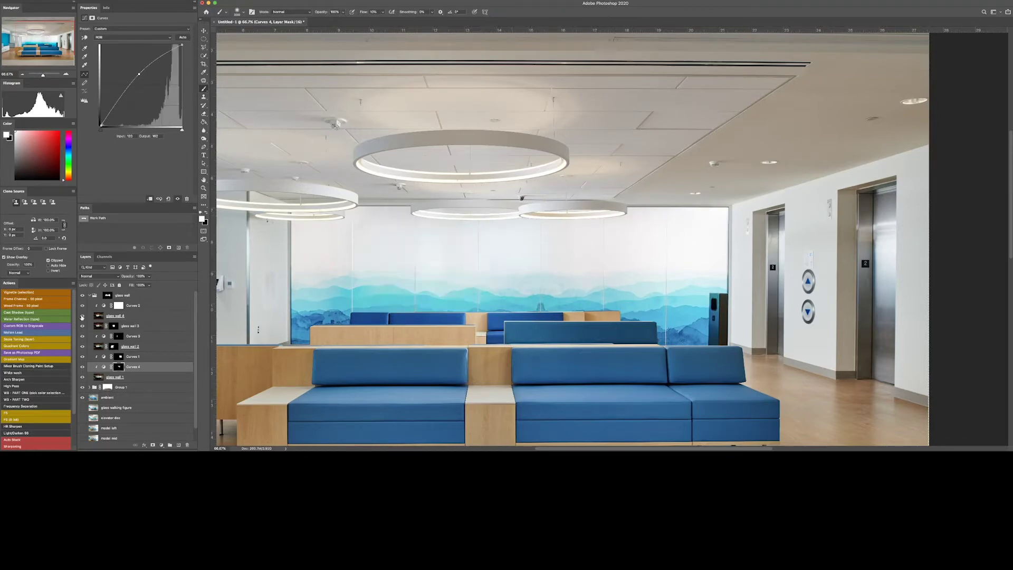
Add a second brightening Curves above glass wall 4 with a black mask and paint it in with a smaller brush
click(161, 317)
click(162, 445)
click(159, 357)
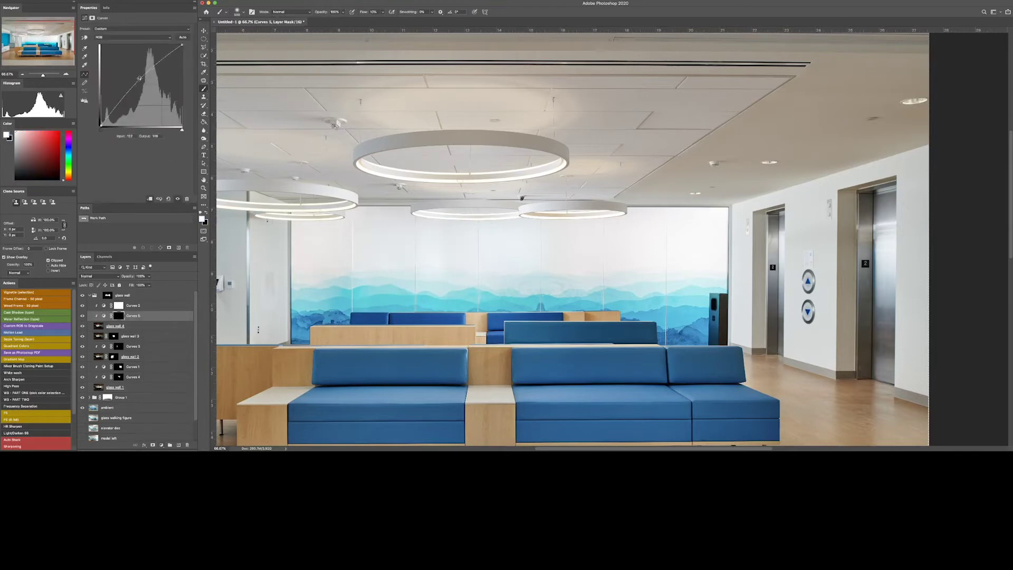
key(bracketleft)
key(bracketleft)
mouse_move(440, 282)
mouse_down()
mouse_move(439, 251)
mouse_move(466, 234)
mouse_up()
Add a second Curves adjustment clipped to glass wall 2, invert its mask, and paint the effect in locally
key(super+0)
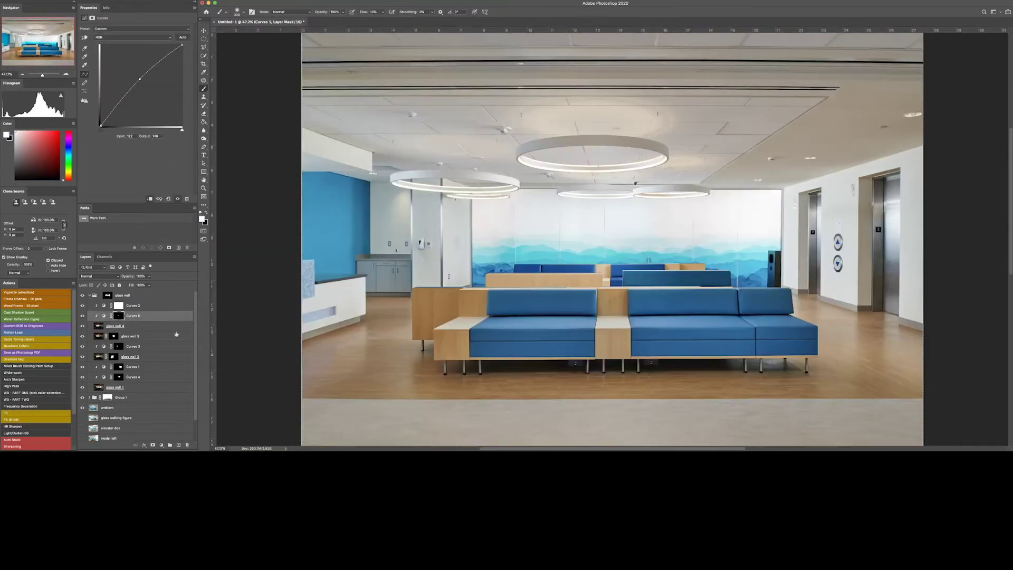
click(82, 356)
click(82, 356)
click(96, 356)
click(161, 445)
click(158, 358)
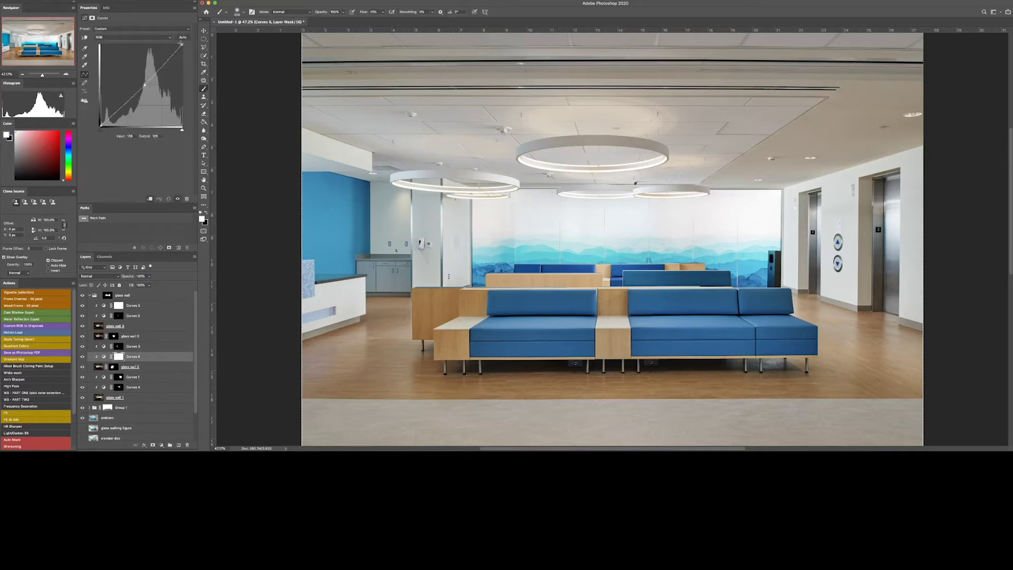
key(super+i)
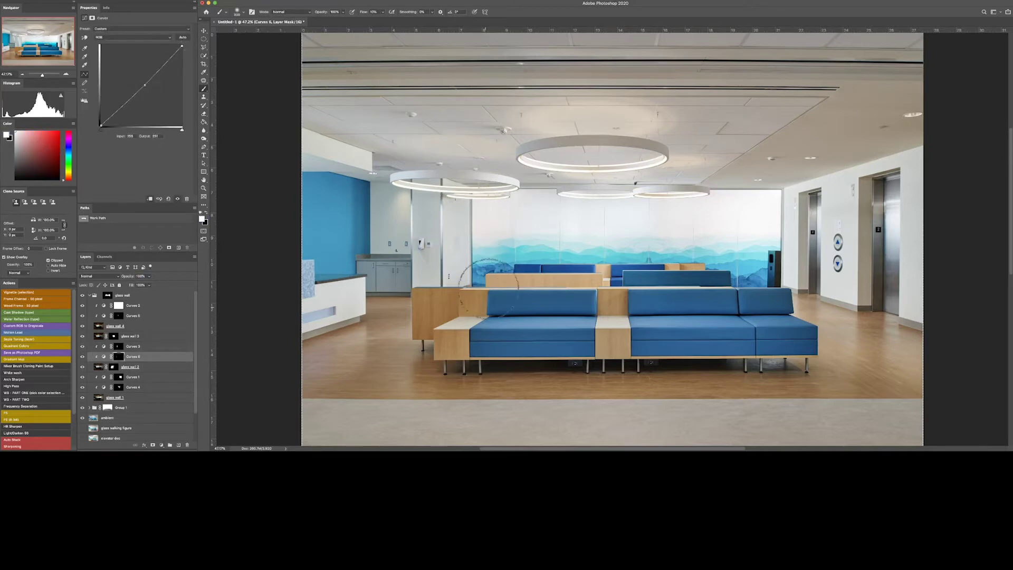
Adjust the Blue channel highlights in the two Curves above glass wall 4 and compare the glass wall group on and off
click(104, 377)
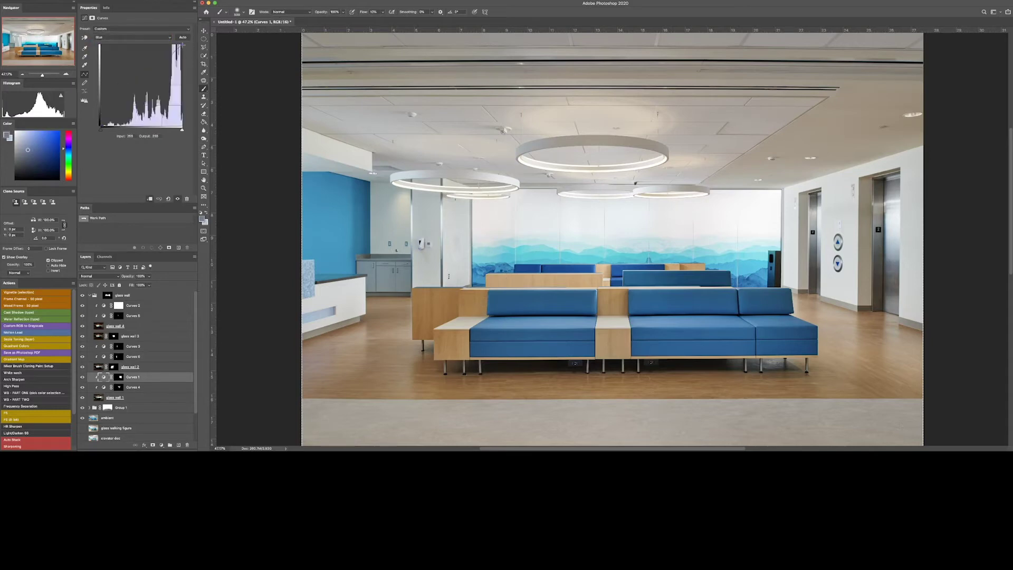
click(153, 326)
click(153, 305)
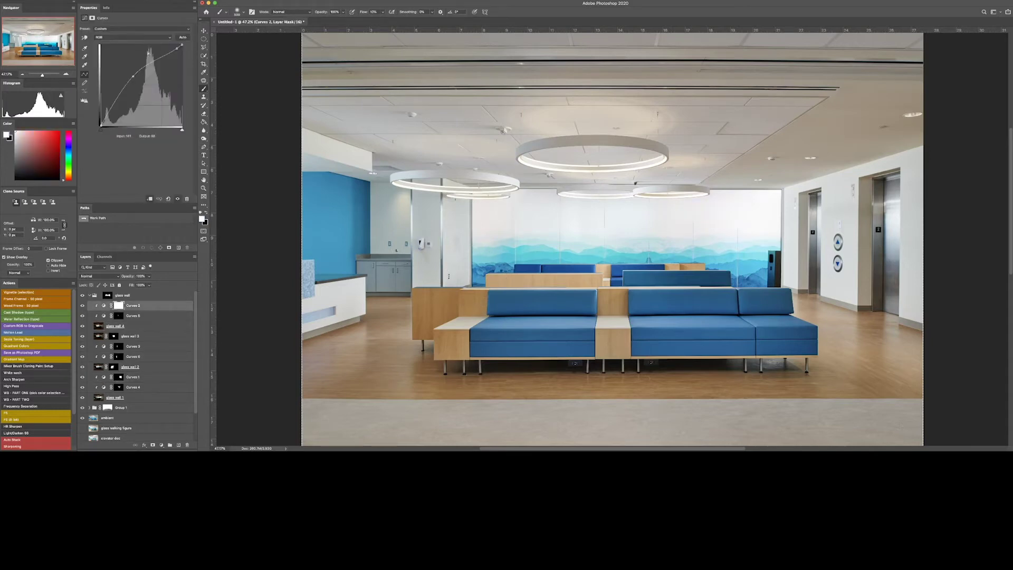
click(132, 37)
click(124, 56)
drag(183, 44, 181, 44)
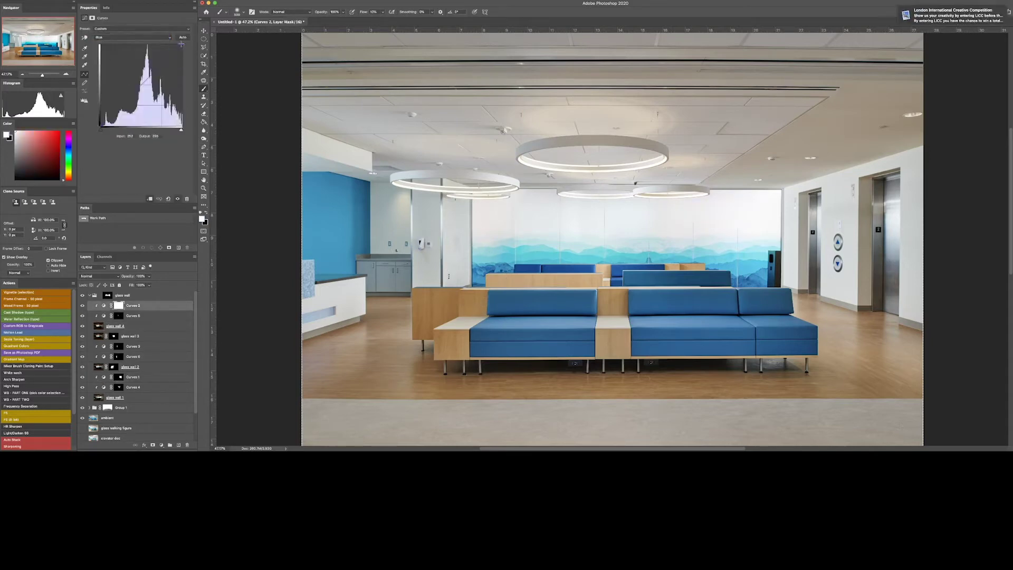
click(105, 317)
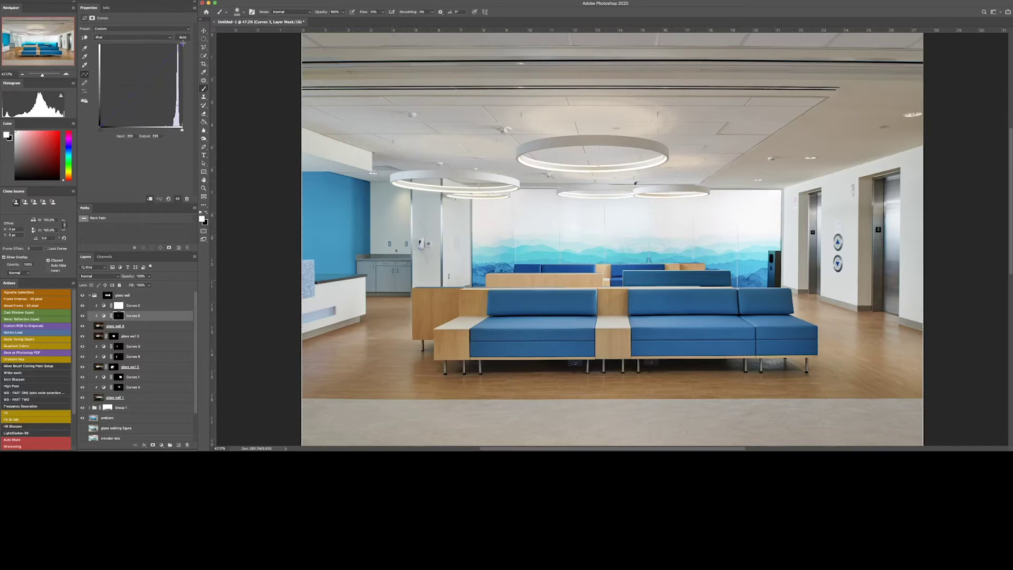
click(82, 295)
click(83, 296)
Merge copies of all layers from glass wall 1 up to the topmost Curves into a layer named merged, and hide the originals
click(140, 307)
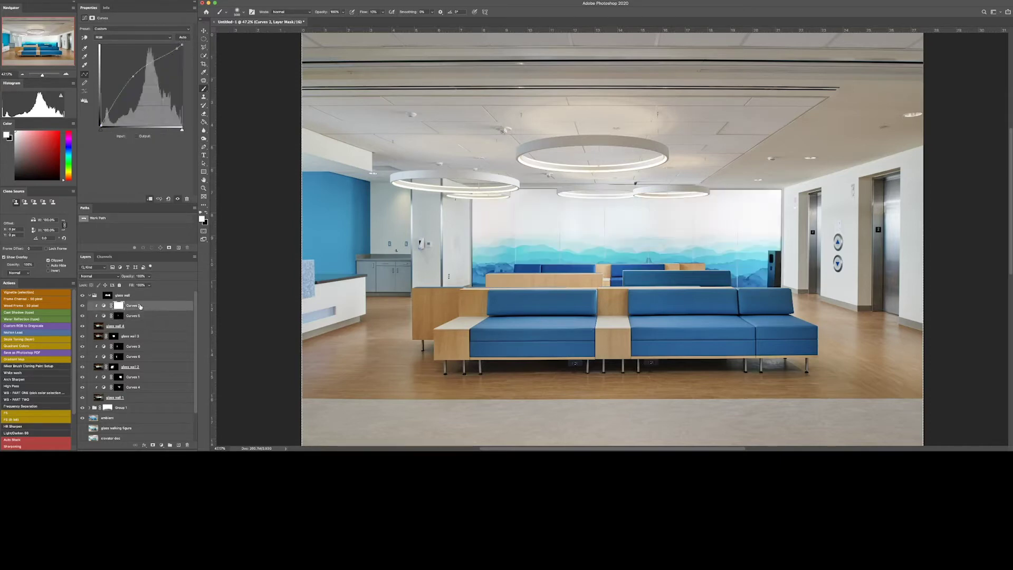
click(149, 398)
shift+click(142, 306)
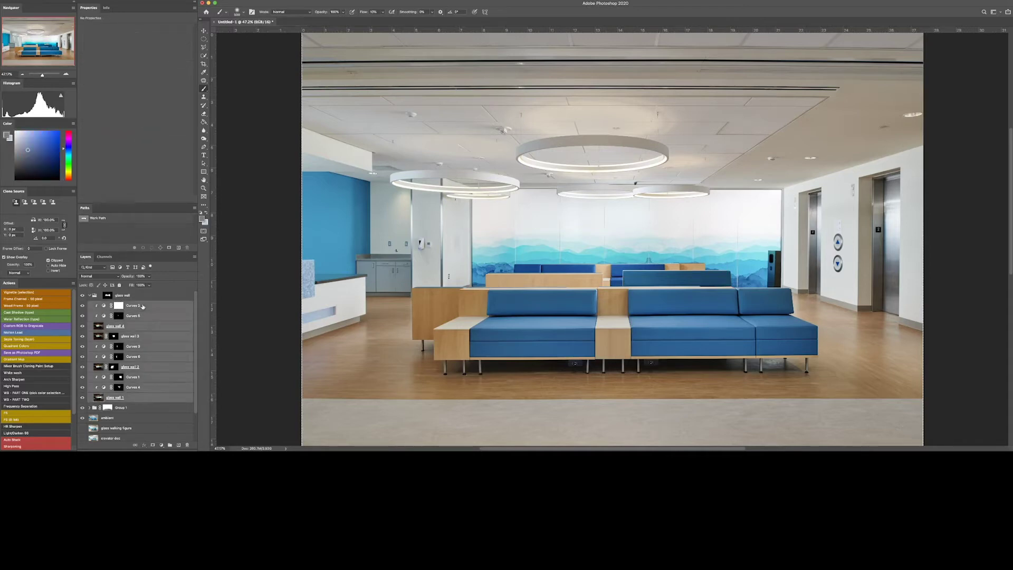
key(super+j)
right_click(141, 306)
click(121, 363)
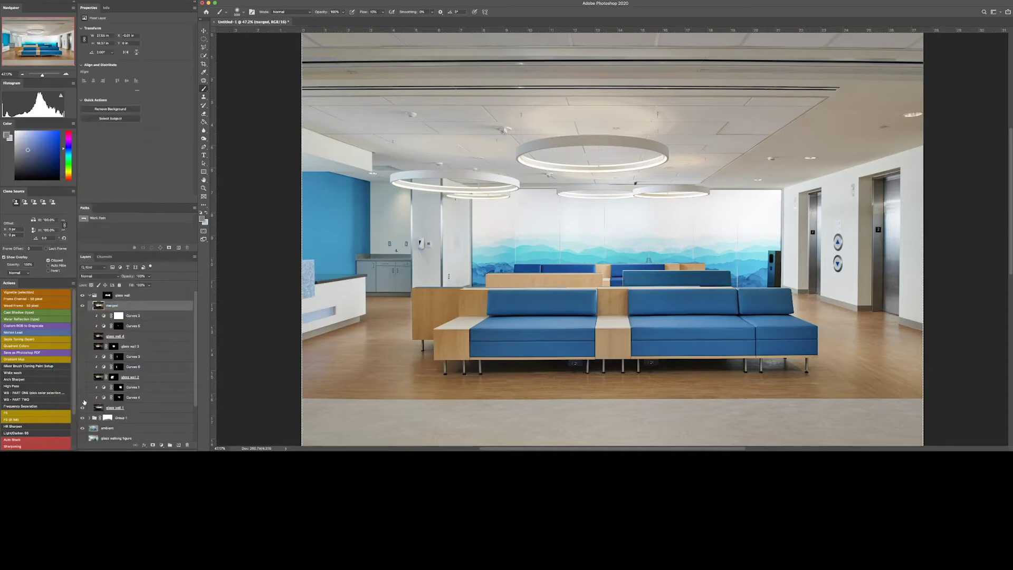
Clone the mural's pale blue pattern over the top of the dark kiosk at the wall's right end on the merged layer
drag(778, 261, 839, 261)
drag(719, 179, 710, 169)
drag(507, 151, 469, 184)
key(s)
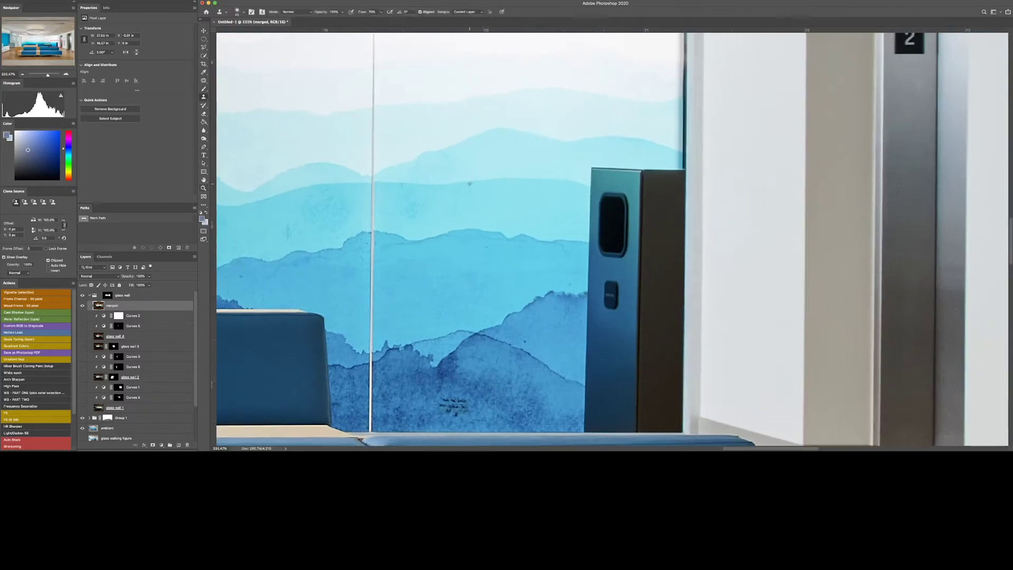
mouse_move(580, 181)
mouse_down()
mouse_move(612, 198)
mouse_move(634, 181)
mouse_move(601, 191)
mouse_move(665, 192)
mouse_move(633, 172)
mouse_move(666, 172)
mouse_up()
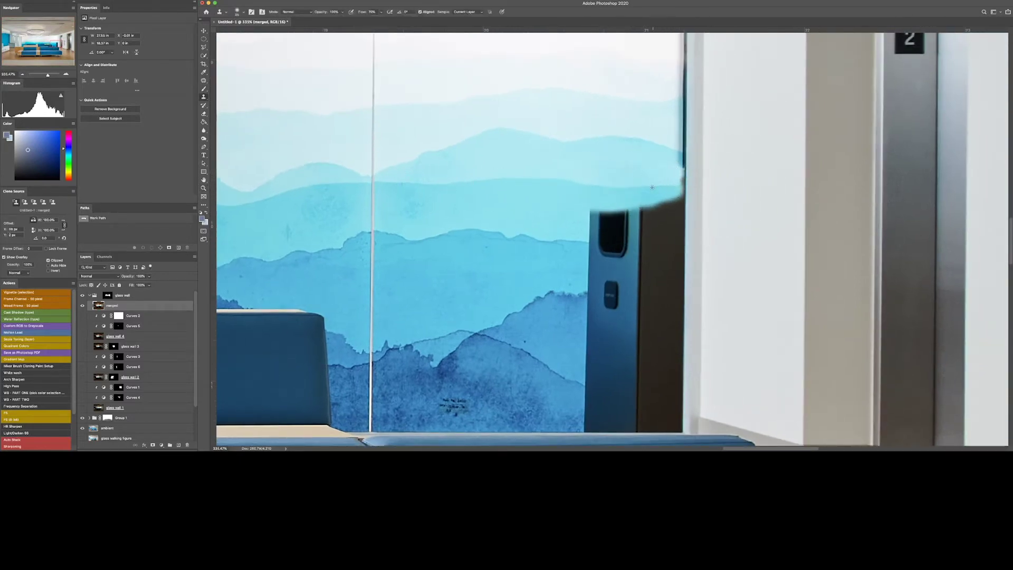
Clone the mural's layered blue mountain pattern over the remaining middle and lower parts of the dark kiosk on the merged layer
alt+click(575, 241)
mouse_move(589, 242)
mouse_down()
mouse_move(601, 254)
mouse_move(645, 247)
mouse_move(681, 258)
mouse_move(594, 234)
mouse_move(675, 222)
mouse_move(589, 205)
mouse_move(653, 208)
mouse_move(589, 161)
mouse_move(614, 110)
mouse_up()
alt+click(489, 244)
drag(569, 220, 618, 220)
mouse_move(553, 323)
mouse_down()
mouse_move(983, 338)
mouse_move(1007, 230)
mouse_move(513, 282)
mouse_move(559, 312)
mouse_move(548, 288)
mouse_up()
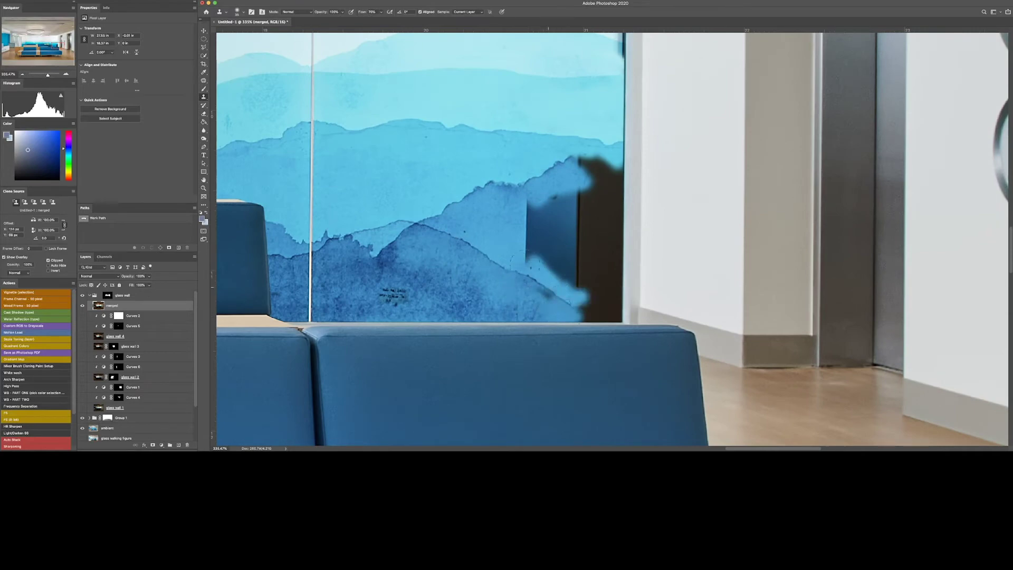
drag(583, 317, 606, 309)
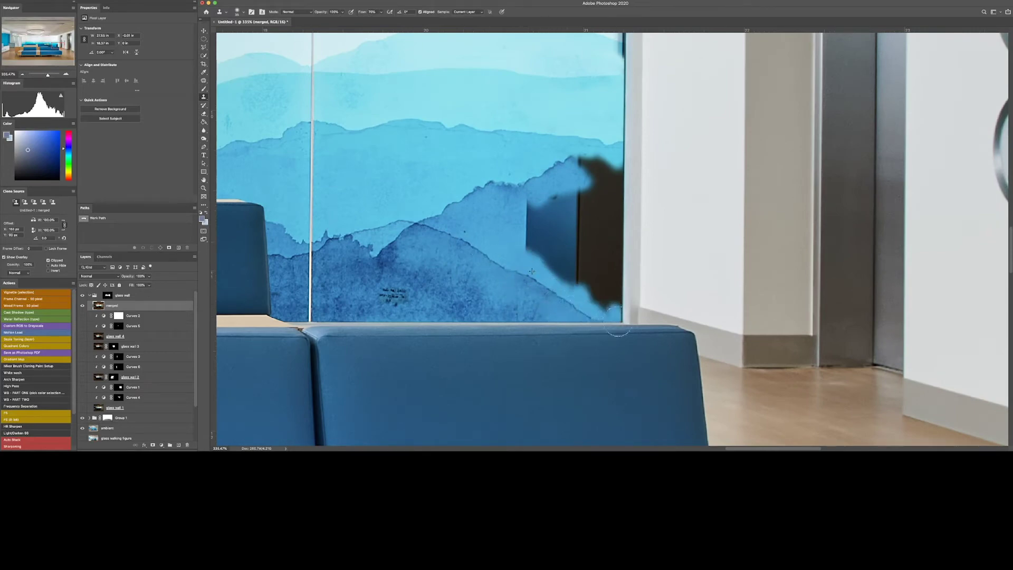
mouse_move(571, 153)
mouse_down()
mouse_move(607, 141)
mouse_move(624, 168)
mouse_move(609, 192)
mouse_move(581, 194)
mouse_move(617, 235)
mouse_move(612, 290)
mouse_up()
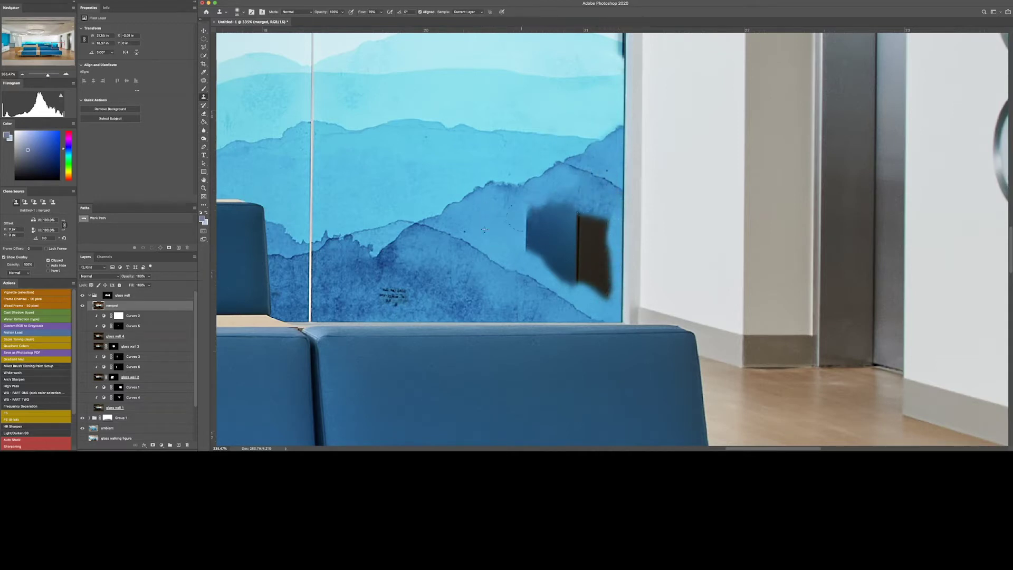
mouse_move(533, 208)
mouse_down()
mouse_move(573, 205)
mouse_move(570, 215)
mouse_move(578, 197)
mouse_move(588, 224)
mouse_up()
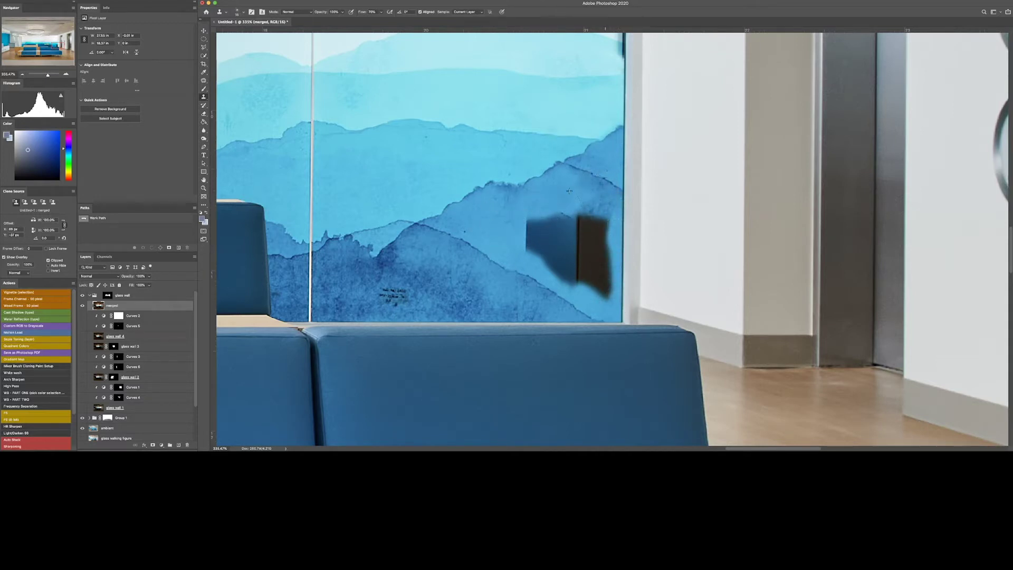
Patch the leftover kiosk remnants and smudges in the mural with clean texture from neighbouring blue areas
key(j)
drag(620, 290, 529, 264)
drag(570, 245, 527, 198)
drag(559, 217, 389, 169)
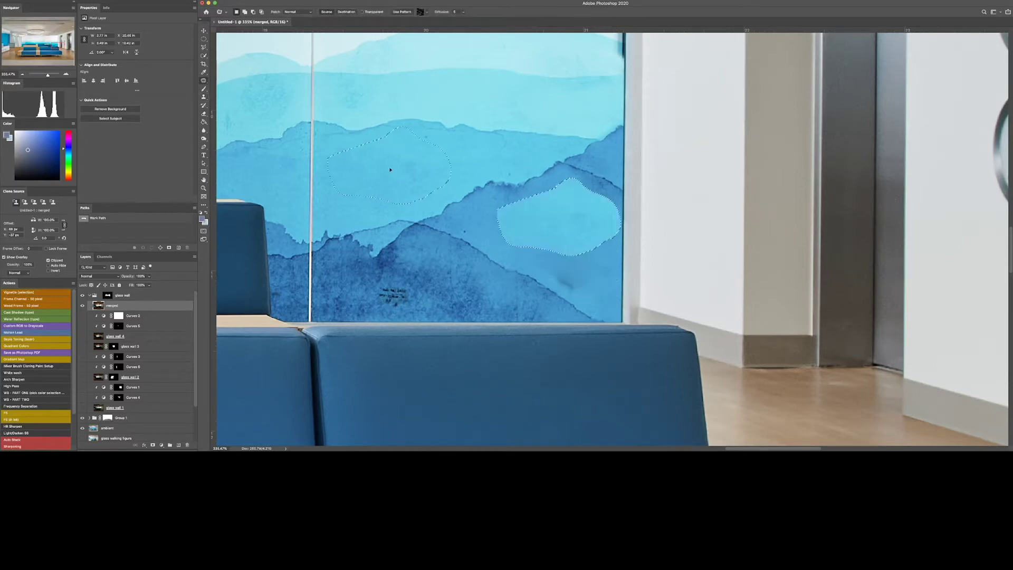
key(super+d)
mouse_move(556, 192)
mouse_down()
mouse_move(591, 280)
mouse_move(507, 210)
mouse_move(814, 210)
mouse_move(791, 253)
mouse_move(520, 179)
mouse_up()
Lasso the strip along the glass wall's far edge, feather the selection, clone that edge clean, and deselect
key(s)
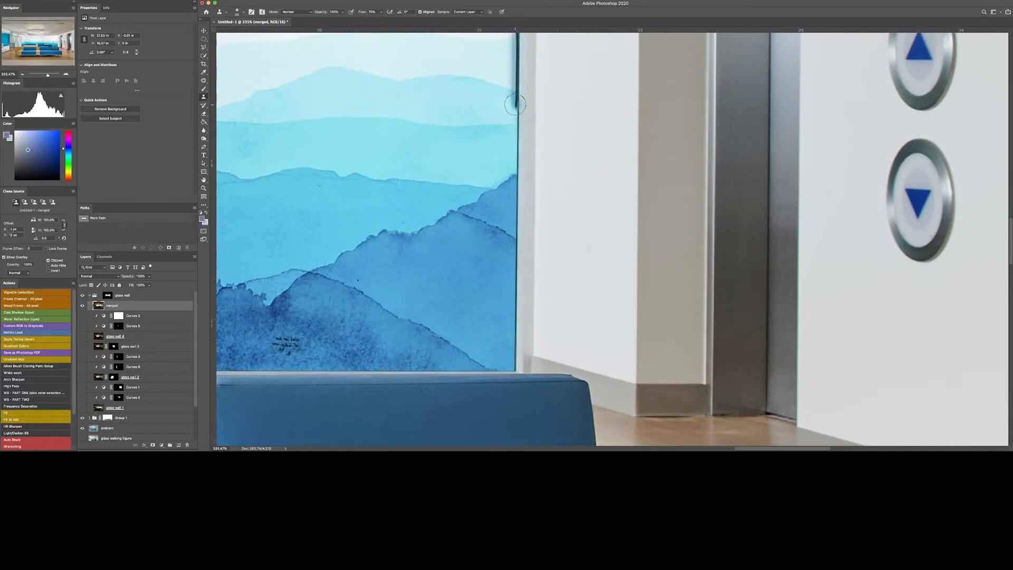
key(l)
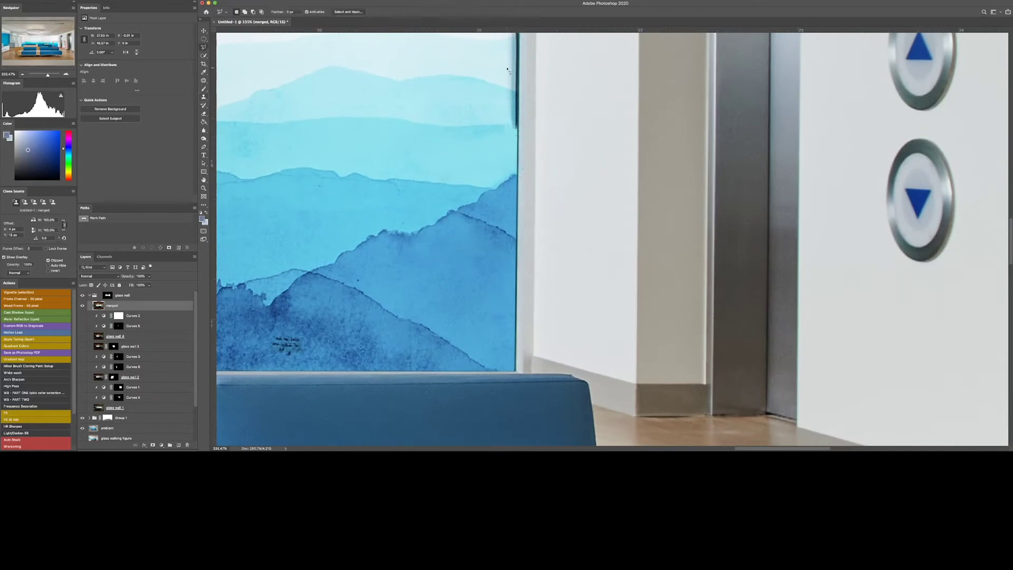
click(512, 83)
click(567, 76)
click(545, 372)
click(511, 374)
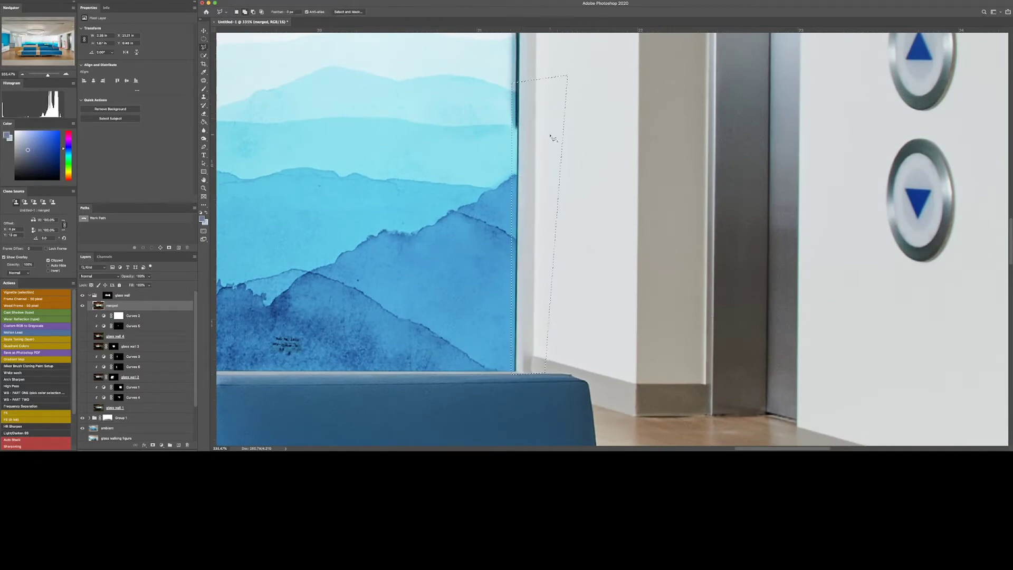
key(shift+F6)
key(Return)
key(s)
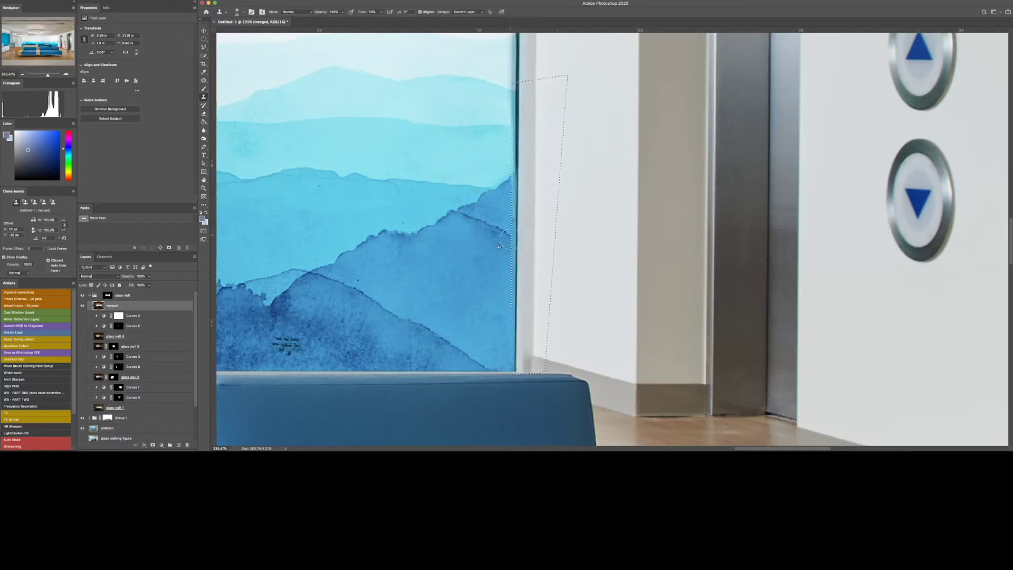
key(super+d)
alt+click(504, 180)
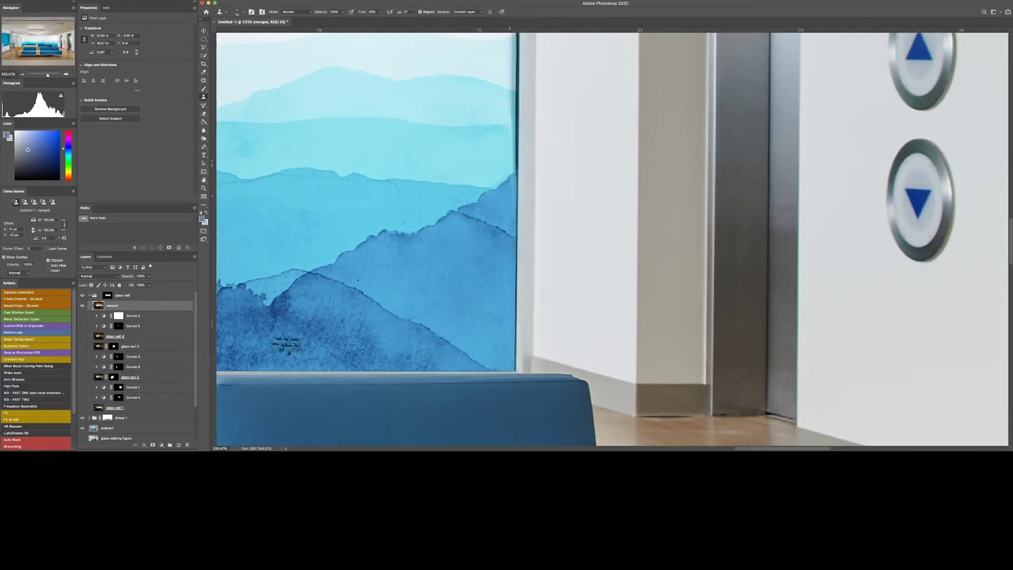
Tone the glass wall's dark vertical edge with the dodge/burn brush, using the Midtones and Highlights ranges
key(o)
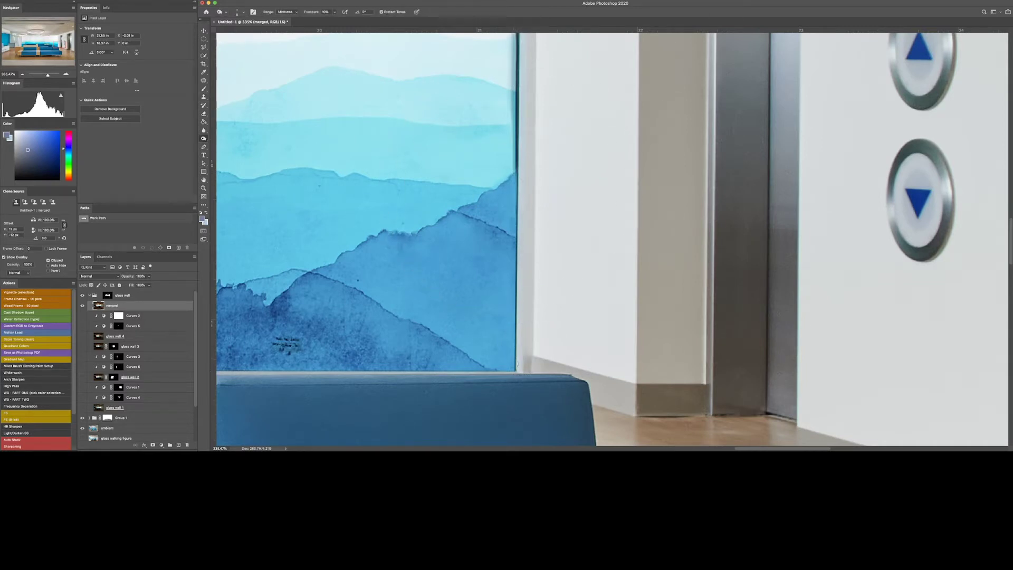
click(287, 12)
click(286, 19)
key(alt+shift+m)
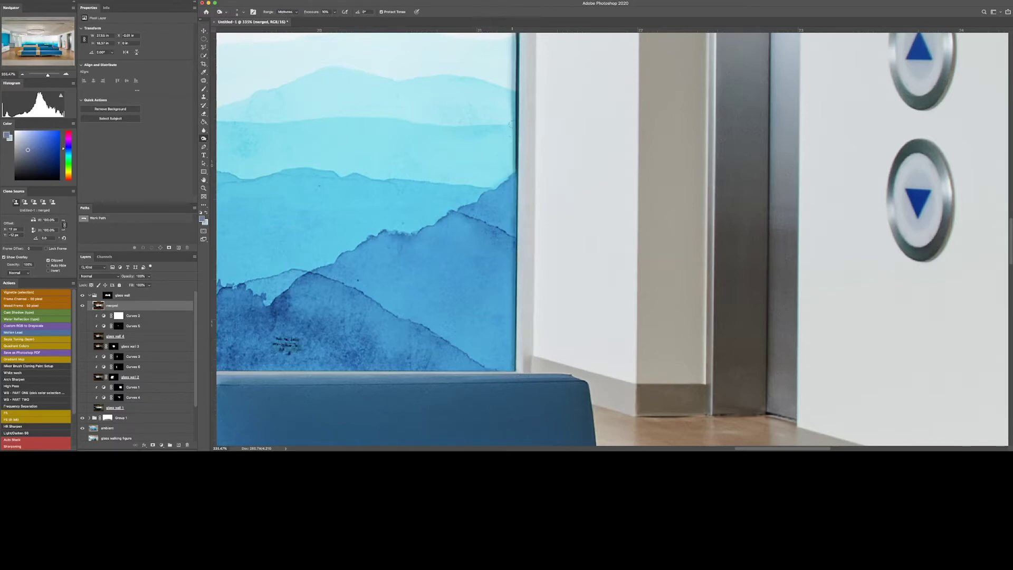
key(alt+shift+h)
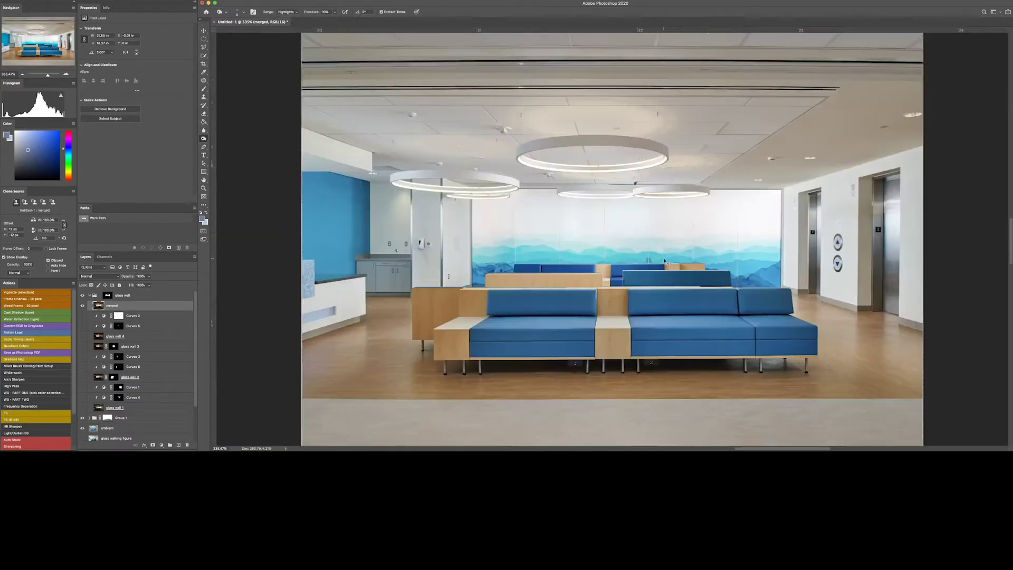
Compare the glass wall group on and off, and move the hidden glass walking figure layer to the top of the stack
key(ctrl+0)
click(88, 296)
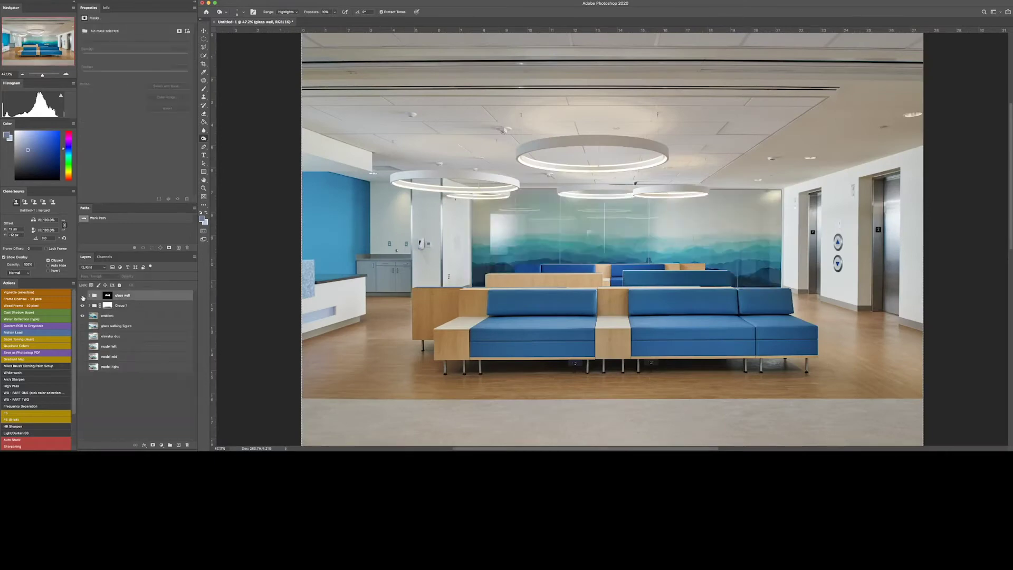
click(83, 326)
drag(112, 326, 109, 292)
click(82, 296)
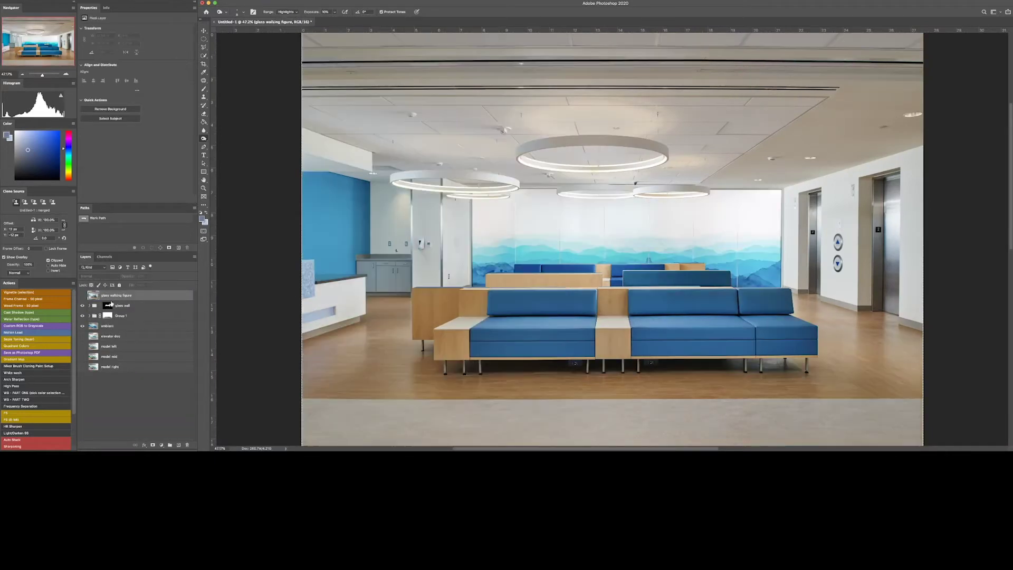
Add a Curves adjustment clipped to the glass wall group, raise its midtones, and invert its mask
click(111, 305)
click(161, 445)
click(163, 355)
click(149, 199)
drag(143, 83, 145, 76)
key(ctrl+i)
Paint the woman in the white coat into view on the elevator doc layer's black mask and refine the mask with smaller brushes
key(b)
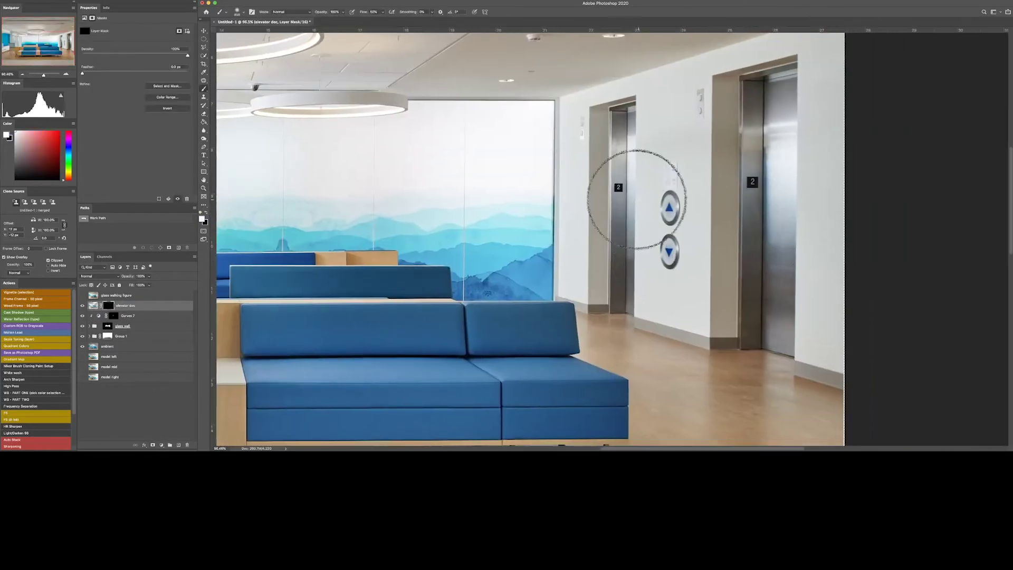
mouse_move(636, 200)
mouse_down()
mouse_move(599, 213)
mouse_move(607, 153)
mouse_move(597, 331)
mouse_move(609, 320)
mouse_move(629, 379)
mouse_move(637, 262)
mouse_up()
key(bracketright)
key(bracketright)
key(bracketright)
key(x)
key(shift+2)
key(bracketleft)
key(bracketleft)
key(bracketleft)
key(bracketleft)
key(bracketleft)
key(bracketleft)
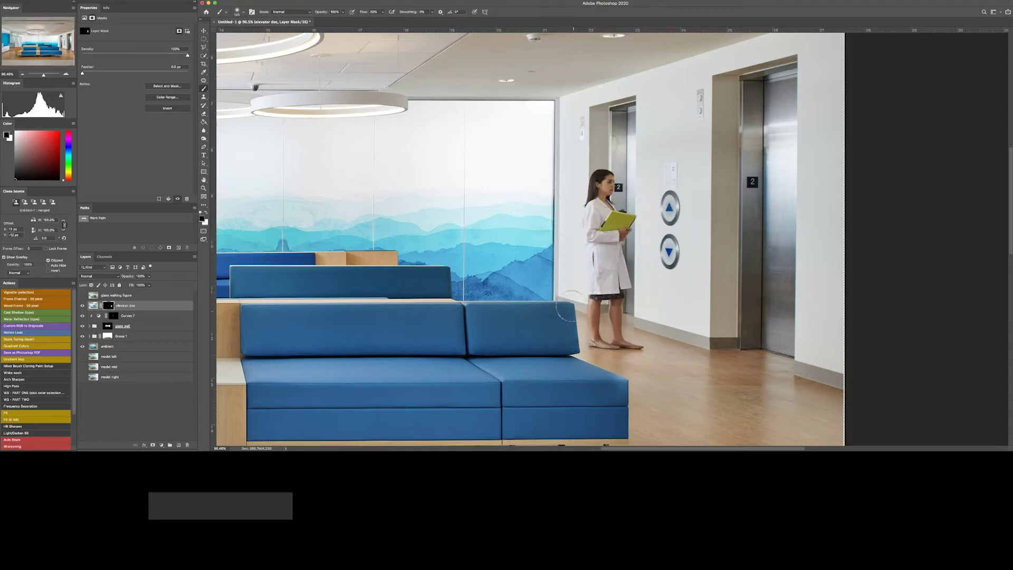
key(super+0)
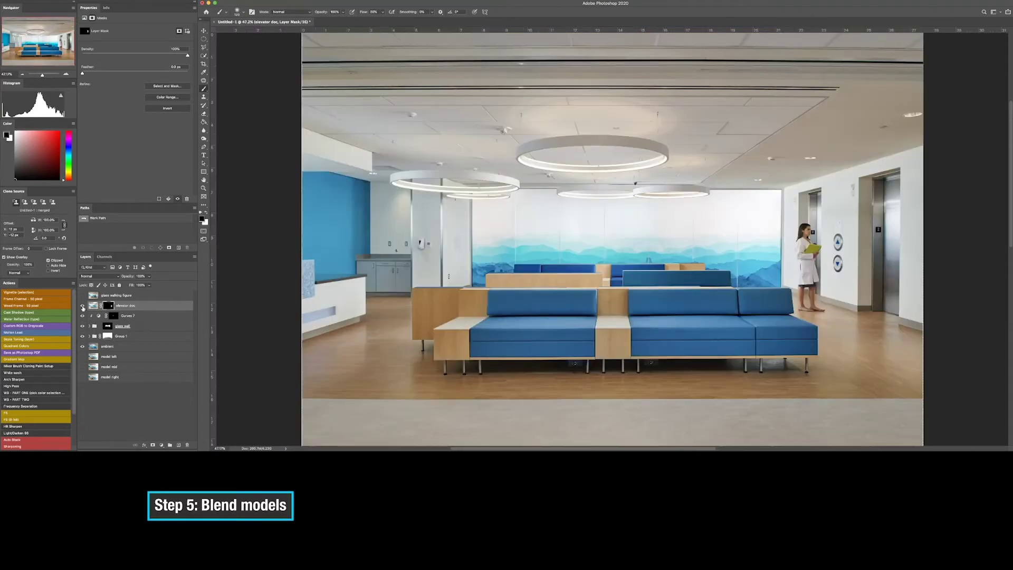
Move the model left, model mid and model right layers above the elevator doc layer
click(113, 357)
shift+click(112, 377)
drag(112, 375, 119, 301)
click(124, 403)
Show the model left layer, give it a black mask, and paint the seated woman into view
click(82, 305)
click(129, 305)
alt+click(153, 445)
key(shift+6)
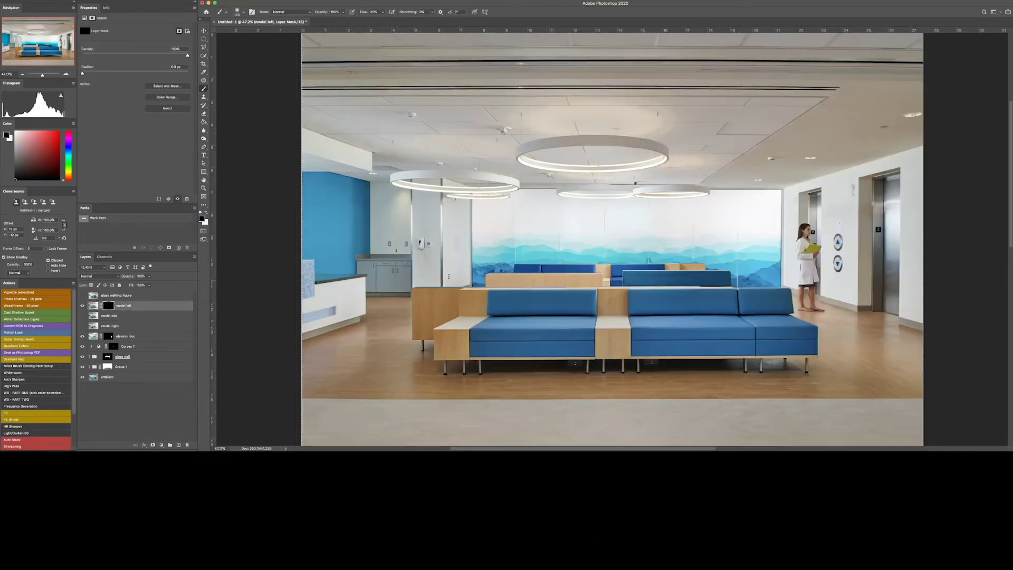
key(x)
mouse_move(488, 304)
mouse_down()
mouse_move(515, 312)
mouse_move(466, 321)
mouse_move(451, 296)
mouse_move(513, 265)
mouse_move(479, 334)
mouse_move(523, 358)
mouse_up()
key(shift+2)
mouse_move(448, 312)
mouse_down()
mouse_move(422, 338)
mouse_move(461, 361)
mouse_move(488, 341)
mouse_up()
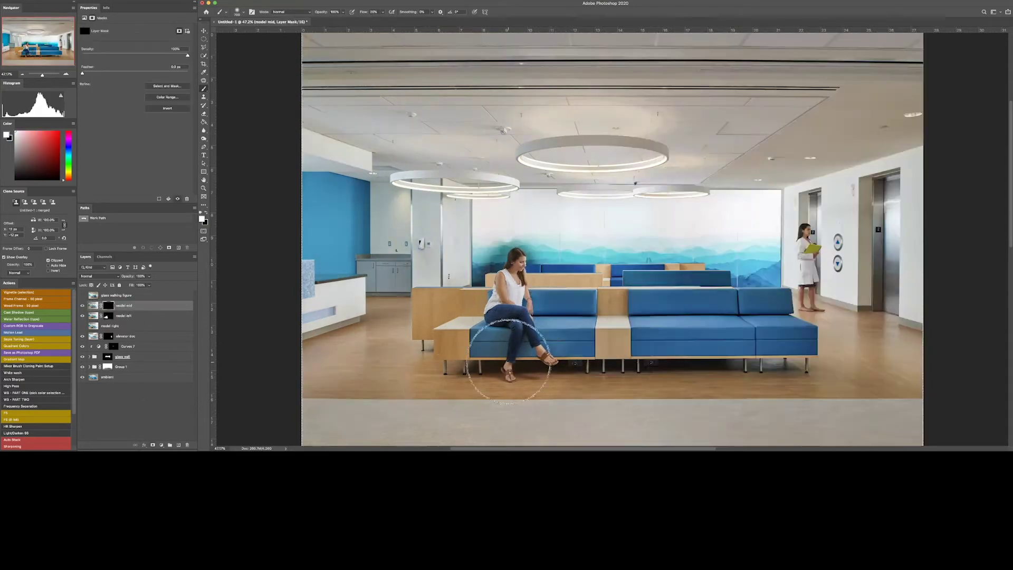
Paint the seated girl in the coral shirt into view on the model mid layer's mask with progressively smaller brushes
scroll(539, 339, up, 5)
key(bracketleft)
key(bracketleft)
key(bracketleft)
key(bracketleft)
key(bracketleft)
key(shift+5)
mouse_move(581, 252)
mouse_down()
mouse_move(518, 254)
mouse_move(537, 212)
mouse_move(535, 140)
mouse_move(606, 221)
mouse_move(596, 264)
mouse_move(611, 305)
mouse_move(631, 263)
mouse_move(360, 300)
mouse_up()
key(bracketleft)
key(bracketleft)
key(bracketleft)
key(bracketleft)
key(bracketleft)
key(bracketleft)
key(shift+2)
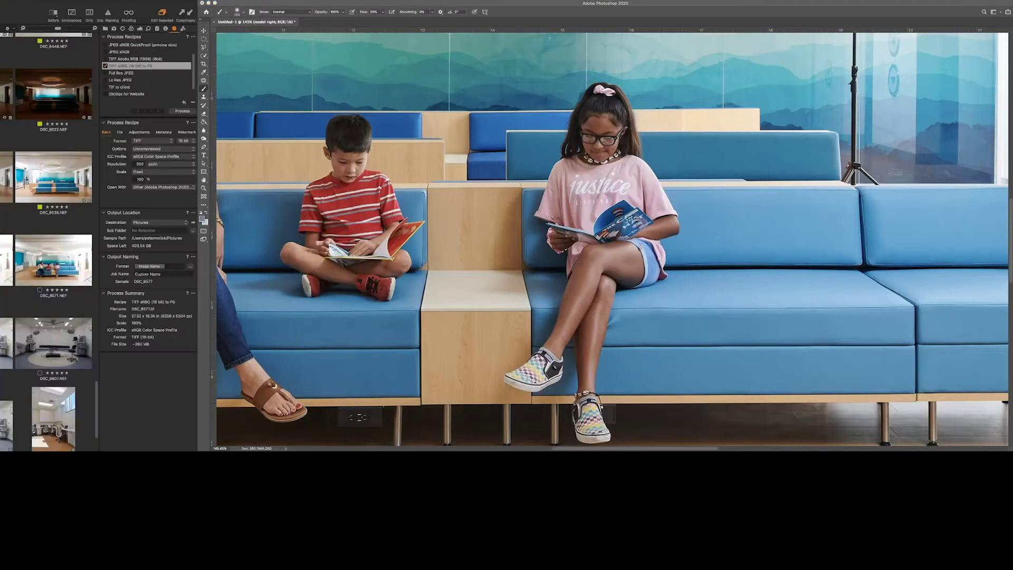
Paint the boy in the blue shirt and his surroundings into view on the model mid mask, using a larger brush
click(467, 438)
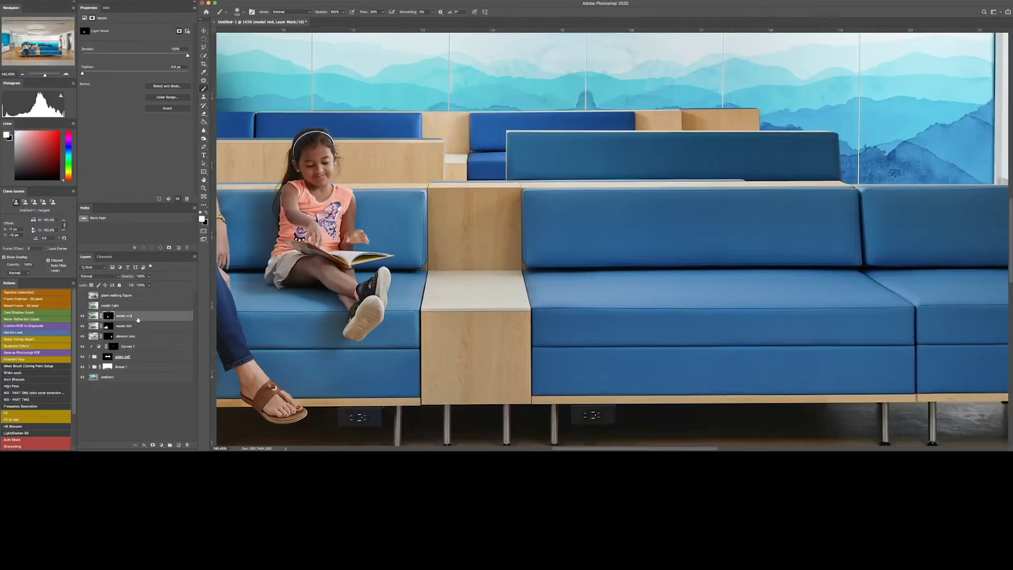
mouse_move(591, 201)
mouse_down()
mouse_move(565, 113)
mouse_move(511, 232)
mouse_move(624, 239)
mouse_up()
key(bracketright)
key(bracketright)
key(bracketright)
key(bracketright)
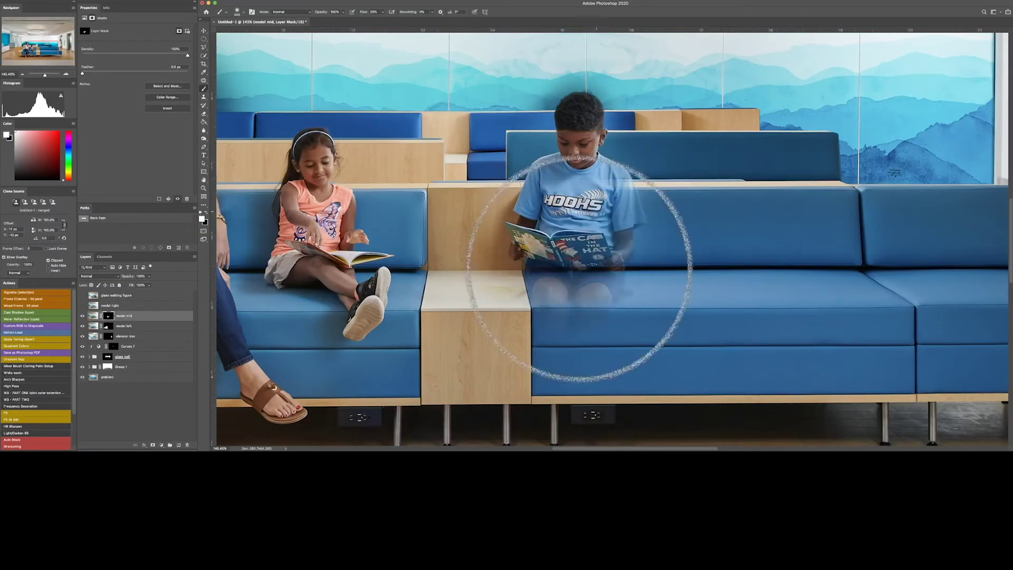
mouse_move(579, 269)
mouse_down()
mouse_move(653, 250)
mouse_move(702, 222)
mouse_up()
key(super+minus)
key(super+minus)
mouse_move(580, 276)
mouse_down()
mouse_move(554, 290)
mouse_move(592, 298)
mouse_move(565, 328)
mouse_move(848, 273)
mouse_move(735, 254)
mouse_move(822, 304)
mouse_move(519, 304)
mouse_up()
key(x)
key(shift+1)
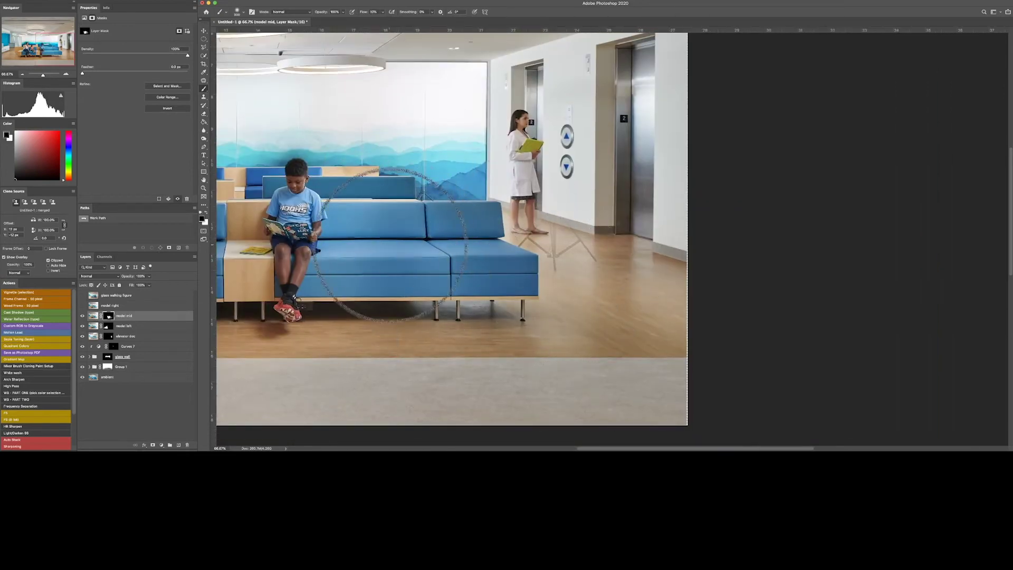
Start a Pen path along the outer edge of the sofa's end seat beside the ghosted light stand
key(x)
key(p)
drag(470, 224, 533, 227)
drag(580, 264, 441, 235)
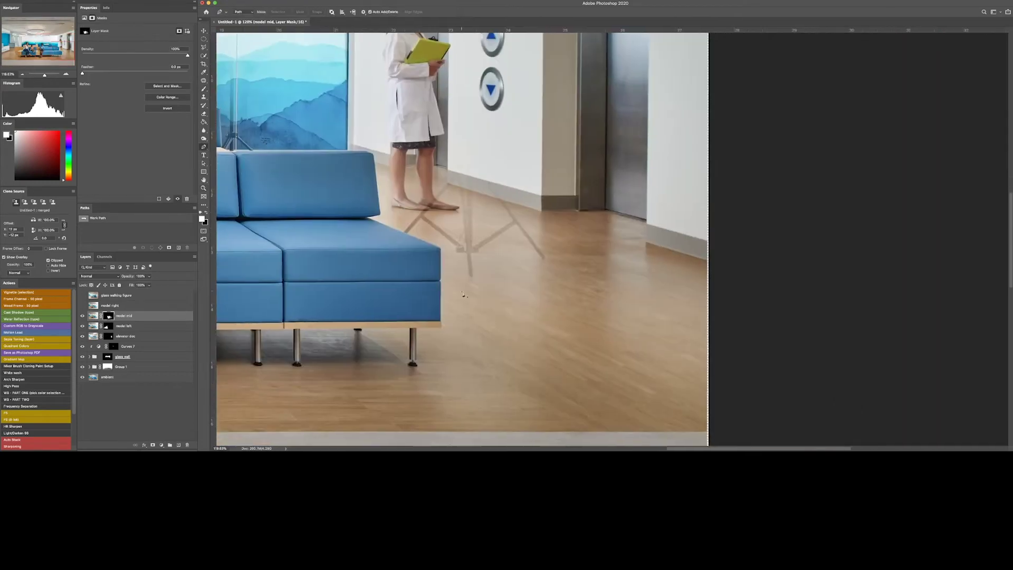
click(441, 322)
key(super+equal)
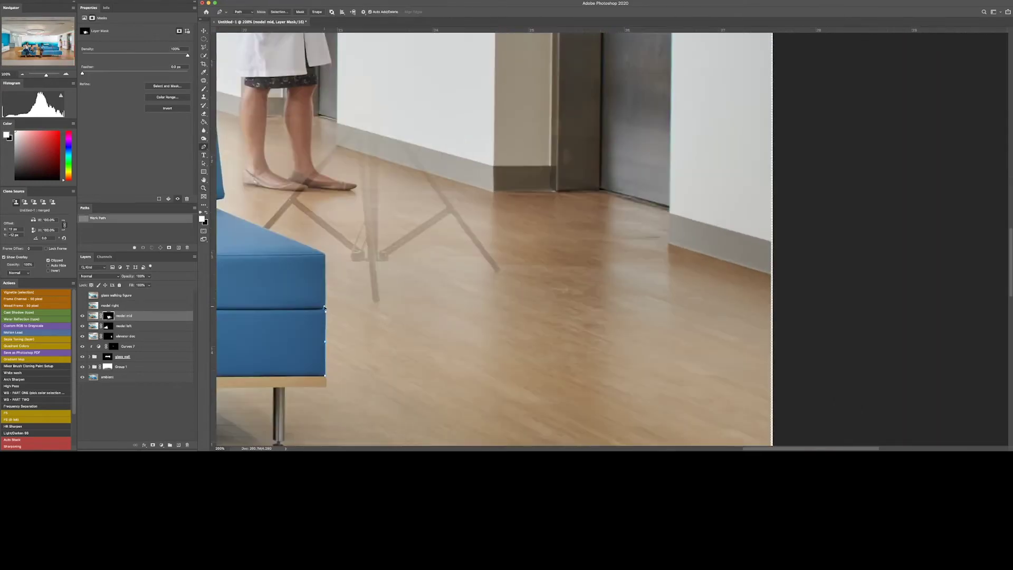
scroll(338, 258, left, 5)
scroll(338, 258, up, 2)
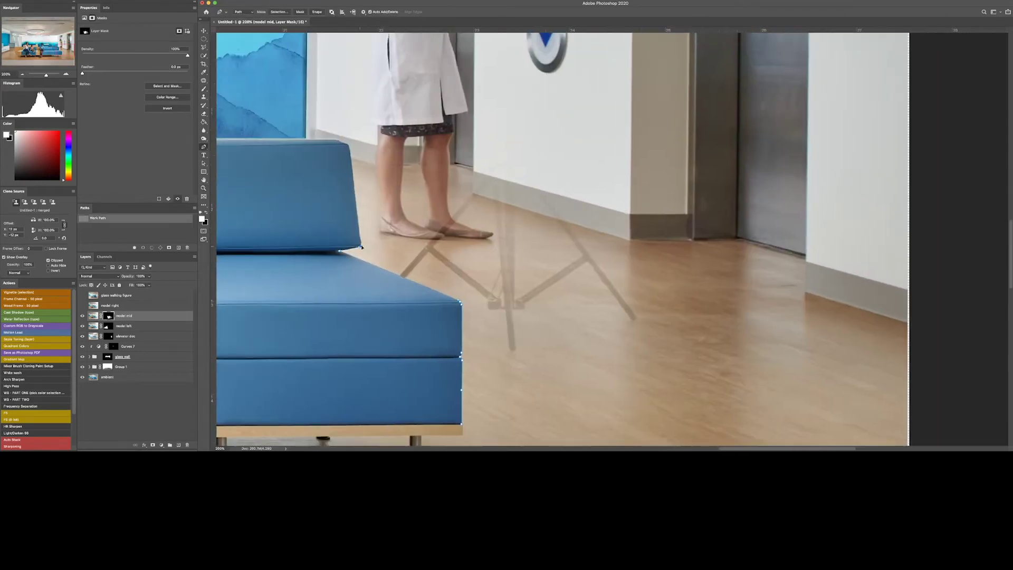
Continue the path around the end backrest and along the sofa tops to the corner of the row behind
click(348, 147)
drag(350, 148, 490, 304)
drag(475, 297, 471, 296)
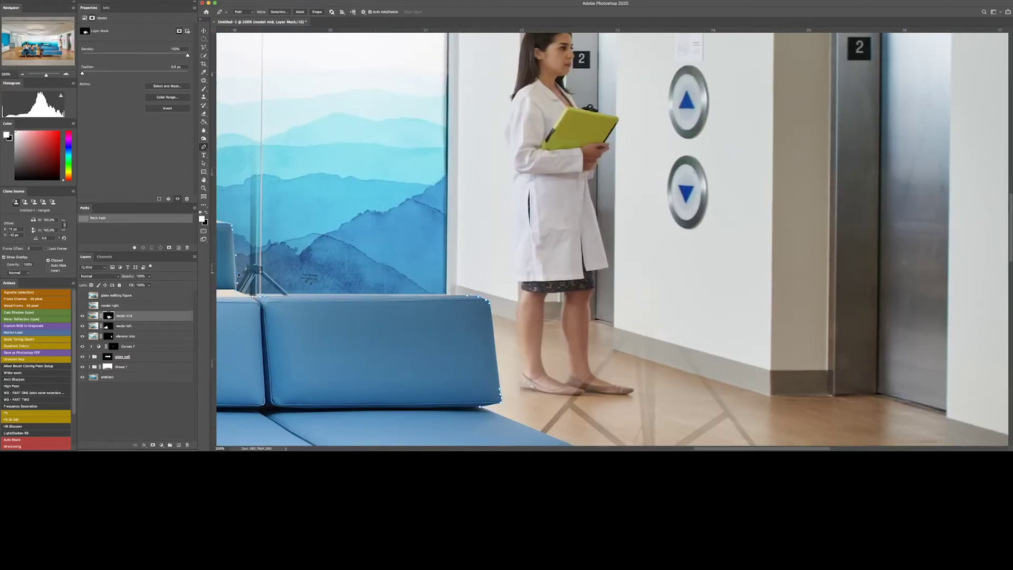
scroll(239, 274, up, 4)
scroll(239, 274, left, 4)
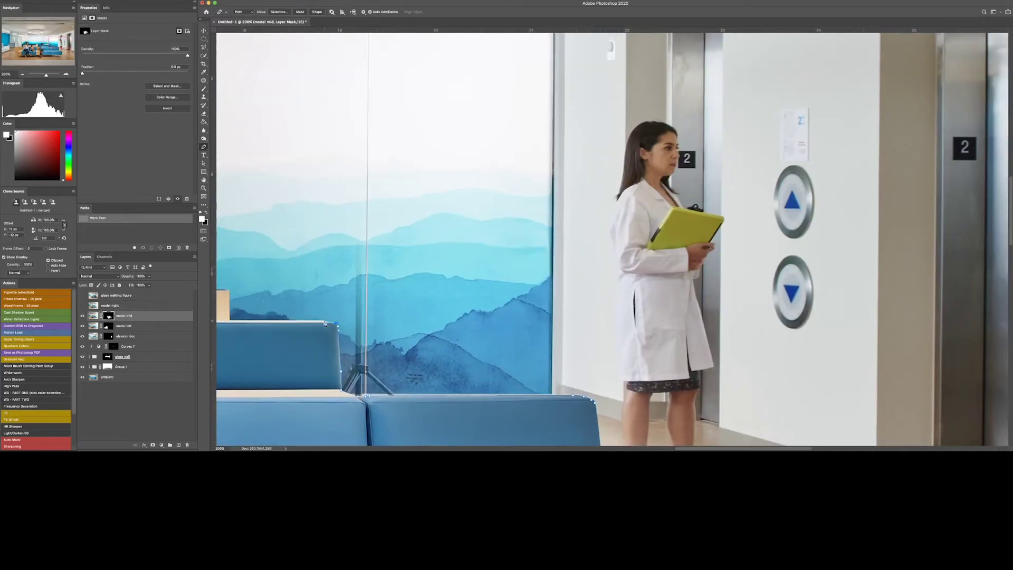
click(325, 322)
Close the path around the mural, elevator and floor area beyond the sofa and convert it to a selection
click(283, 102)
scroll(792, 263, down, 8)
click(863, 125)
click(902, 375)
click(839, 406)
click(644, 419)
key(super+Return)
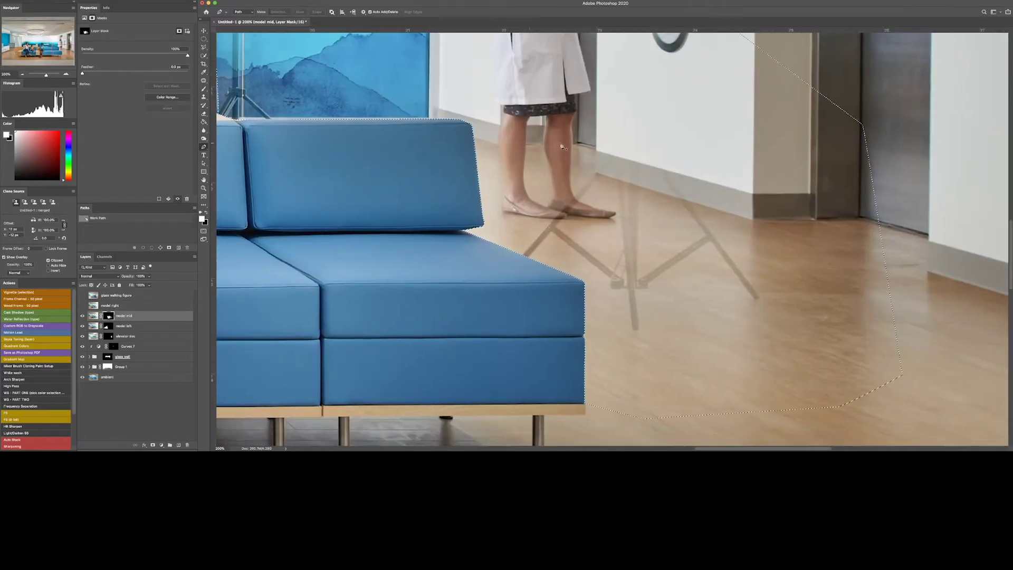
Brush the model mid mask inside the selection to remove the ghosted light stand from the floor, and deselect
key(b)
mouse_move(657, 285)
mouse_down()
mouse_move(651, 256)
mouse_move(716, 296)
mouse_move(566, 274)
mouse_up()
key(x)
key(bracketleft)
key(super+d)
drag(458, 95, 739, 229)
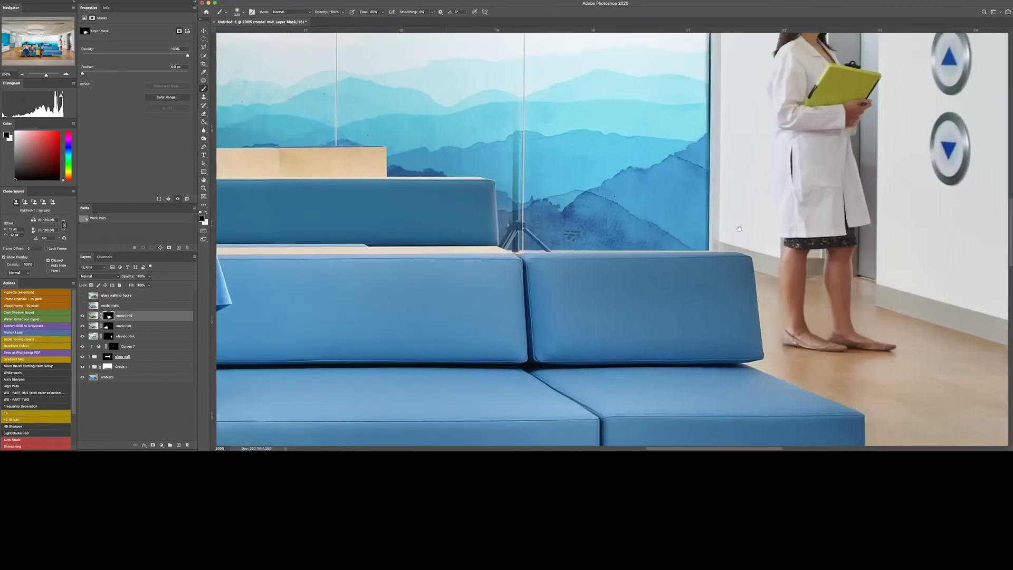
key(ctrl+0)
Add a Curves adjustment masked to the sofa area beside the boy and darken its midtones
key(w)
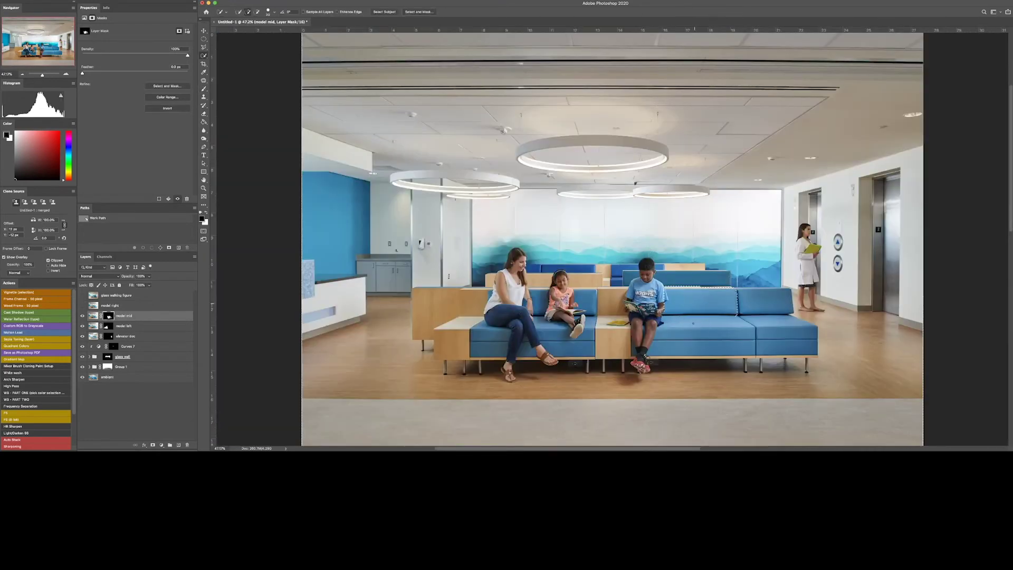
click(161, 444)
click(169, 351)
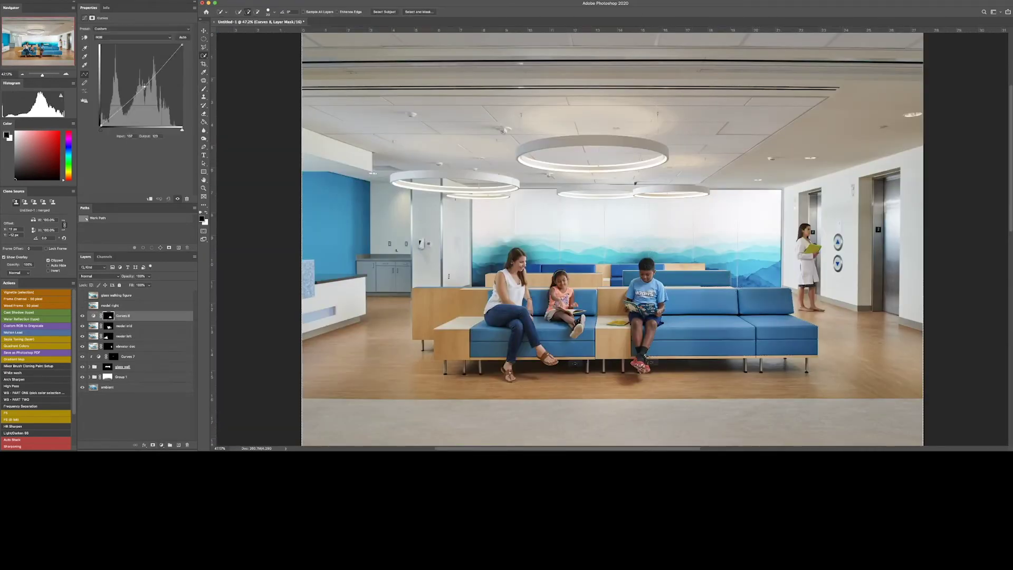
Group the sofa Curves adjustment, add a mask to the group, brush on it, and reopen the Curves for editing
key(super+g)
click(152, 445)
key(b)
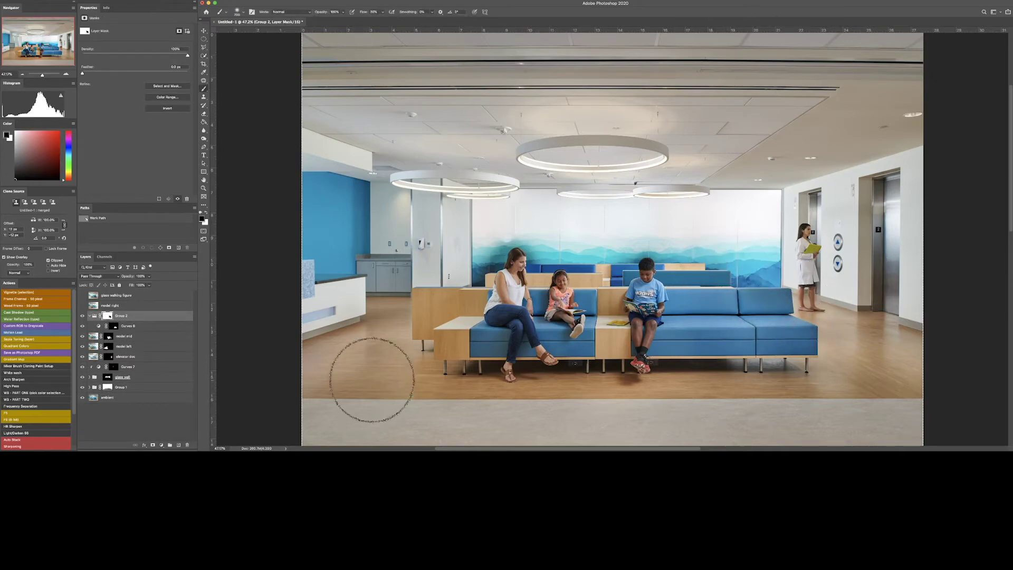
click(127, 325)
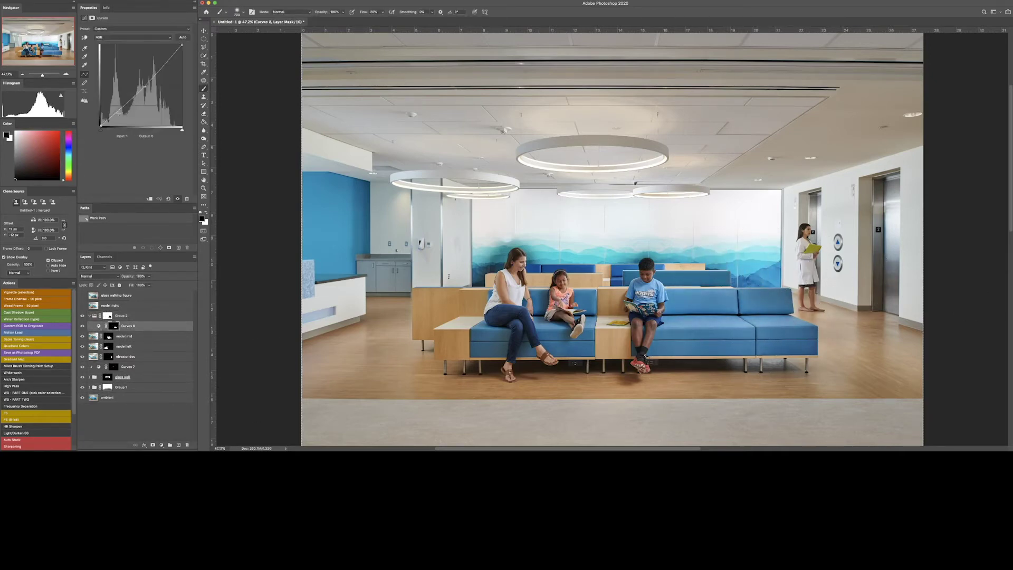
Lower the midtones of the sofa area's Curves adjustment slightly
drag(144, 86, 145, 89)
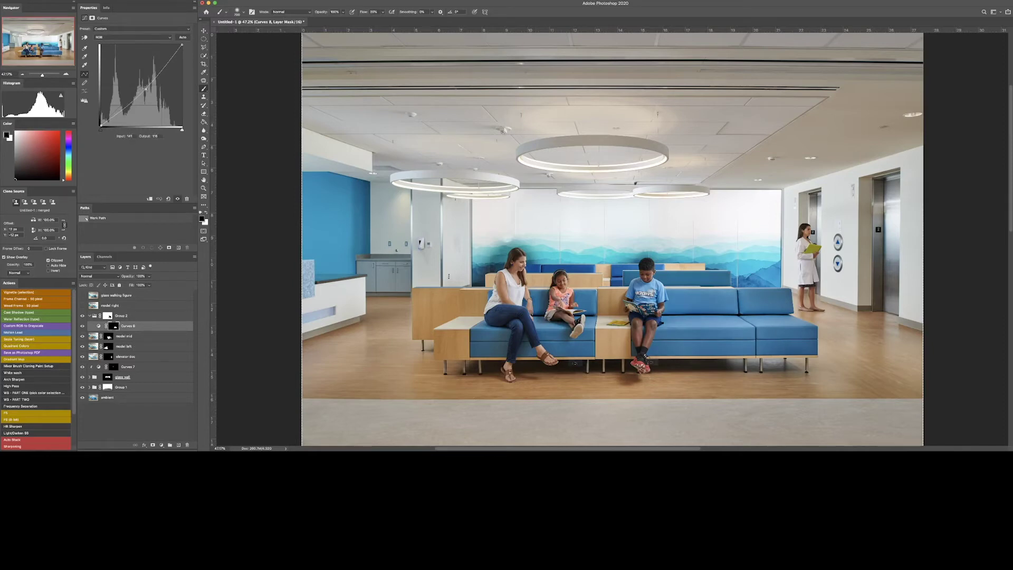
Trace a pen path from the glass wall's lower corner over the wooden bench back and around the woman's shoulder and head
key(z)
drag(486, 276, 581, 276)
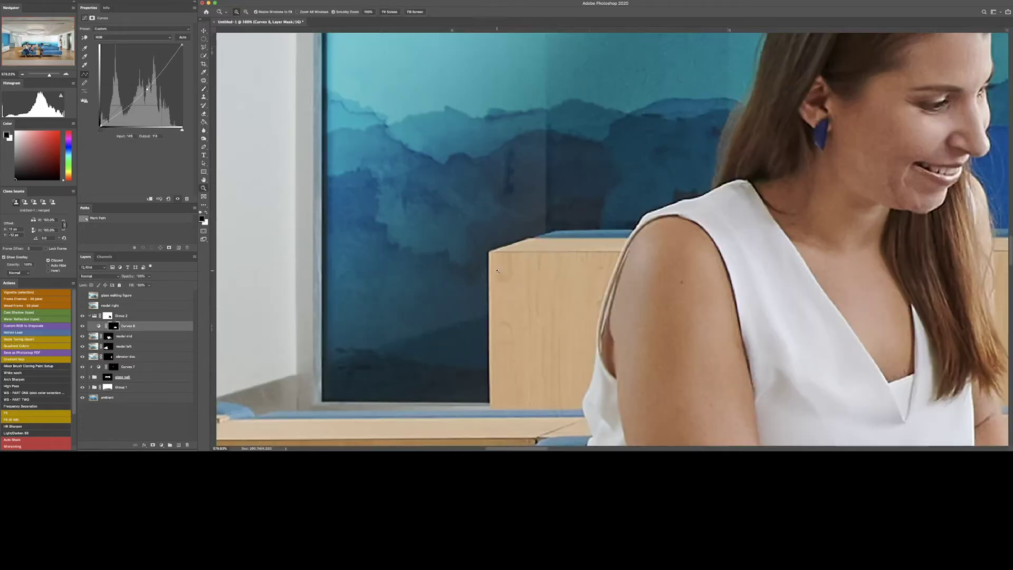
key(p)
click(321, 402)
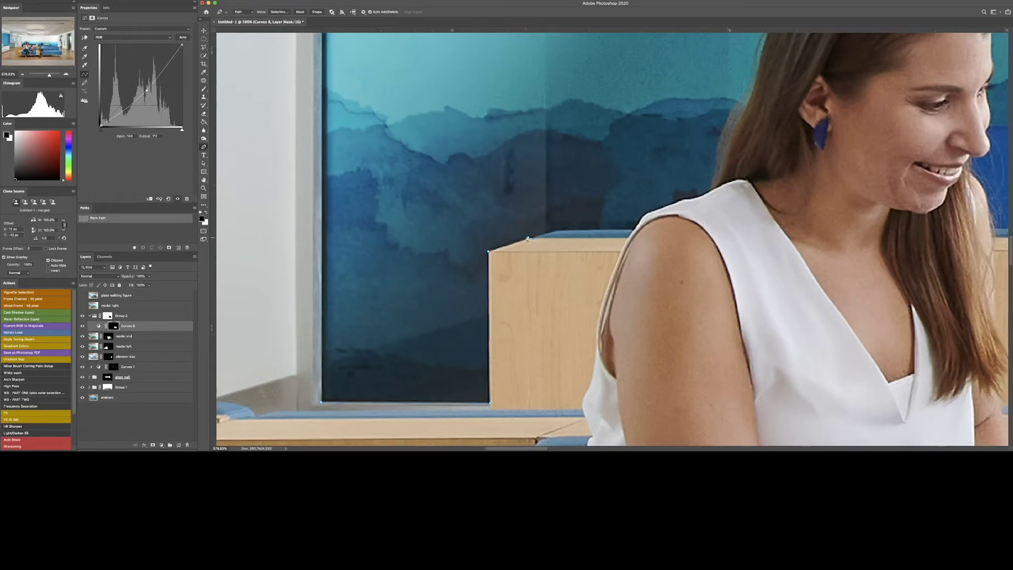
drag(633, 232, 532, 332)
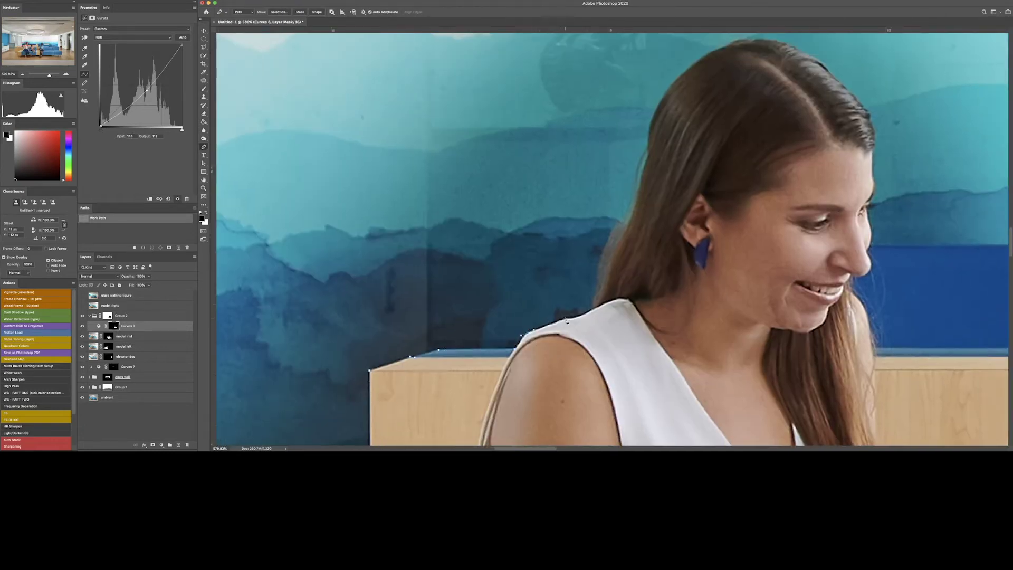
drag(593, 312, 552, 401)
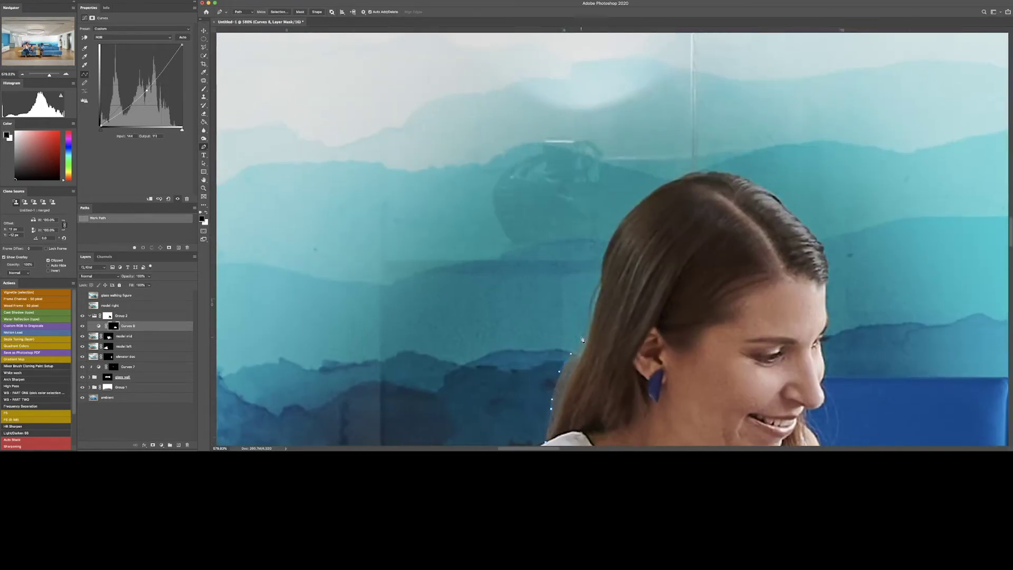
drag(602, 354, 572, 366)
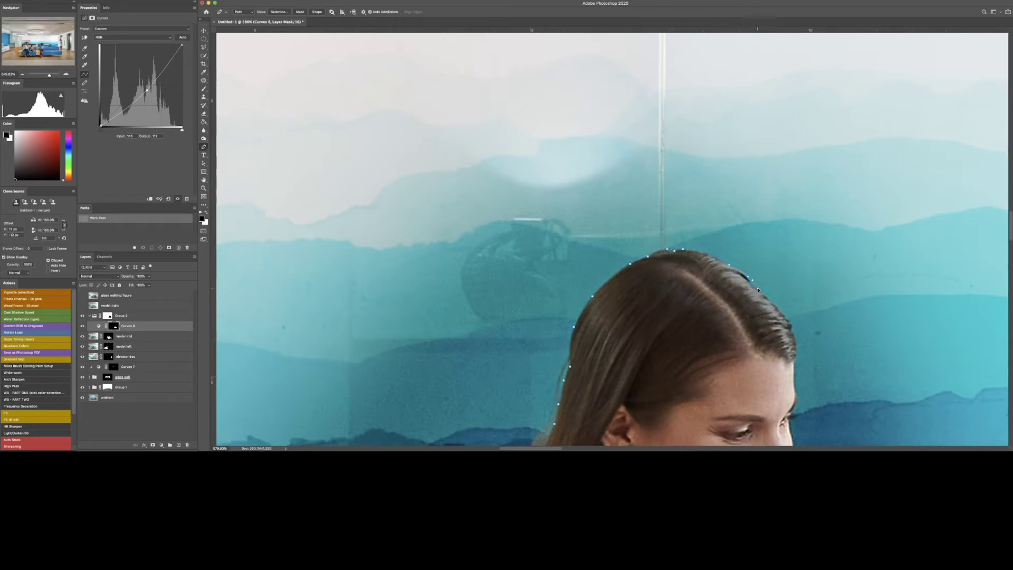
drag(804, 313, 652, 314)
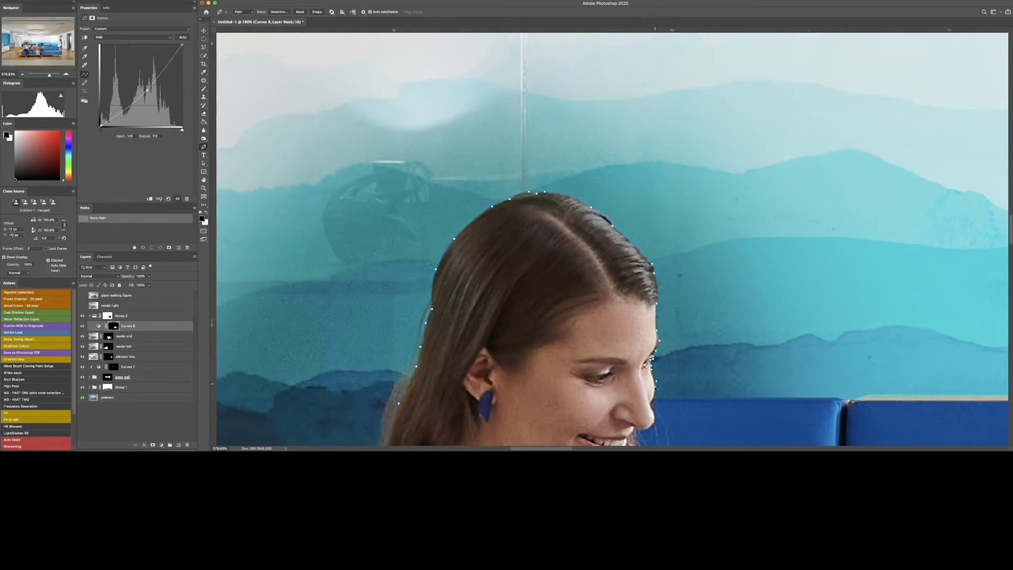
Continue the path along the rear sofa backs and over the boy's head, close it above the mural, and convert it to a selection
drag(839, 401, 404, 341)
click(421, 349)
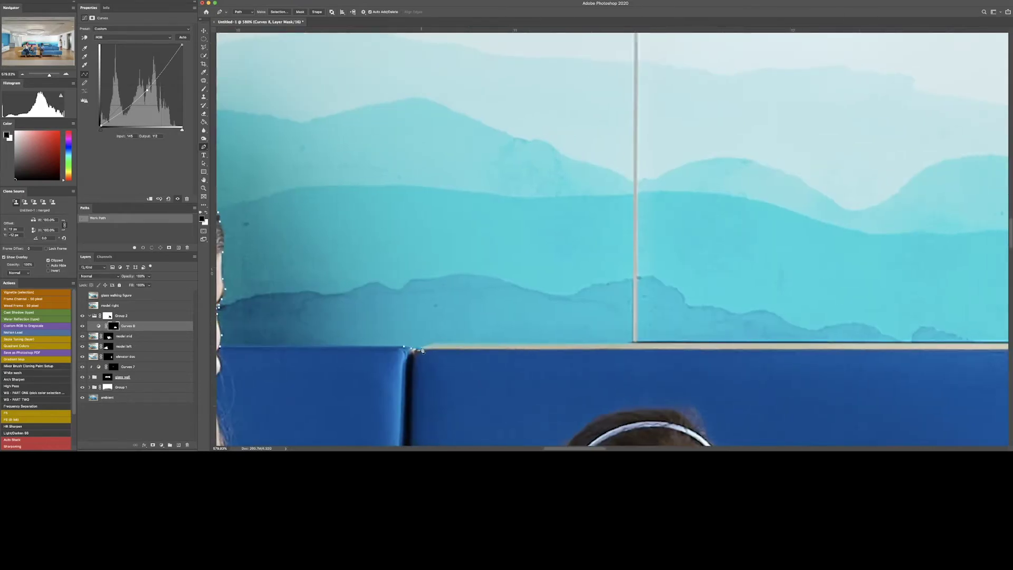
drag(843, 338, 540, 331)
click(950, 337)
drag(951, 337, 381, 268)
drag(731, 258, 526, 298)
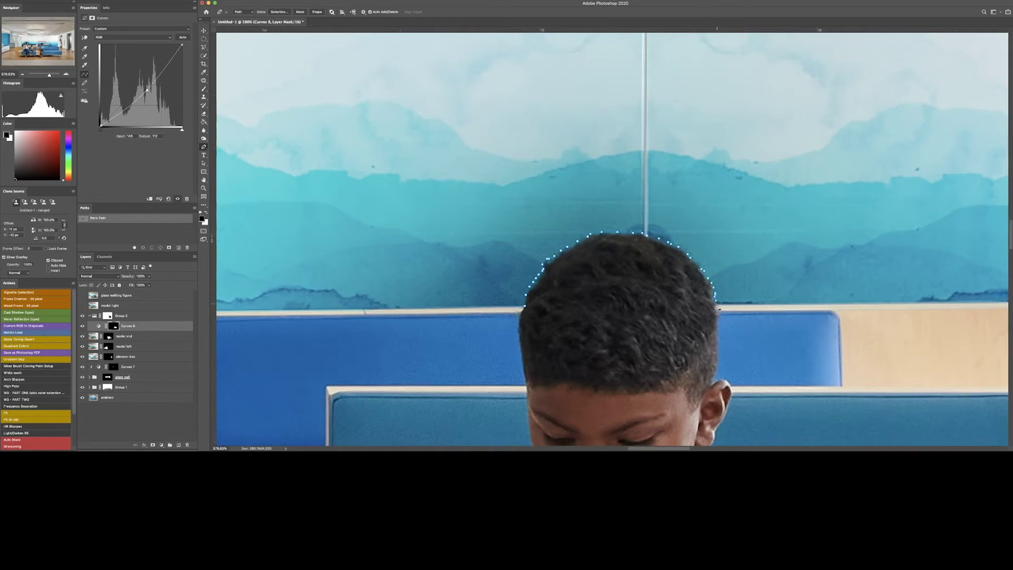
key(super+0)
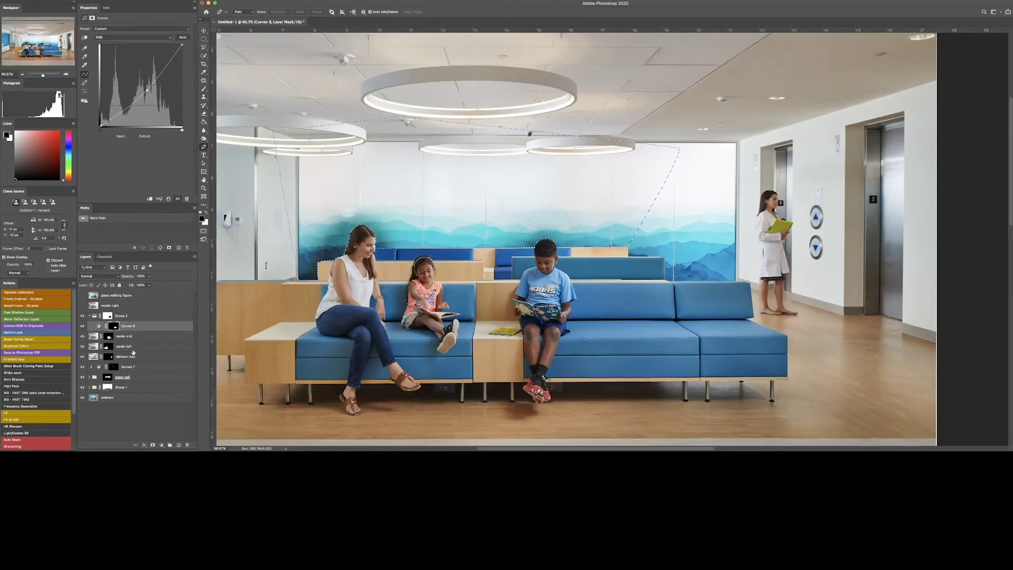
Group the model layers with the sofa Curves group, mask the new group from the selection, and invert the mask
click(125, 316)
shift+click(125, 346)
super+click(116, 305)
key(super+g)
click(153, 445)
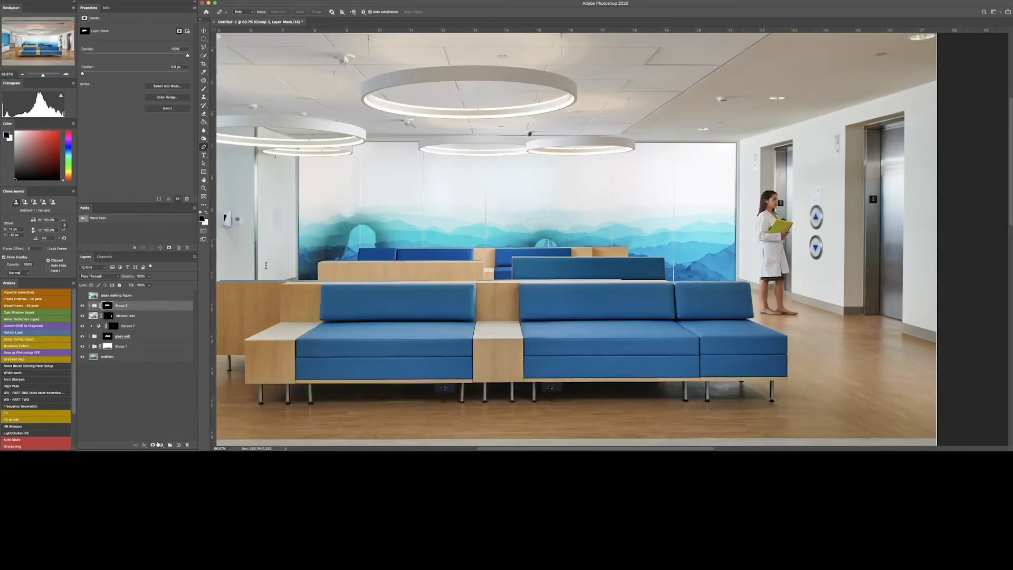
key(super+i)
key(super+minus)
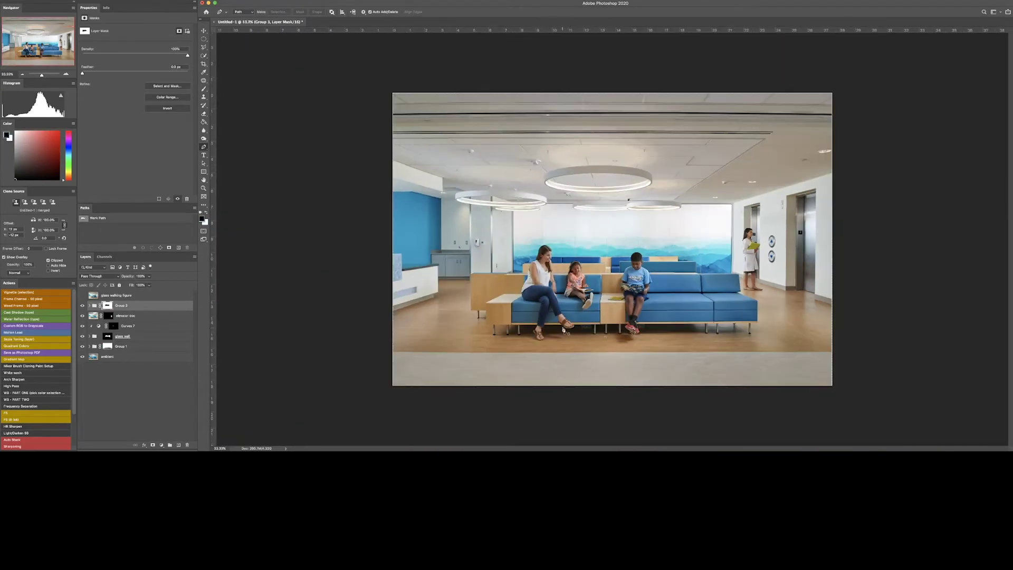
Add a Curves adjustment above the models group, masked to everything except the glass wall, and brighten its midtones
click(108, 337)
super+click(107, 336)
click(161, 444)
click(154, 355)
drag(130, 336, 128, 300)
key(super+i)
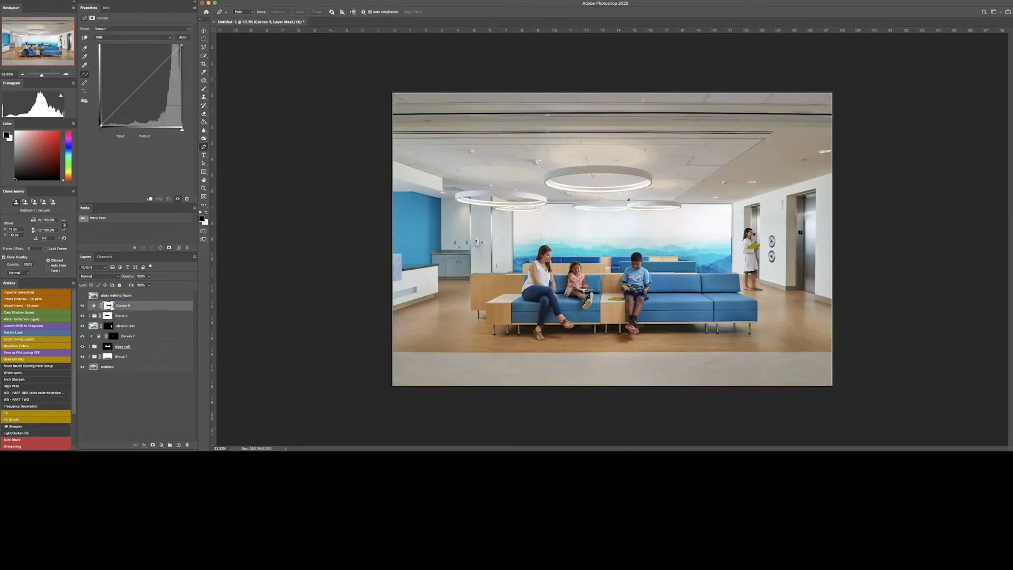
drag(146, 81, 146, 77)
Create a group with a black mask for the brightening Curves and paint white on the mask where brightening is needed
click(153, 444)
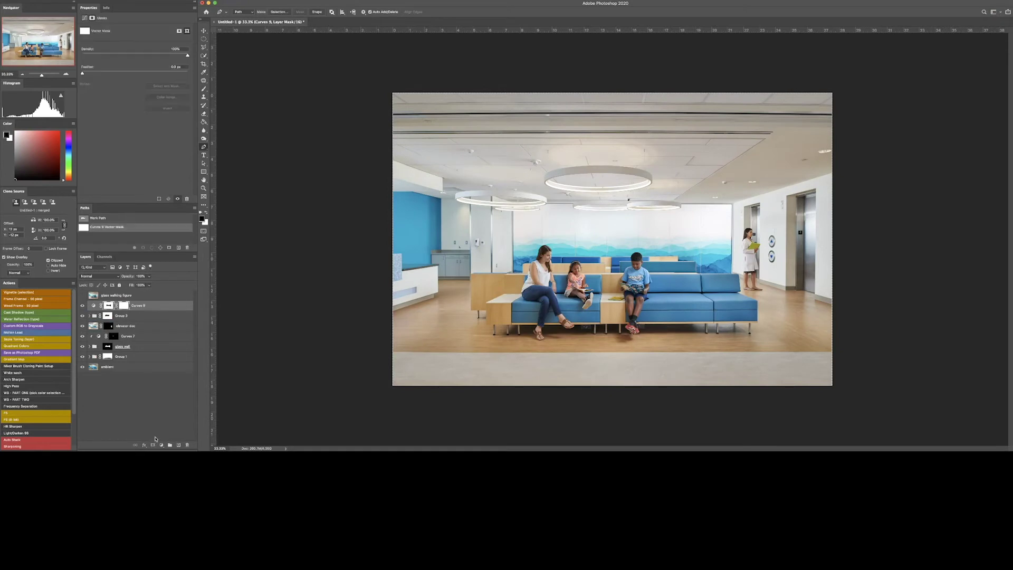
key(super+z)
click(170, 445)
alt+click(153, 445)
key(b)
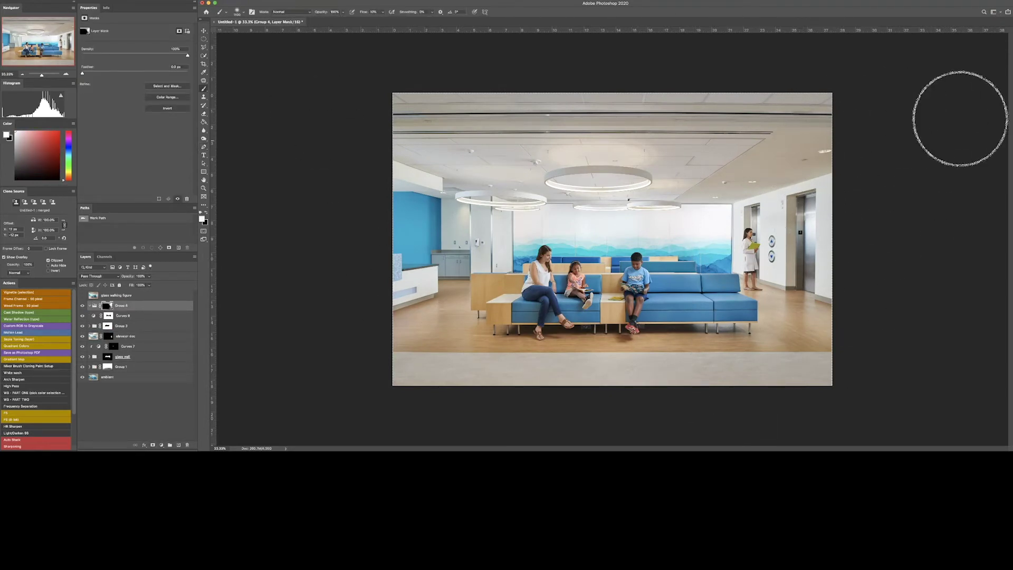
Move the brightening Curves into the masked group, compare the image with the group hidden and shown, and reselect the group mask
click(83, 305)
click(83, 305)
drag(123, 315, 122, 306)
click(83, 306)
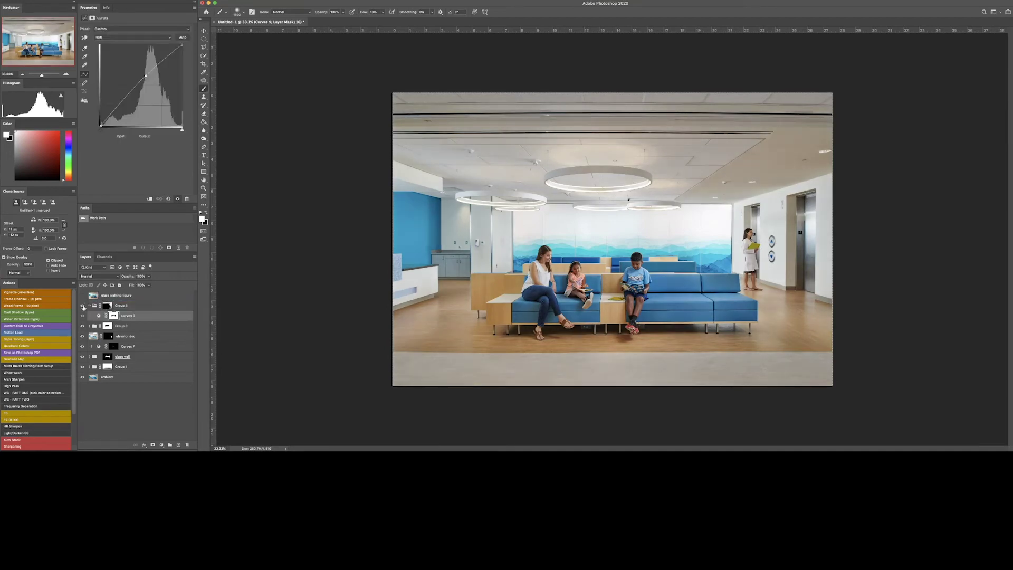
click(82, 305)
click(108, 306)
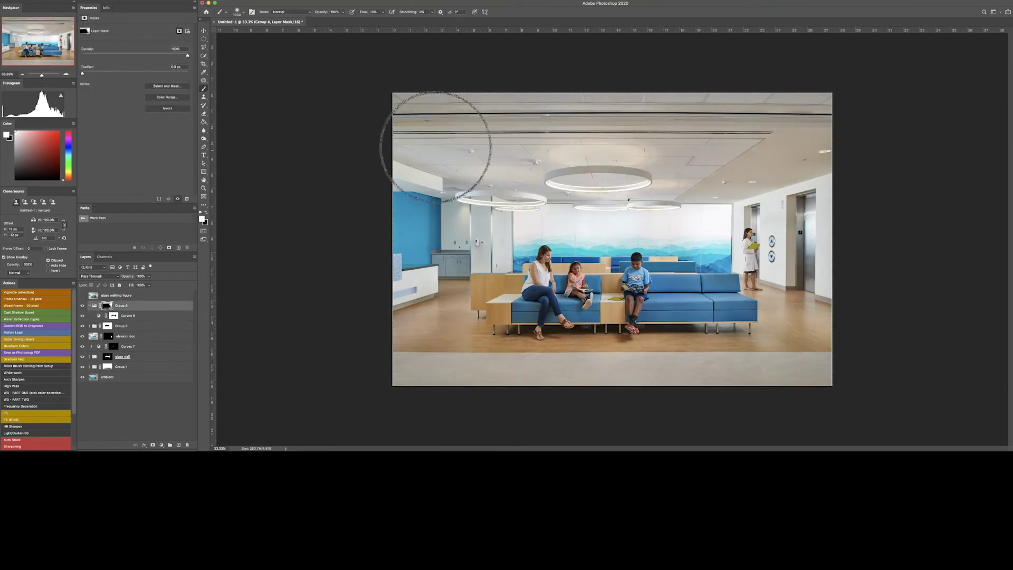
Stamp the visible layers into a top layer named retouch and move the glass walking figure layer into an unused group
key(alt+shift+super+e)
drag(130, 296, 131, 393)
click(170, 445)
double_click(109, 387)
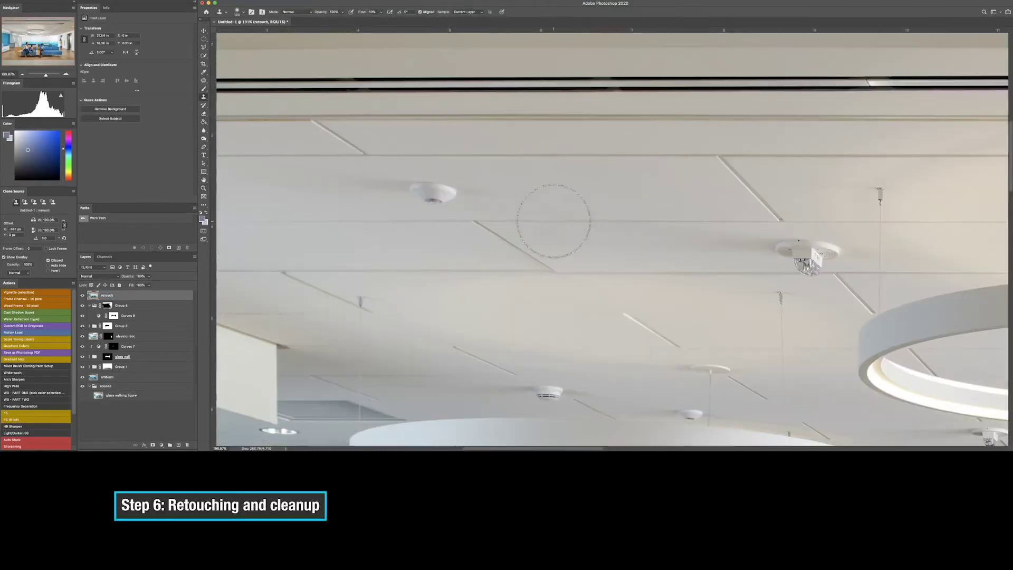
Clone and patch out the smoke detectors and ceiling fixtures around the left ring light on the retouch layer
key(j)
drag(318, 163, 538, 195)
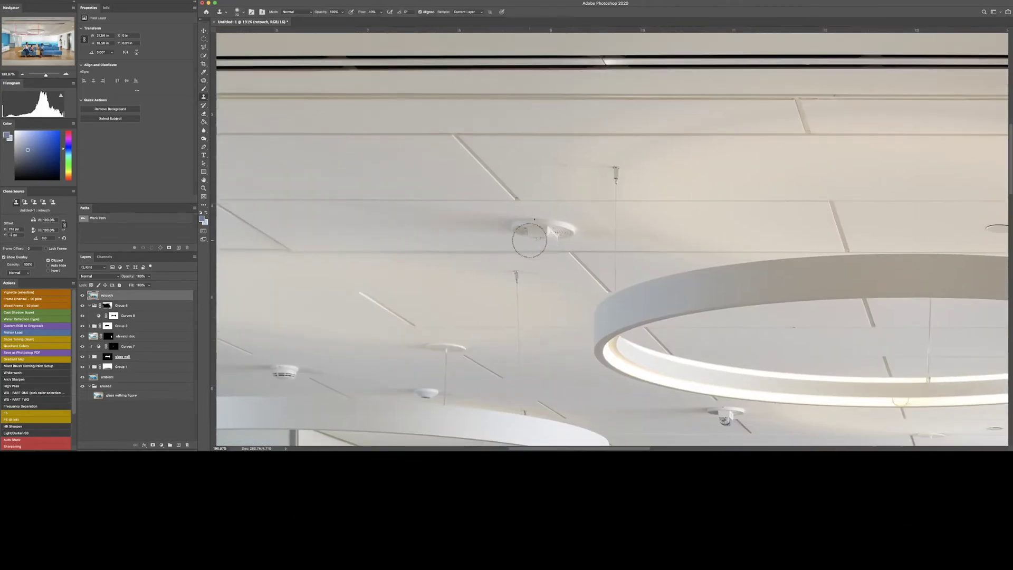
key(j)
mouse_move(369, 206)
mouse_down()
mouse_move(459, 237)
mouse_move(436, 187)
mouse_up()
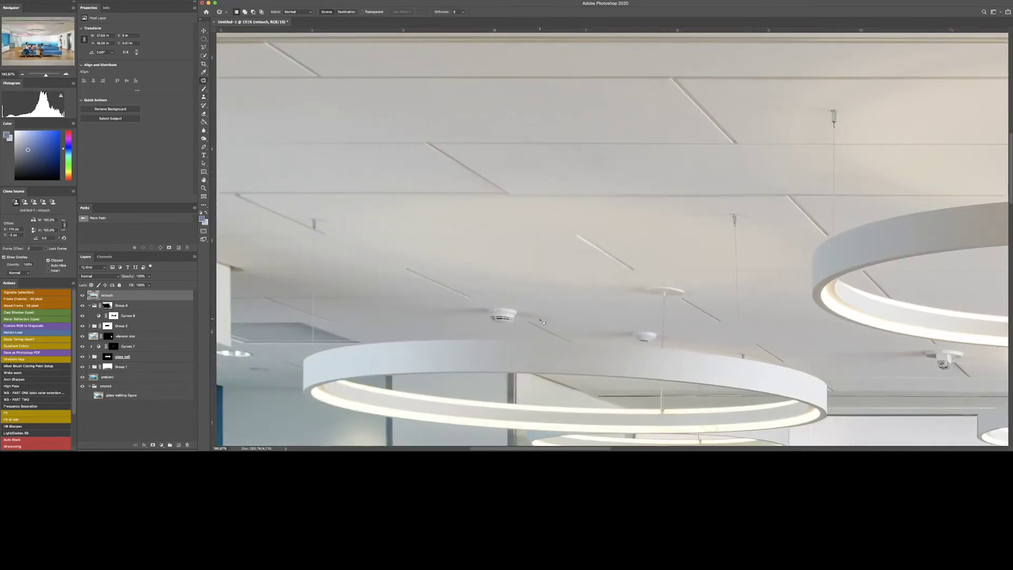
mouse_move(542, 321)
mouse_down()
mouse_move(371, 305)
mouse_move(430, 326)
mouse_up()
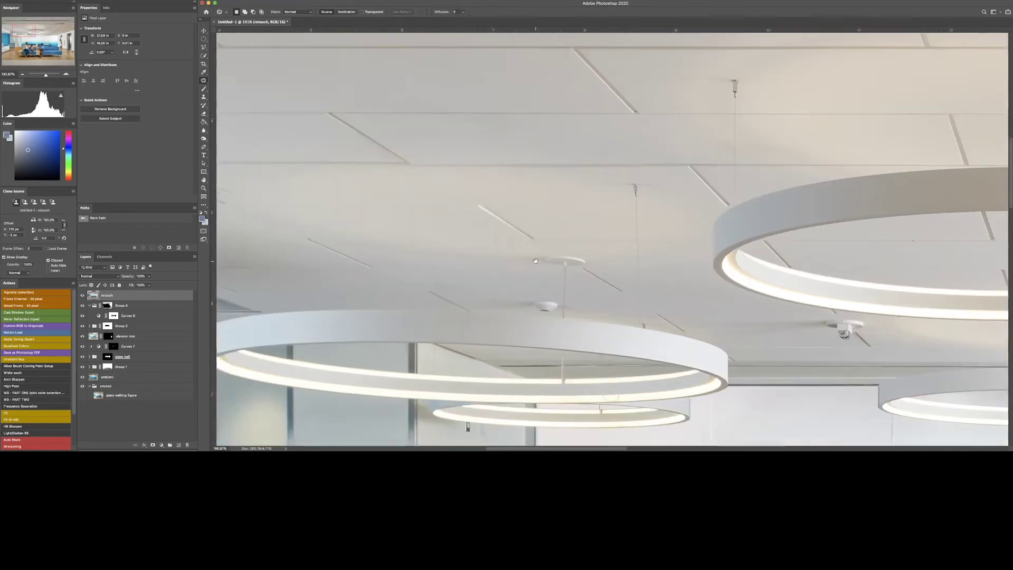
mouse_move(427, 292)
mouse_down()
mouse_move(477, 306)
mouse_move(501, 277)
mouse_up()
key(super+d)
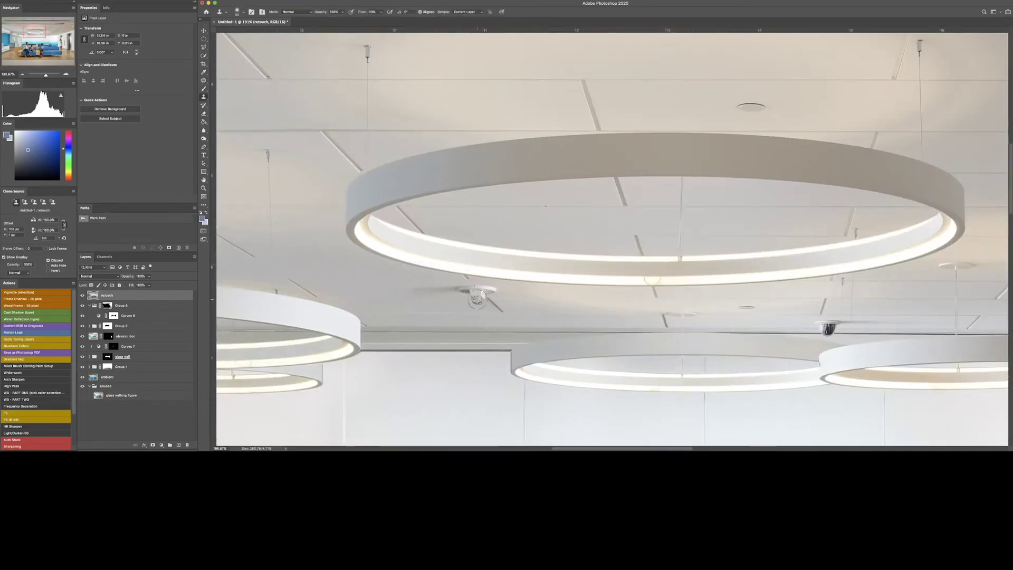
Clone and patch out the ceiling fixture below the large ring light and the small ceiling mark to its right
click(476, 299)
key(j)
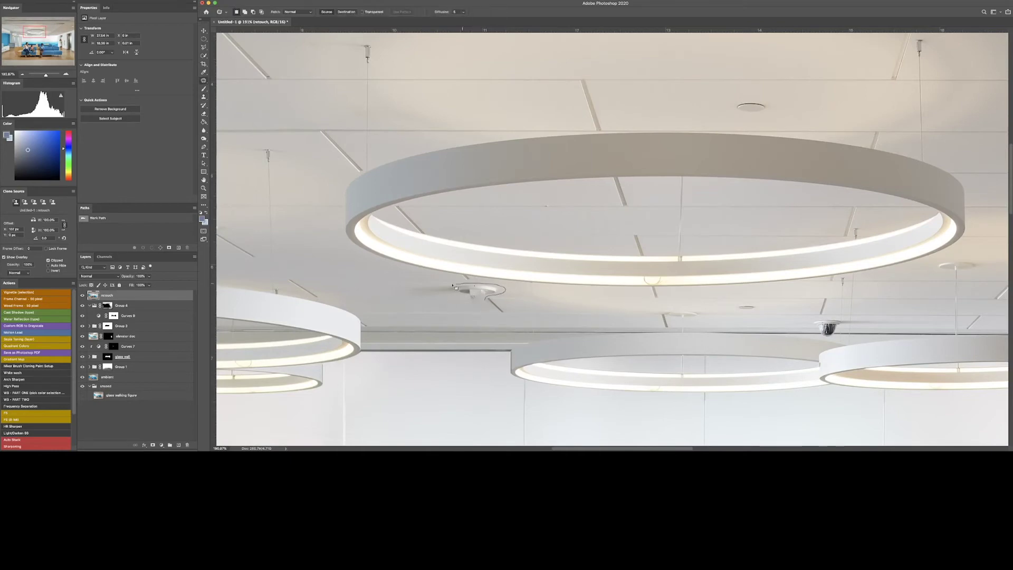
mouse_move(452, 285)
mouse_down()
mouse_move(484, 299)
mouse_move(466, 299)
mouse_up()
key(super+d)
drag(733, 306, 783, 310)
key(super+d)
Remove the dark dome camera above the rear ring lights and patch the nearby ceiling specks
drag(839, 322, 580, 311)
key(s)
alt+click(583, 292)
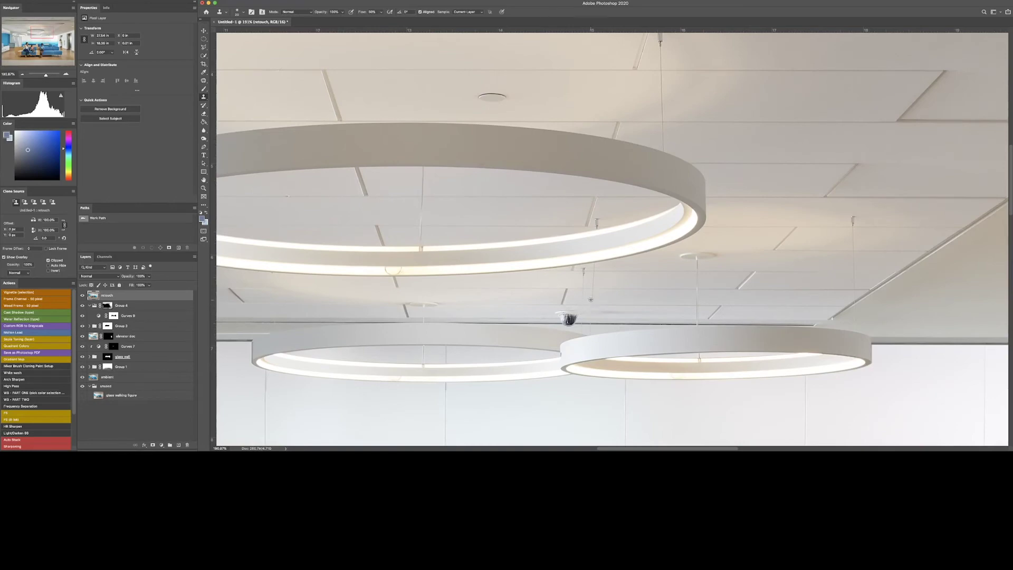
key(j)
mouse_move(595, 305)
mouse_down()
mouse_move(601, 315)
mouse_move(671, 307)
mouse_up()
drag(550, 316, 616, 325)
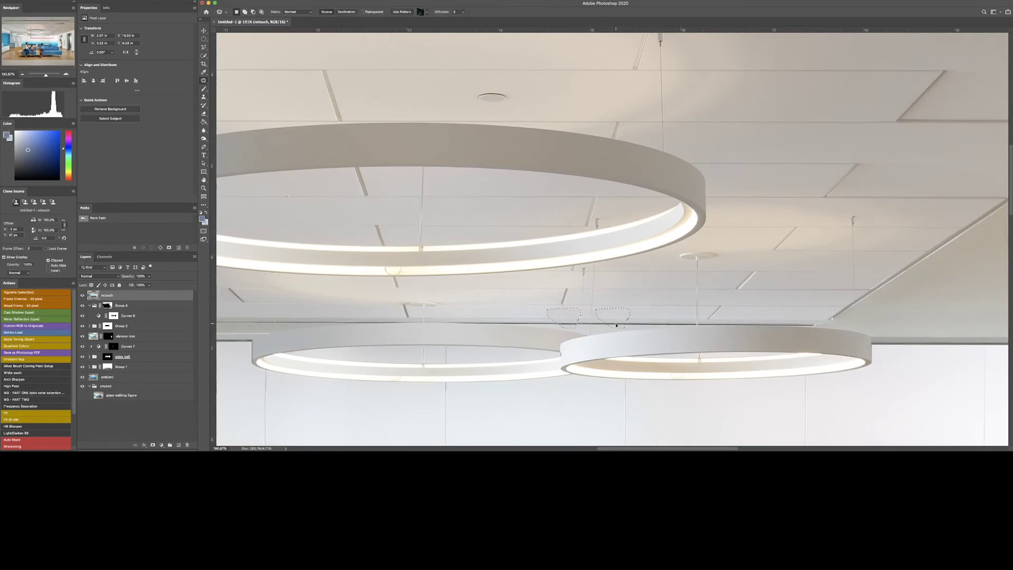
drag(580, 211, 571, 260)
drag(467, 144, 520, 149)
key(super+d)
Clone and patch away the round wire blemish on the glowing lower strip of the large ring light
scroll(367, 318, up, 10)
key(s)
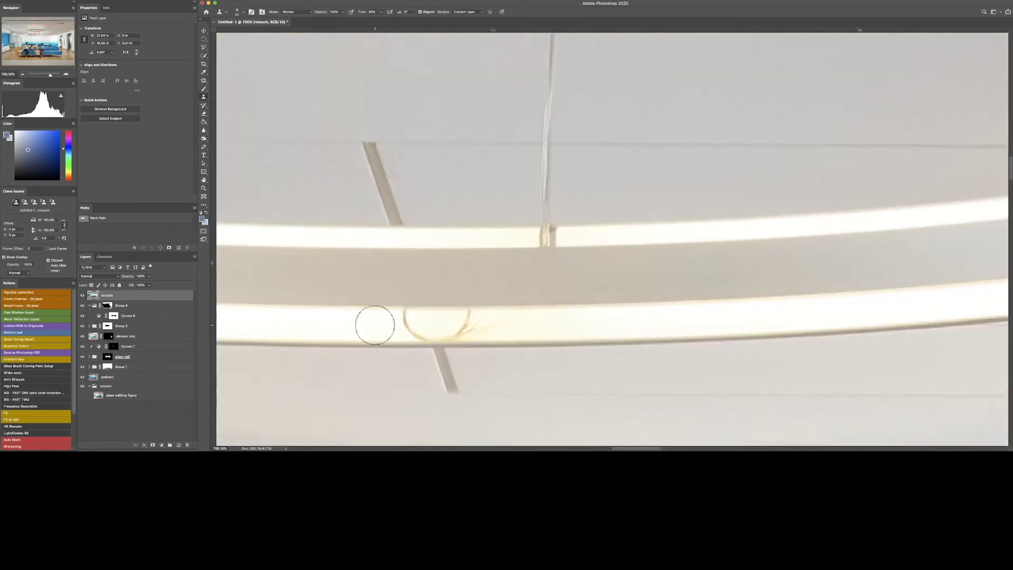
alt+click(378, 314)
drag(405, 312, 404, 315)
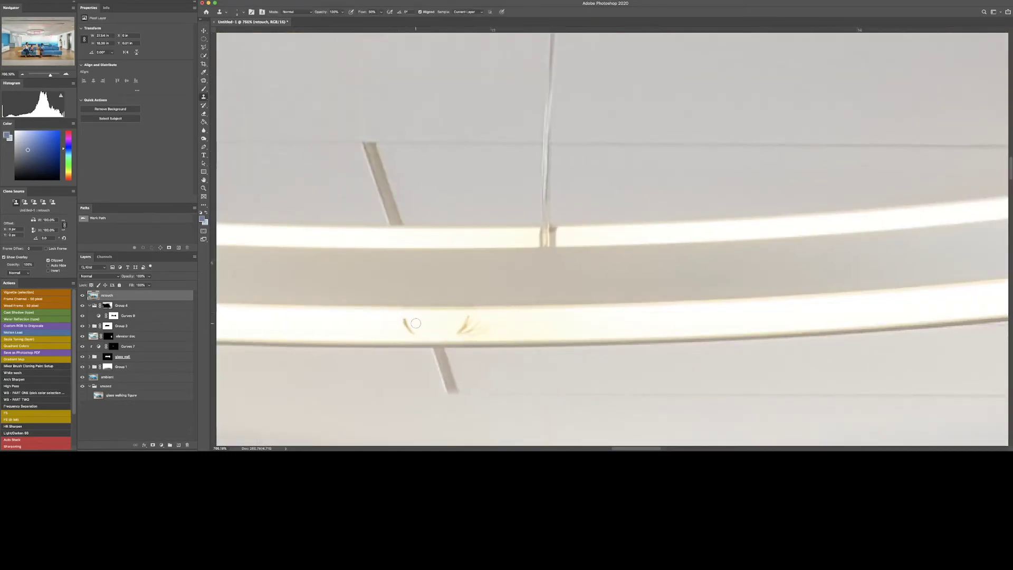
key(j)
drag(416, 317, 416, 323)
drag(415, 330, 390, 332)
key(super+d)
mouse_move(458, 337)
mouse_down()
mouse_move(473, 319)
mouse_move(504, 322)
mouse_up()
key(super+d)
Clone out the dark diagonal crack and adjoining mark in the upper ceiling trim
key(super+minus)
key(super+minus)
key(super+minus)
key(super+minus)
key(super+minus)
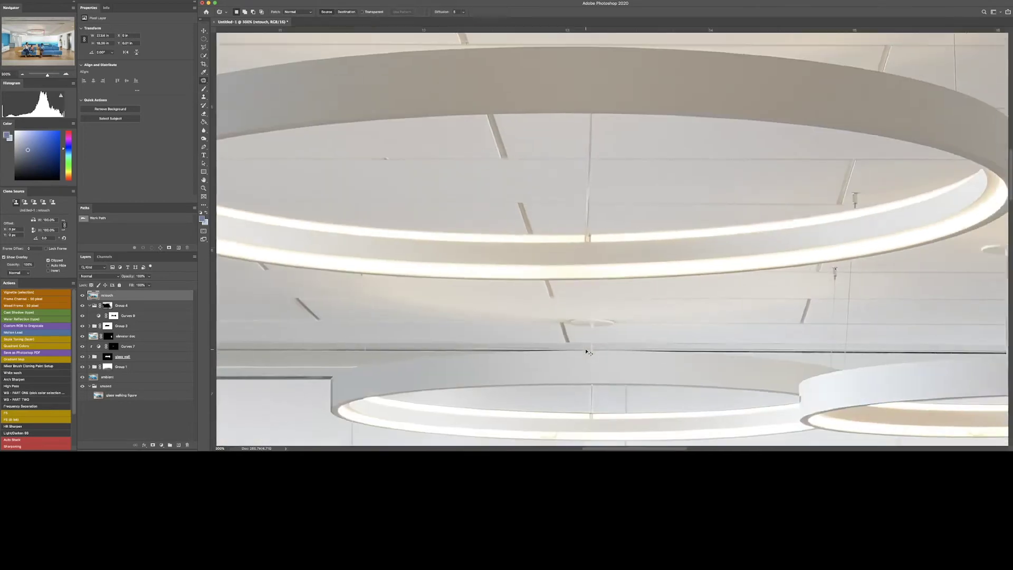
scroll(589, 352, down, 4)
scroll(493, 168, up, 4)
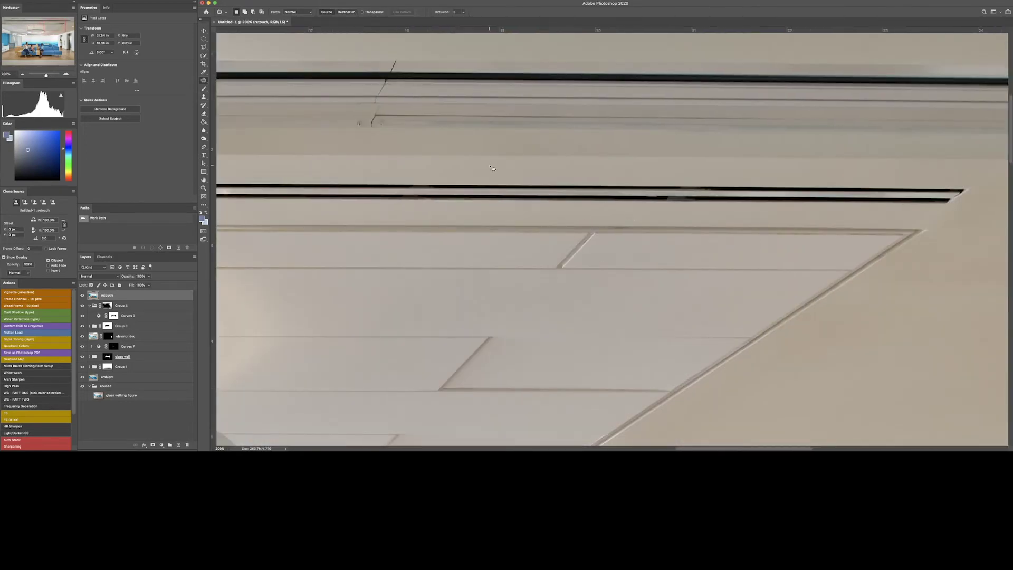
key(s)
mouse_move(380, 87)
mouse_down()
mouse_move(285, 113)
mouse_move(334, 115)
mouse_move(337, 127)
mouse_move(372, 98)
mouse_up()
alt+click(327, 126)
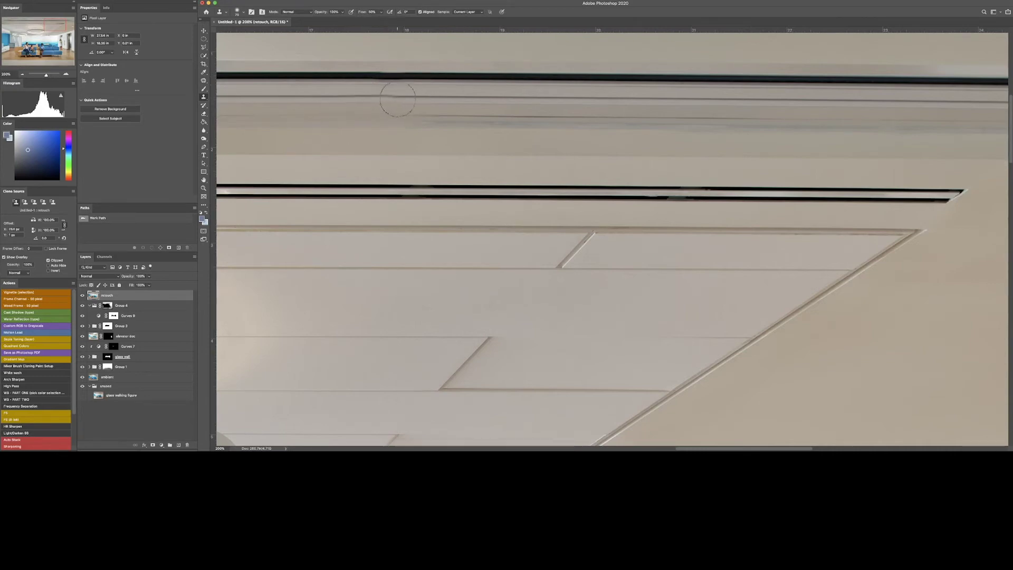
Patch the marks and uneven spots on the beige ceiling around the recessed lights near the elevators
scroll(492, 226, down, 5)
scroll(493, 226, right, 4)
key(j)
drag(498, 276, 494, 282)
drag(474, 274, 496, 311)
drag(586, 280, 542, 344)
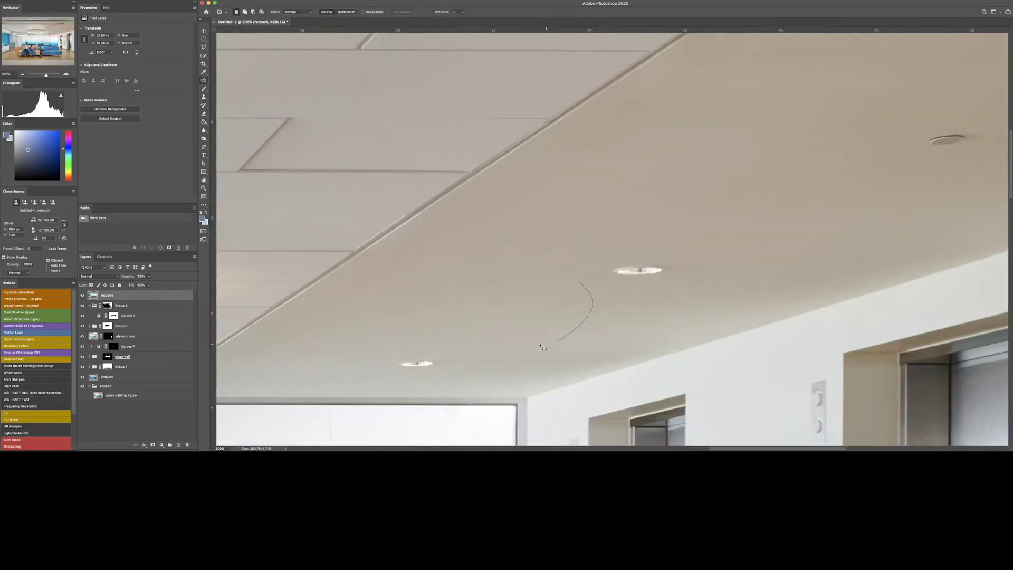
mouse_move(705, 230)
mouse_down()
mouse_move(387, 298)
mouse_move(497, 278)
mouse_up()
key(Return)
drag(765, 180, 762, 185)
drag(742, 186, 617, 253)
scroll(617, 254, down, 2)
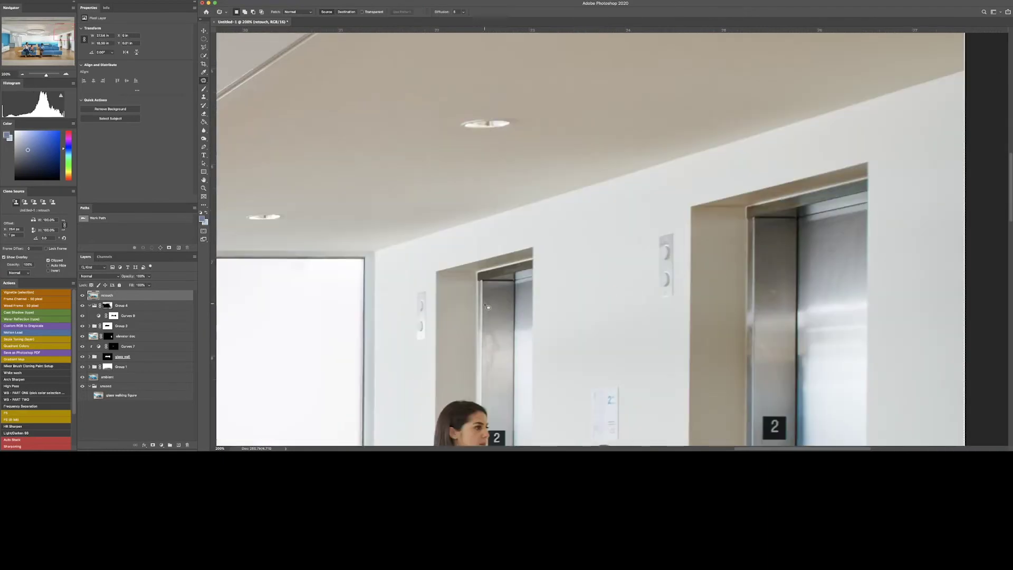
Patch the uneven area on the white wall panel directly beside the mural, and deselect
scroll(612, 190, down, 1)
drag(577, 381, 654, 200)
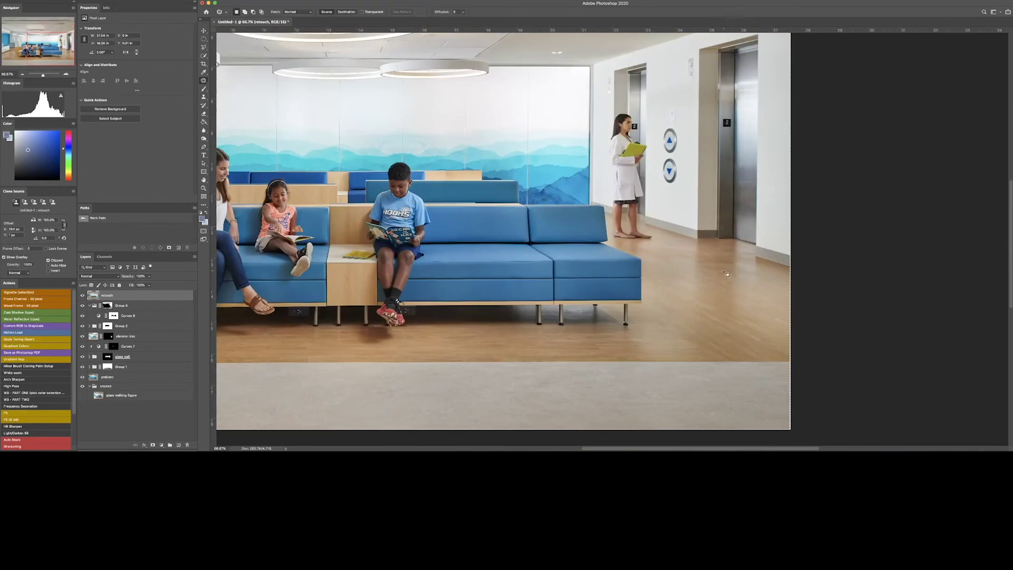
drag(356, 323, 549, 329)
drag(315, 196, 663, 226)
drag(469, 309, 471, 308)
drag(473, 325, 493, 224)
drag(475, 169, 542, 123)
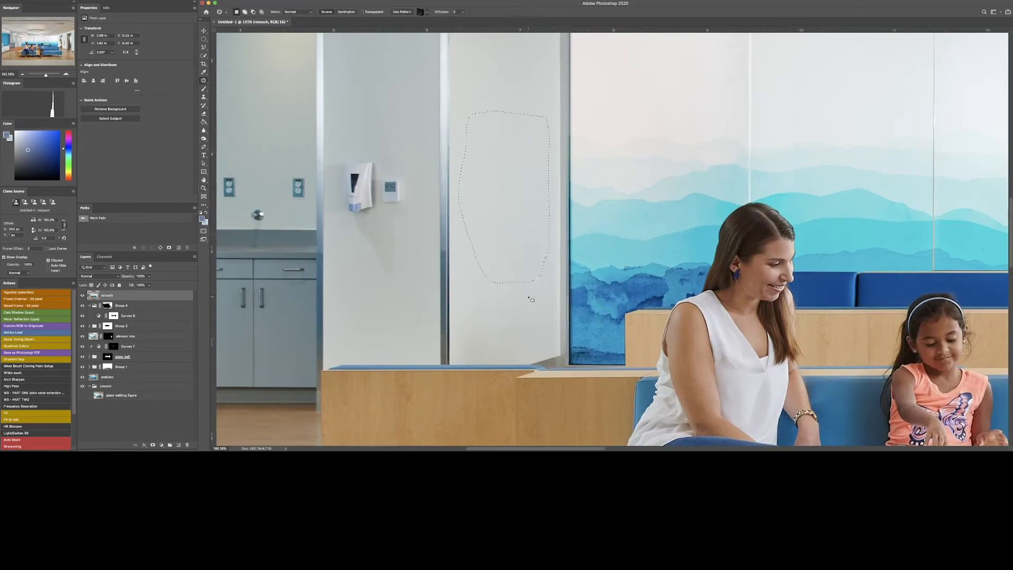
key(super+d)
Patch out the hand sanitizer dispenser, thermostat and their shadow from the wall panel, and compare before and after
drag(406, 131, 395, 305)
drag(377, 222, 377, 296)
key(super+d)
mouse_move(345, 284)
mouse_down()
mouse_move(506, 313)
mouse_move(619, 349)
mouse_up()
key(super+z)
key(super+z)
key(super+shift+z)
key(super+shift+z)
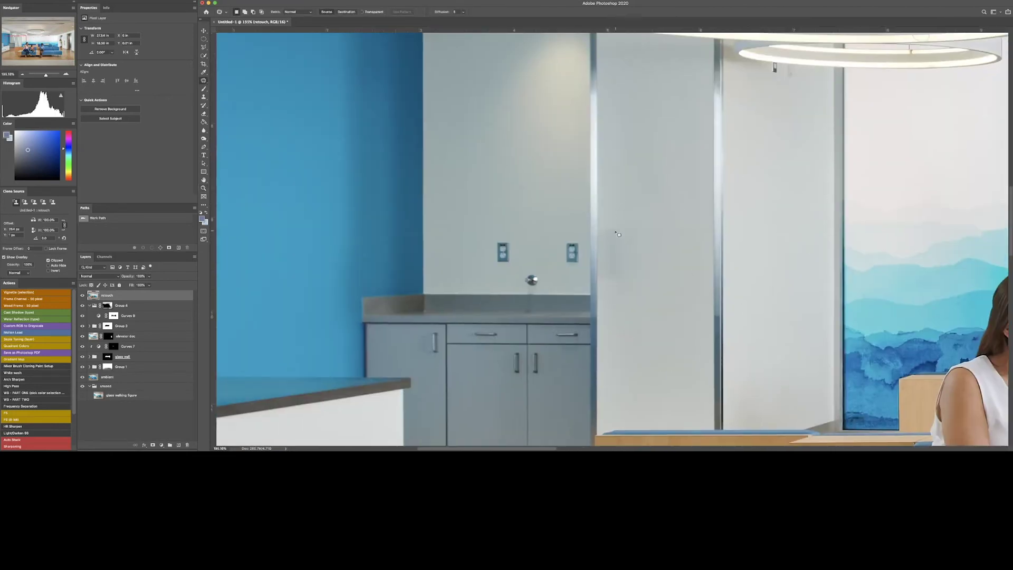
Clone over the uneven area on the panel between the metal posts and patch out the two outlets above the counter
key(l)
click(598, 179)
click(598, 330)
click(674, 312)
double_click(668, 190)
key(s)
alt+click(639, 278)
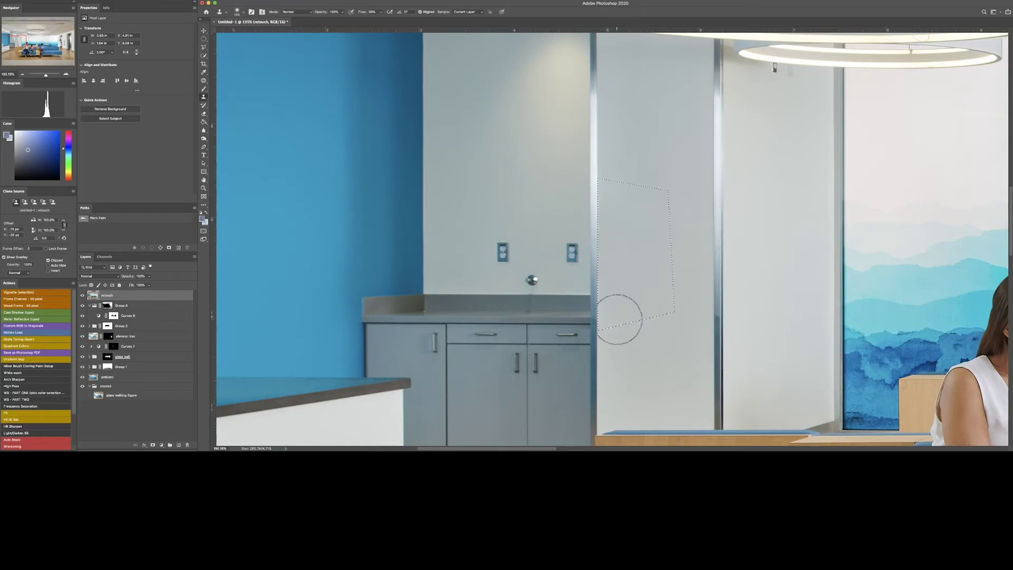
key(j)
drag(561, 230, 557, 232)
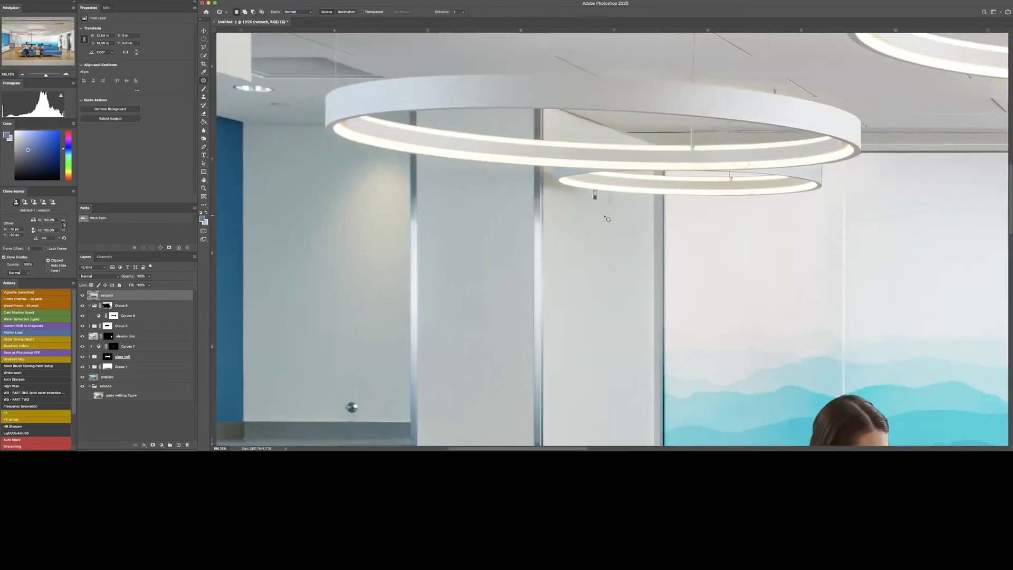
Clone over the flaws along the mural's lower edge behind the seated figures
key(s)
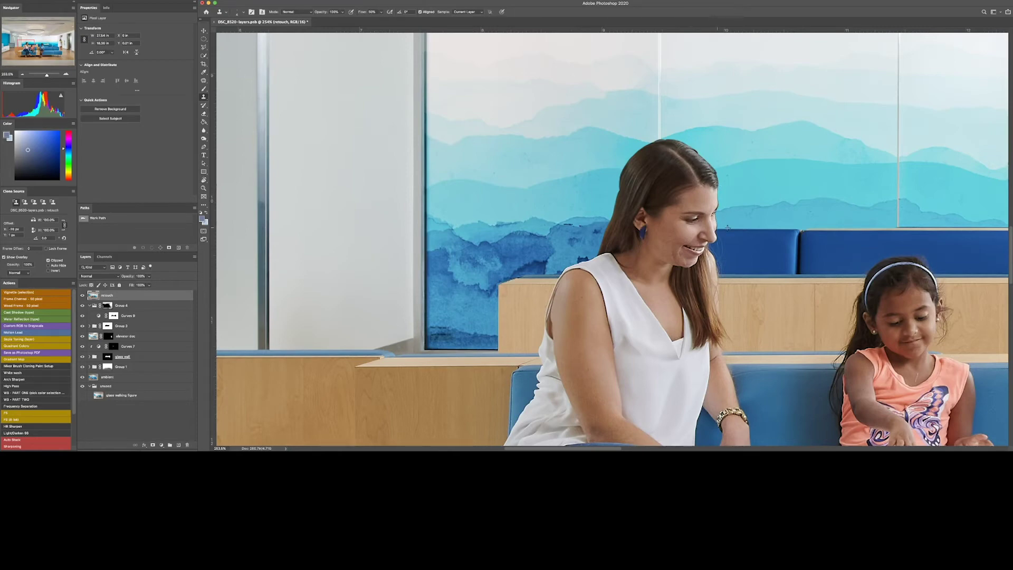
scroll(764, 169, right, 10)
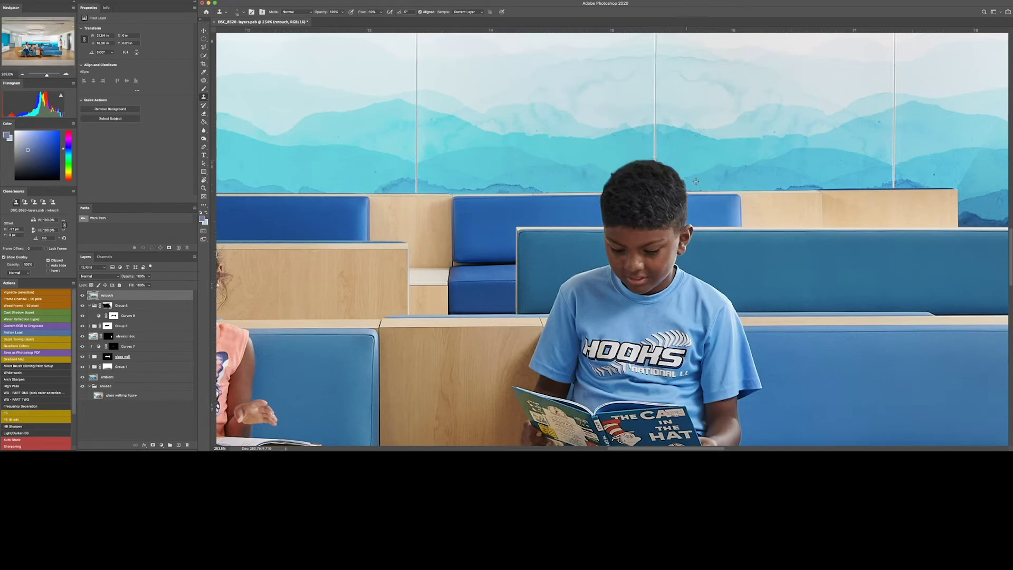
scroll(602, 165, left, 10)
scroll(522, 148, down, 3)
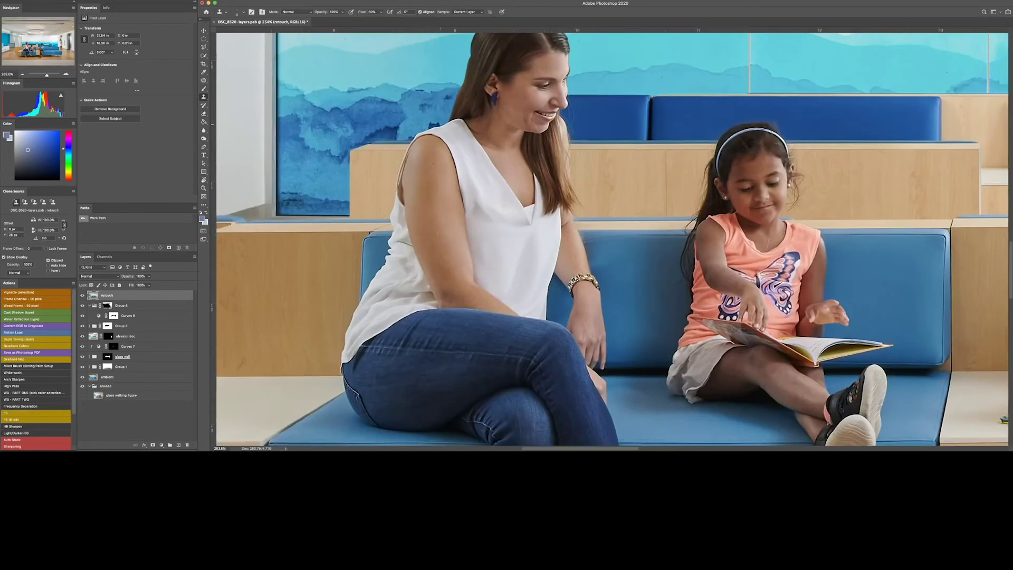
Clone out the small bright mark on the floor beside the foot of the wooden bench's leg
key(super+0)
key(z)
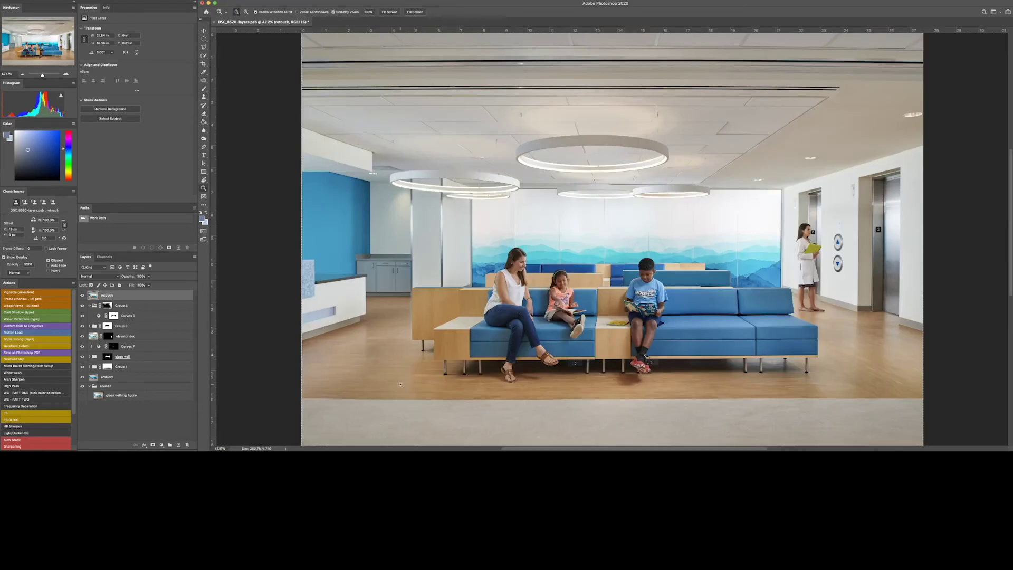
drag(420, 375, 496, 354)
key(j)
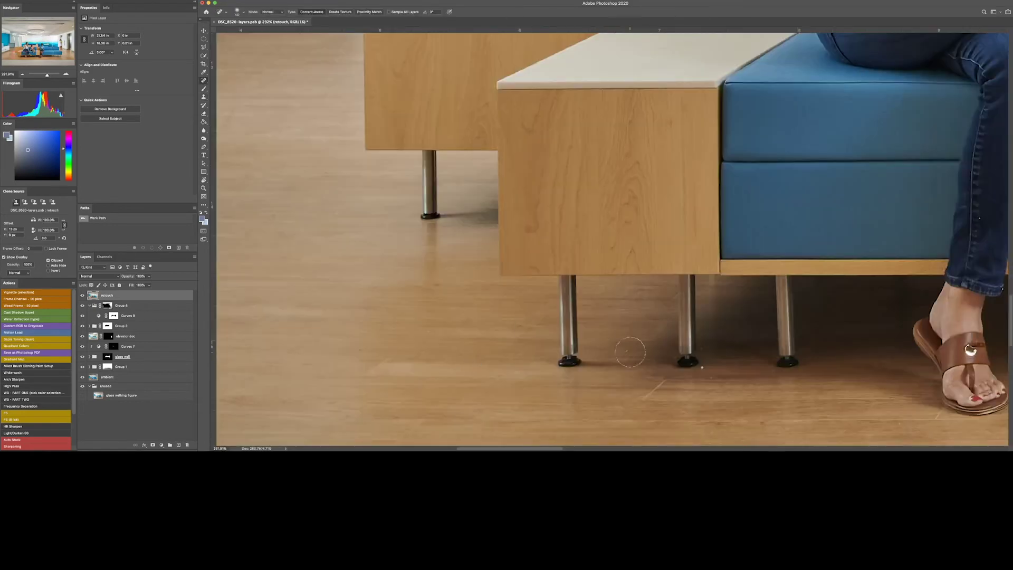
key(s)
alt+click(799, 366)
drag(701, 366, 454, 172)
Heal the small specks and marks on the wood floor and grey strip in front of the bench
key(j)
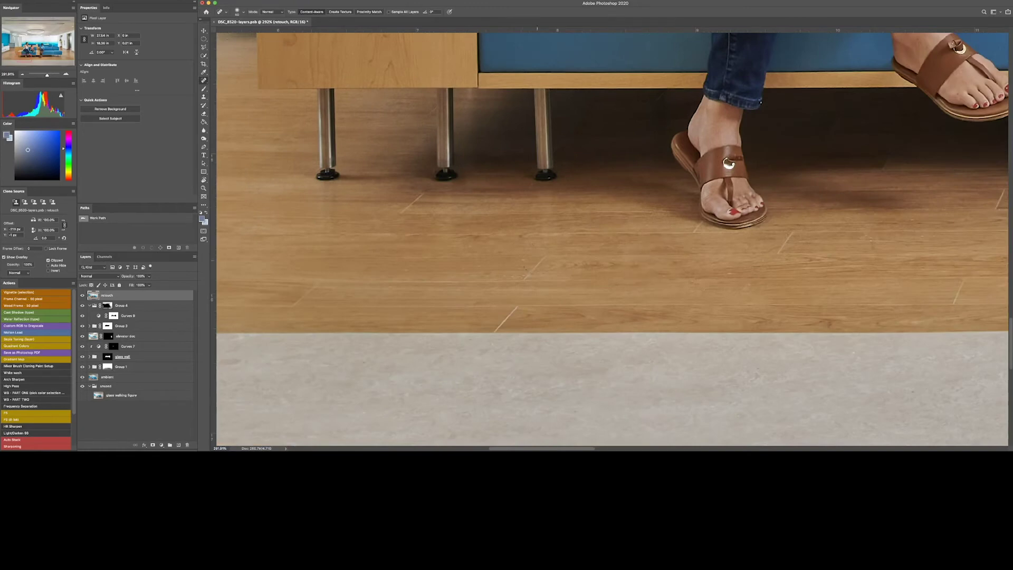
click(409, 268)
mouse_move(710, 281)
mouse_down()
mouse_move(732, 271)
mouse_move(361, 304)
mouse_up()
click(535, 243)
scroll(535, 243, right, 15)
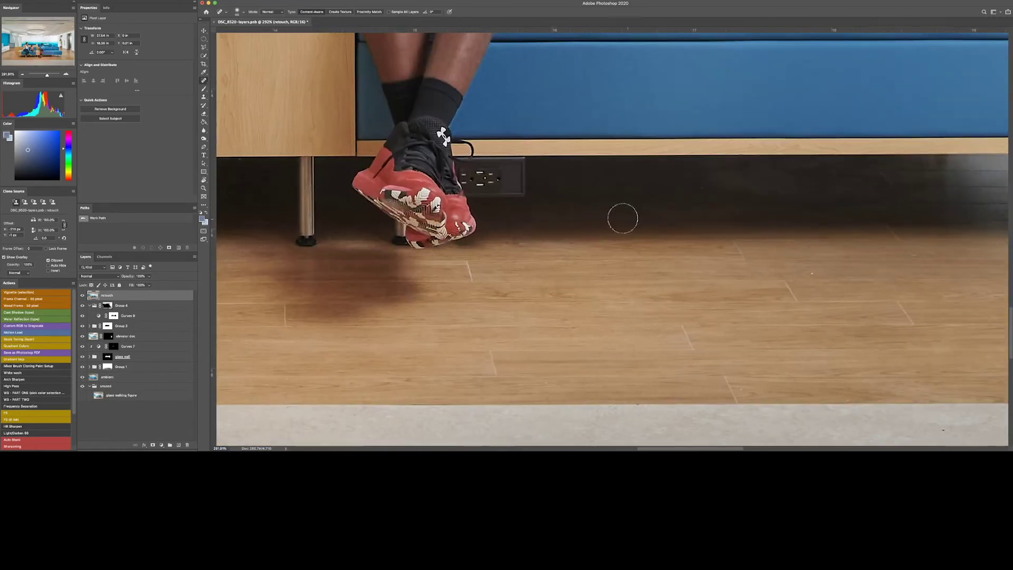
drag(926, 240, 913, 262)
scroll(944, 317, down, 5)
scroll(844, 295, right, 20)
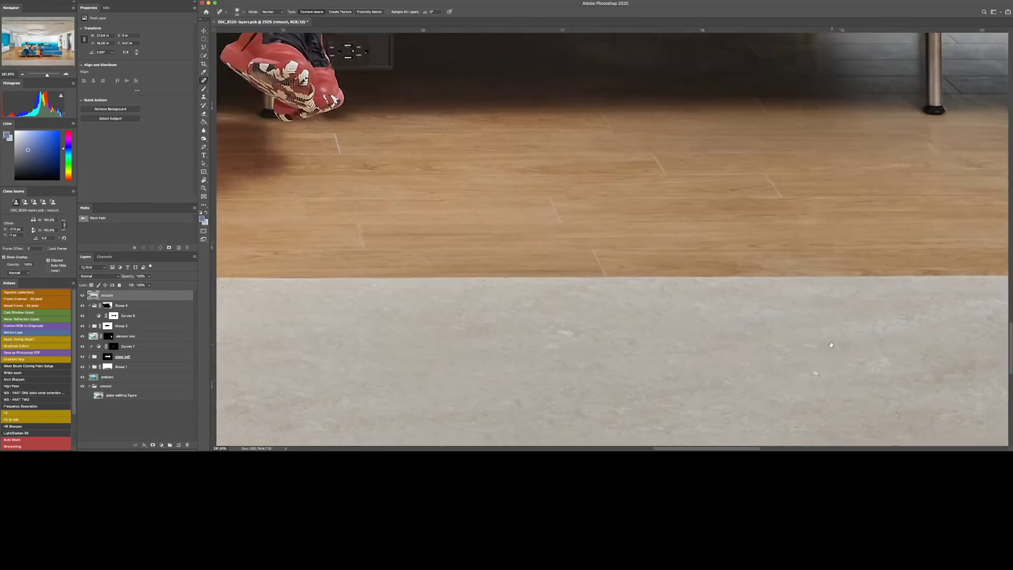
scroll(548, 295, right, 6)
scroll(548, 295, up, 2)
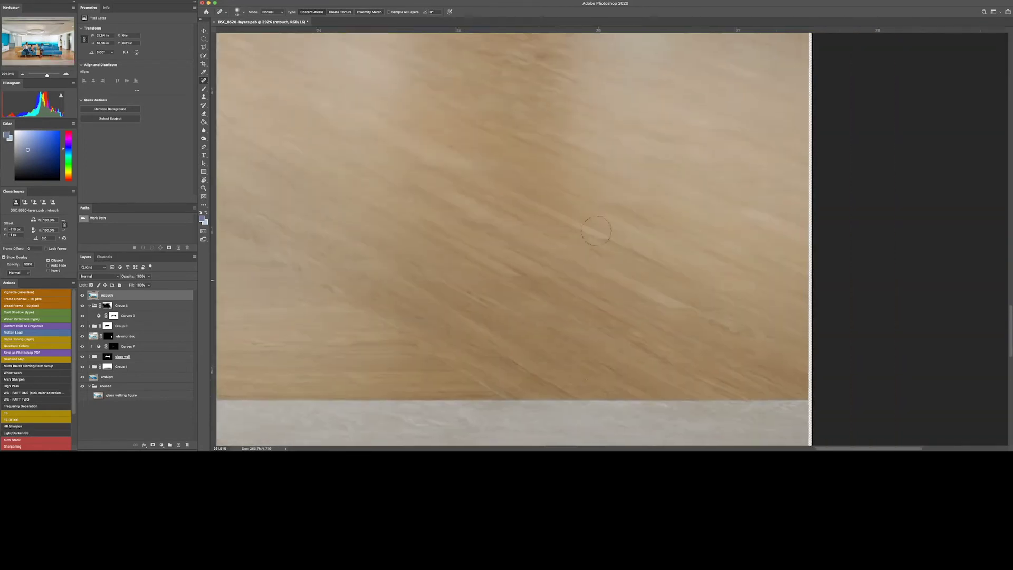
Heal the spots on the grey floor strip along the image's lower edge toward the reception-desk side
scroll(628, 232, left, 20)
scroll(627, 232, down, 7)
drag(583, 240, 607, 245)
scroll(588, 169, up, 2)
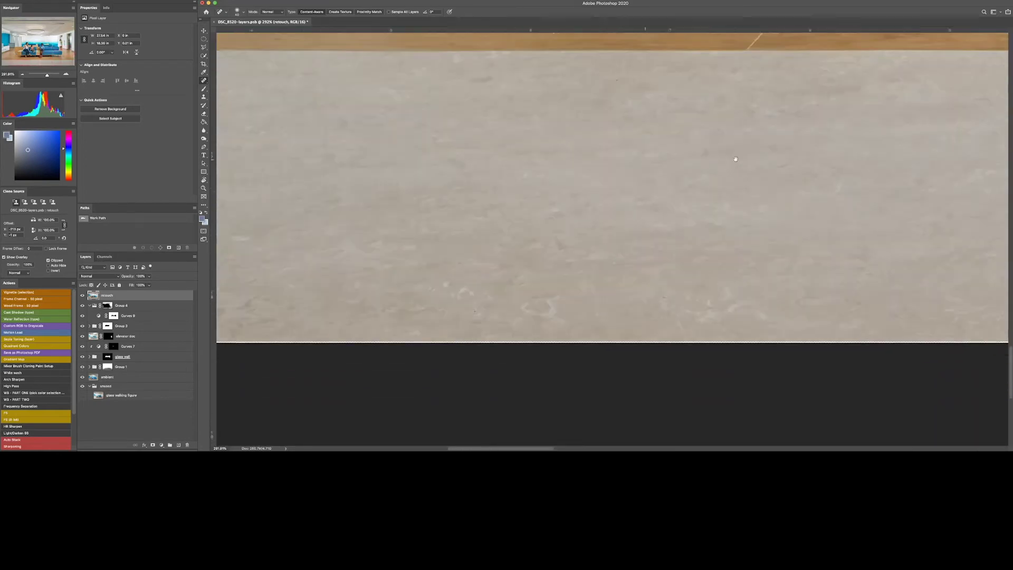
drag(506, 240, 541, 254)
scroll(754, 319, left, 10)
drag(865, 150, 918, 158)
click(724, 46)
drag(530, 119, 492, 155)
drag(536, 232, 506, 364)
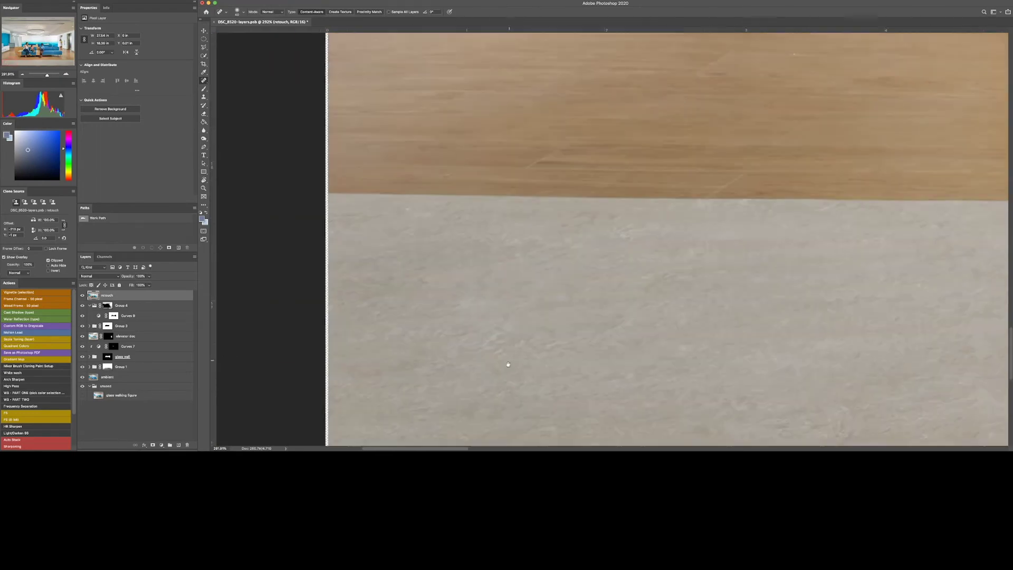
Heal the remaining marks on the wood floor between the reception desk and the wooden bench
drag(797, 48, 725, 274)
click(724, 275)
drag(519, 402, 506, 404)
scroll(506, 403, right, 5)
scroll(507, 403, up, 3)
click(715, 248)
click(635, 258)
click(731, 388)
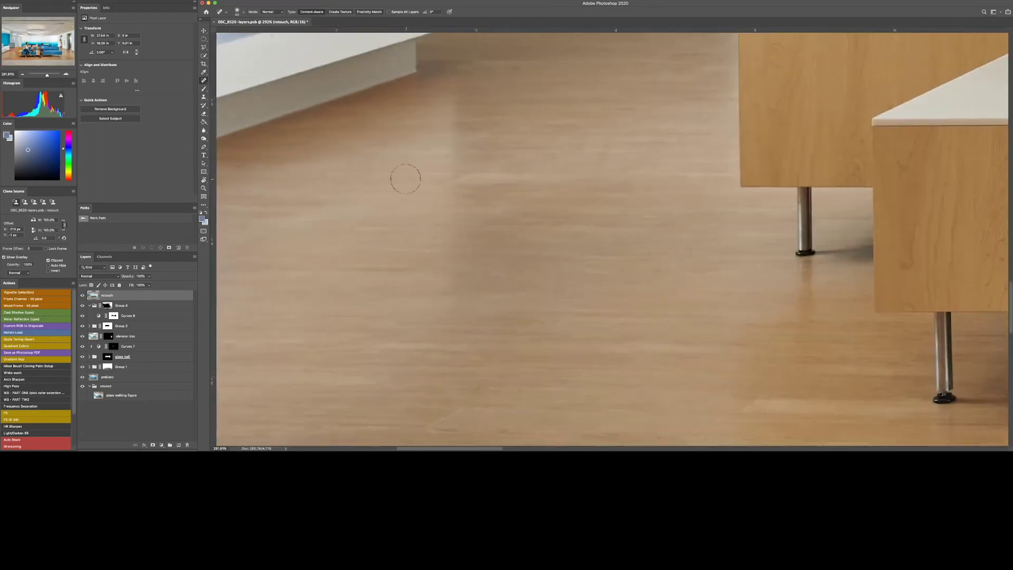
Clone out the dark specks on the glowing rims of the hanging ring lights in front of the mural
scroll(713, 225, up, 15)
key(super+0)
drag(488, 176, 544, 170)
key(s)
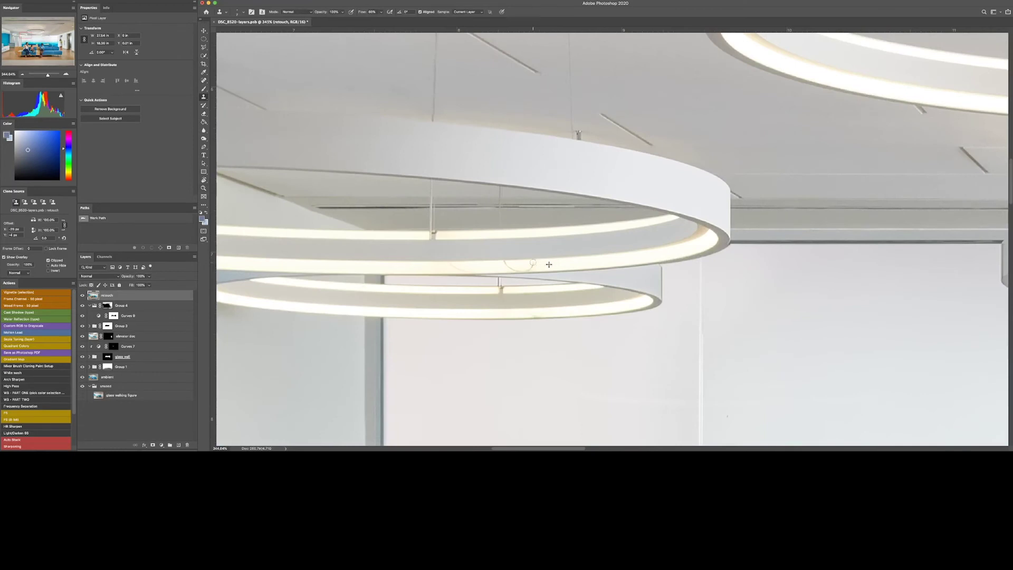
alt+click(557, 262)
scroll(533, 312, right, 15)
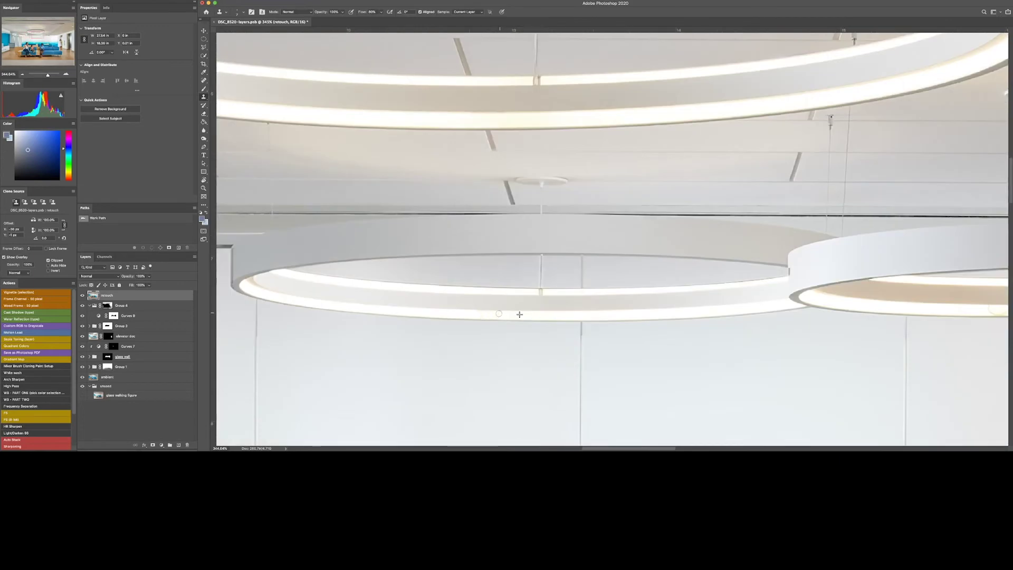
scroll(631, 261, right, 8)
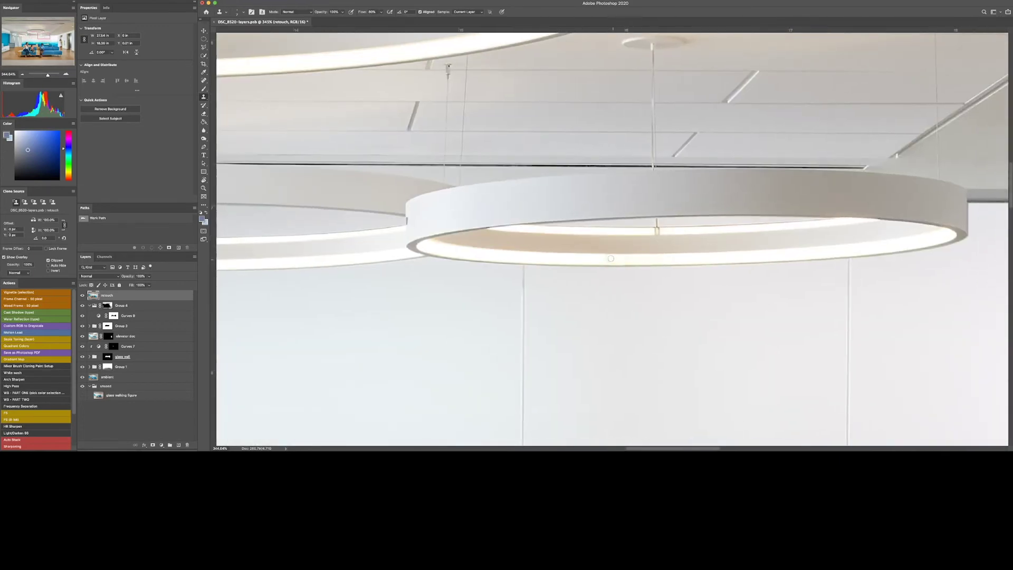
click(608, 261)
click(720, 243)
scroll(719, 243, right, 14)
scroll(719, 243, up, 3)
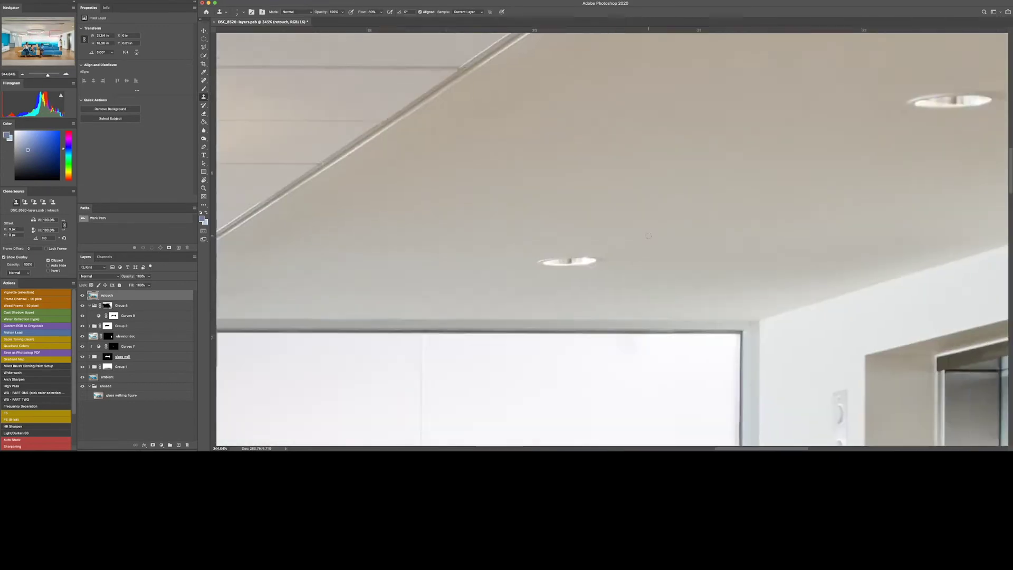
Select the neutral tones with Color Range, sampling the ceiling and adding the white desk and nearby wall areas
key(super+minus)
key(super+minus)
key(super+minus)
key(super+minus)
key(super+minus)
key(super+minus)
click(327, 0)
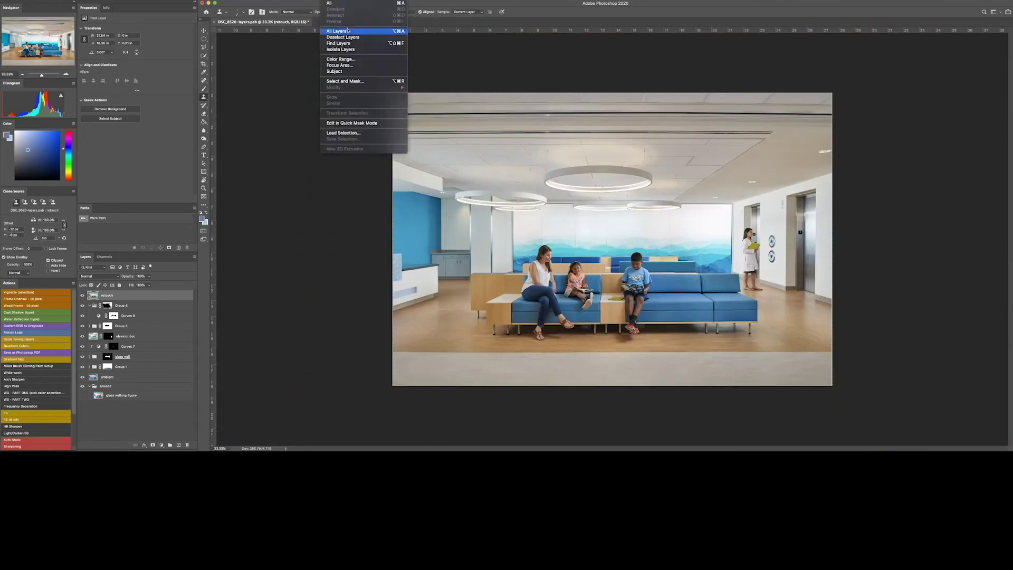
click(348, 58)
click(611, 161)
click(613, 171)
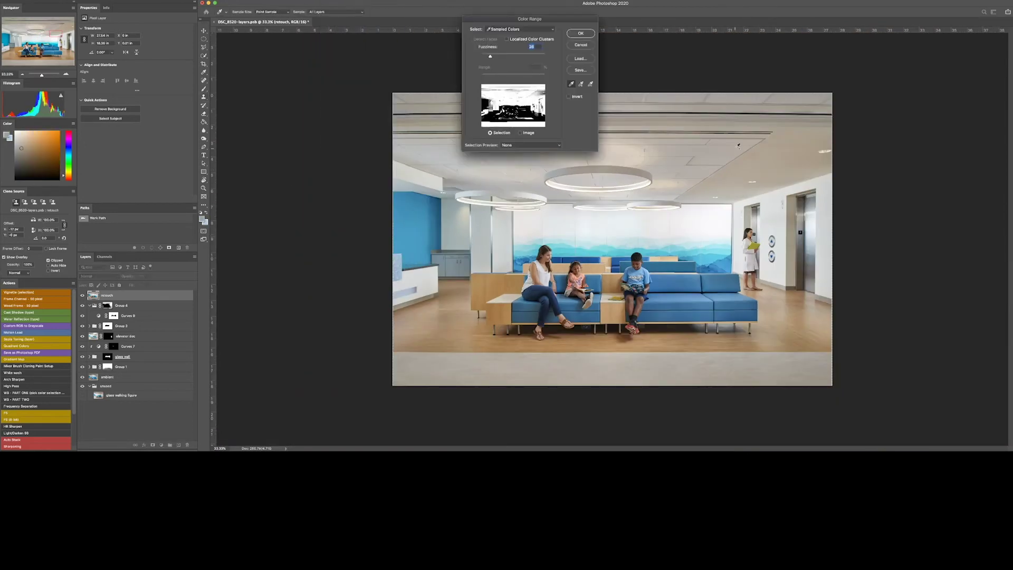
shift+click(428, 273)
shift+click(441, 255)
key(Return)
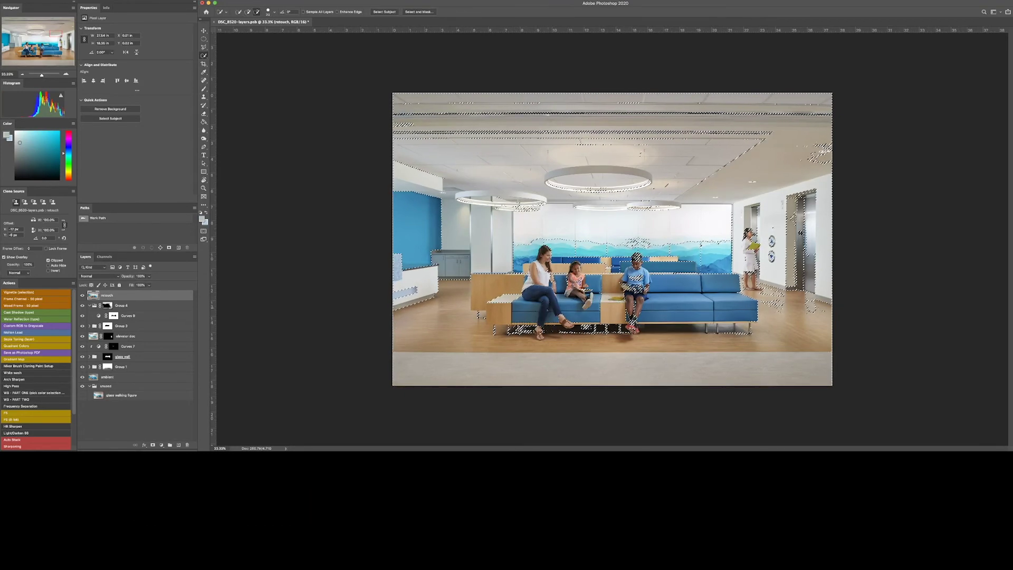
Refine the selection by removing the wood floor and benches and adding the elevator doors and missed ceiling areas
alt+drag(509, 331, 612, 332)
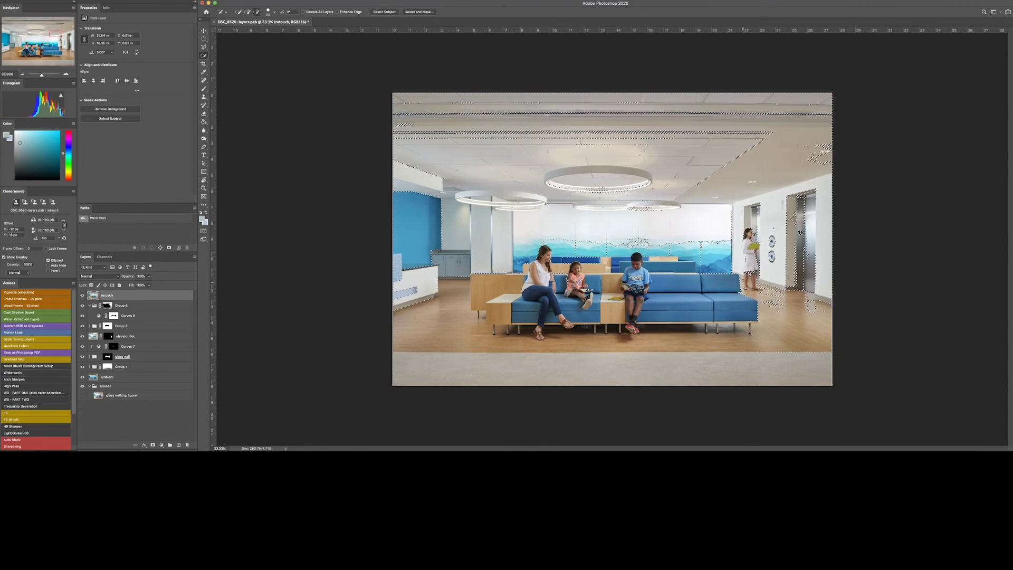
drag(792, 211, 803, 269)
drag(812, 150, 830, 160)
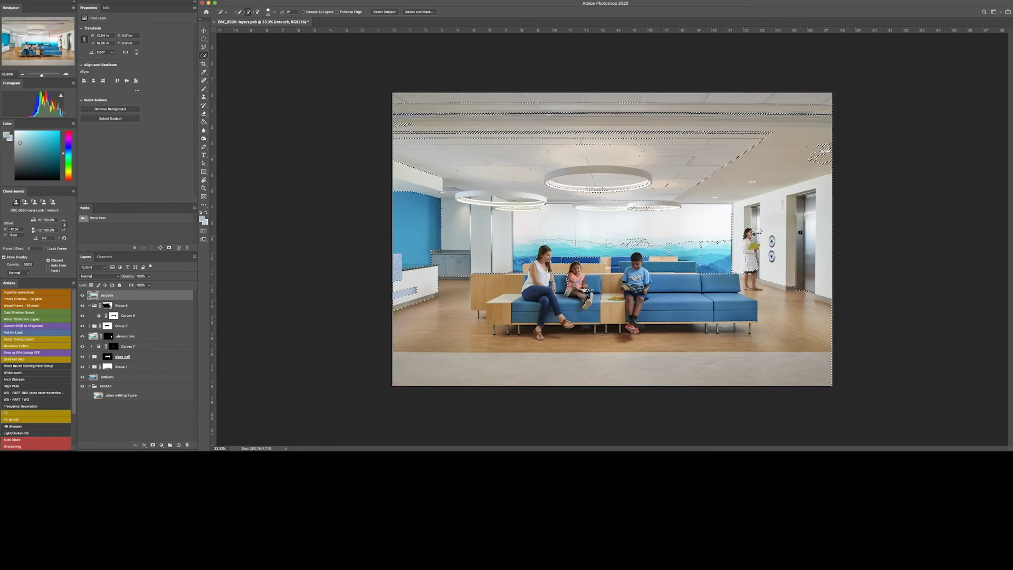
key(l)
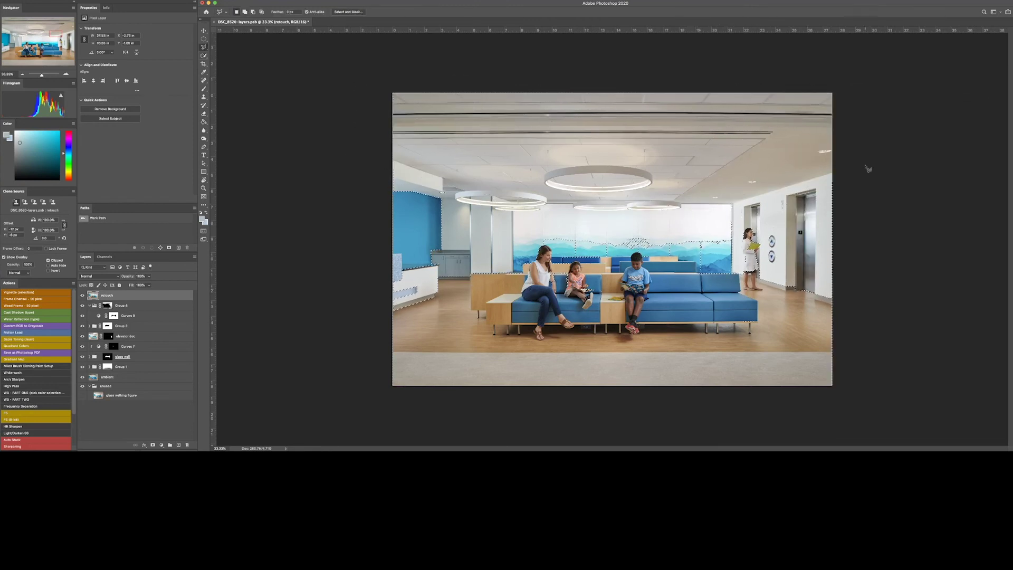
key(alt)
key(w)
Subtract the glass wall mask from the selection, then use it for a strongly desaturating Hue/Saturation adjustment above the retouch layer
right_click(107, 356)
click(126, 388)
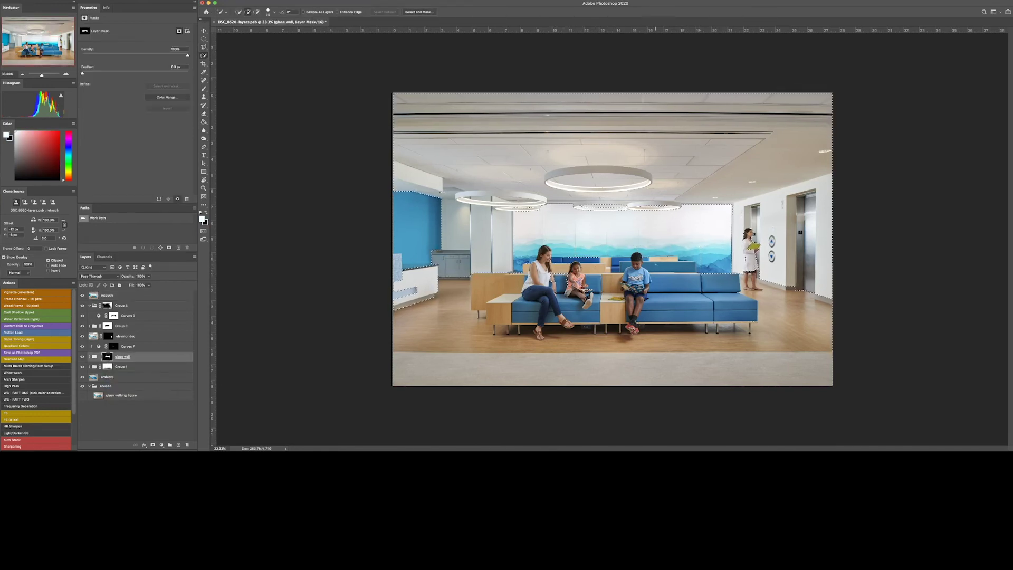
click(161, 445)
click(164, 403)
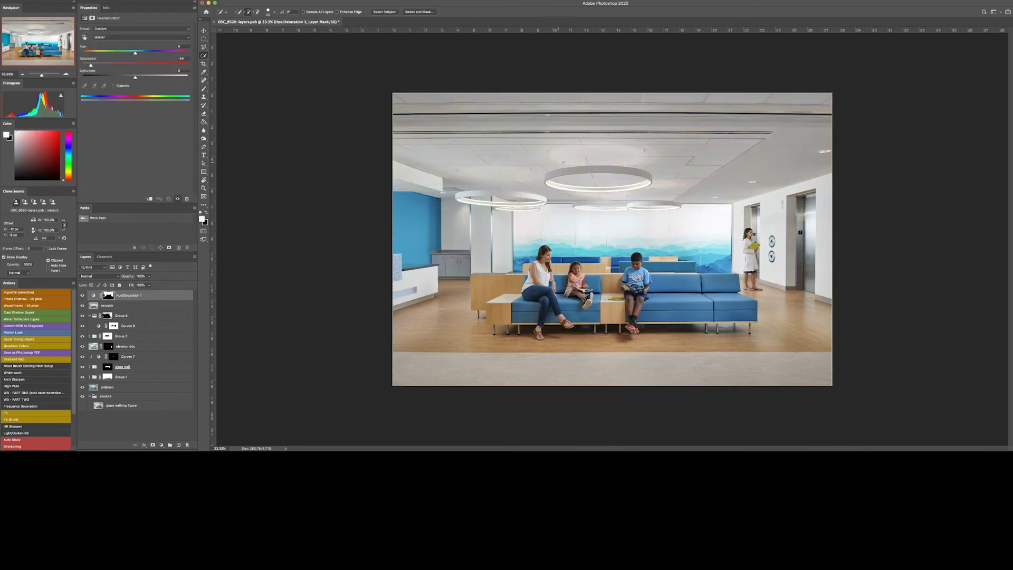
click(83, 295)
click(82, 296)
Trace a curved Pen path along both edges of the uppermost ceiling trim strip across the full image width
key(p)
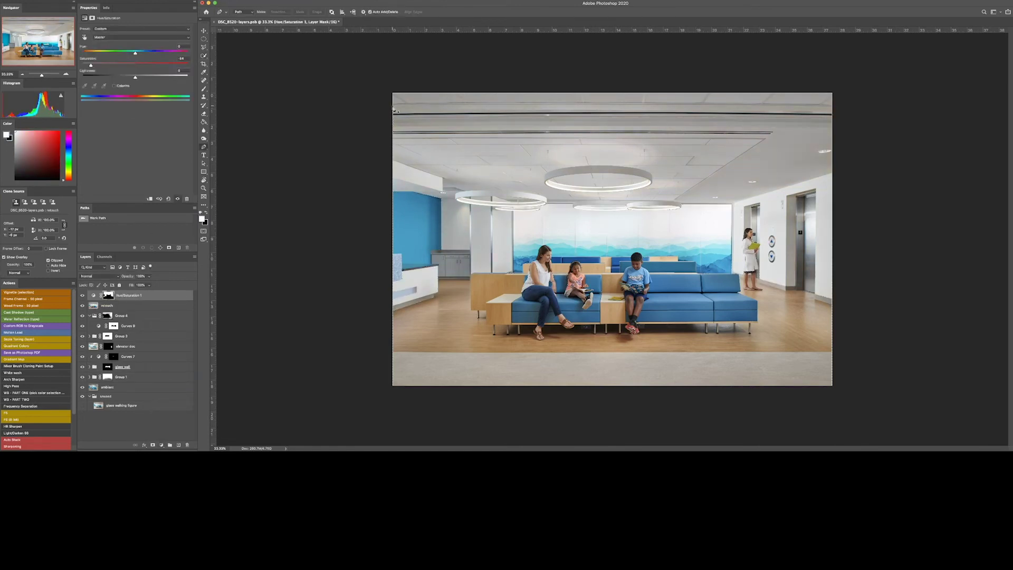
click(392, 104)
click(621, 104)
drag(501, 104, 502, 103)
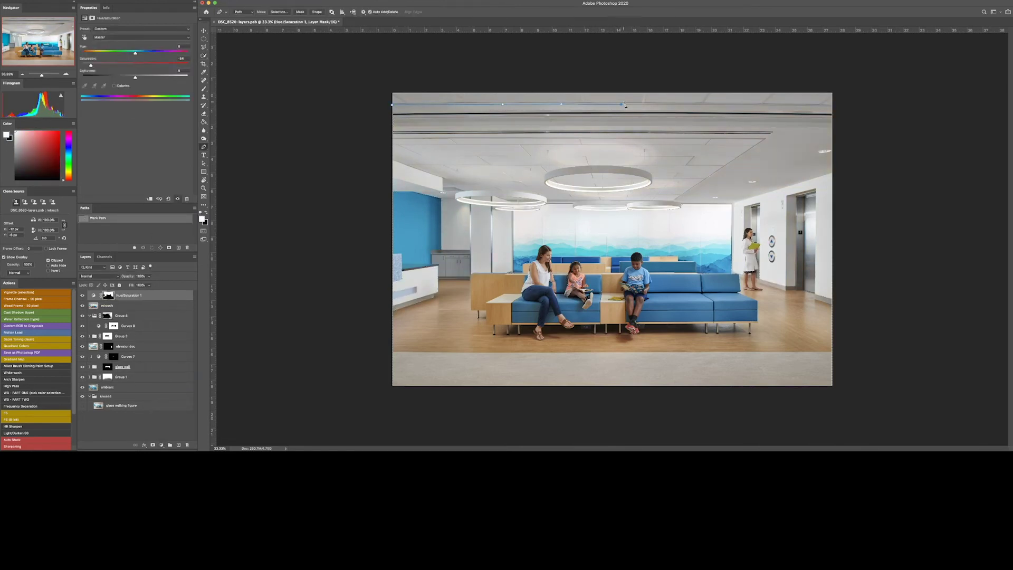
click(835, 106)
click(391, 112)
drag(592, 112, 592, 110)
Extend the path around the next ceiling trim edges past the image border, and hide the Hue/Saturation layer
key(super+plus)
key(super+plus)
drag(398, 115, 561, 242)
drag(326, 114, 331, 110)
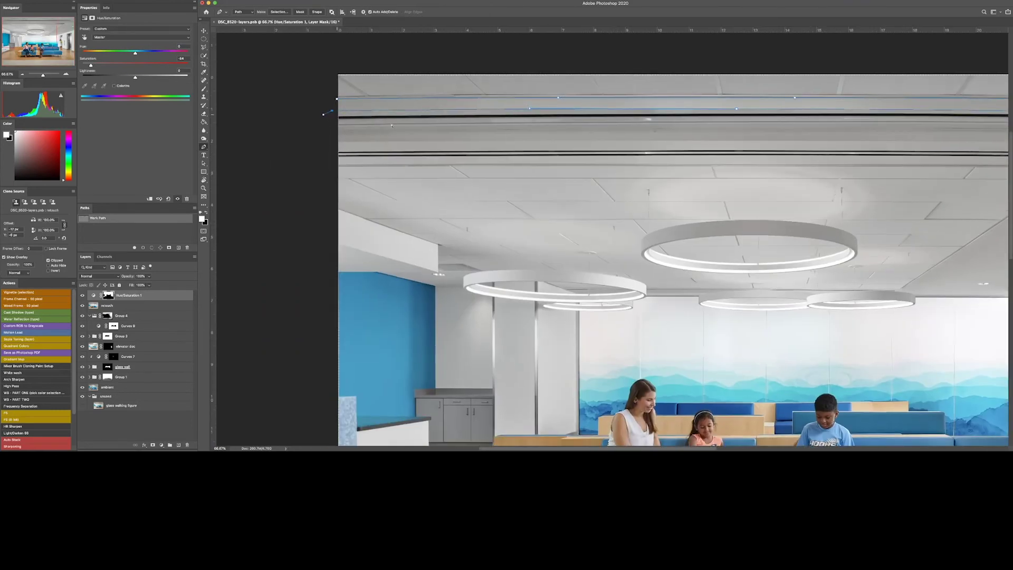
drag(781, 174, 332, 172)
drag(264, 133, 874, 187)
key(super+comma)
Continue the path past the image border beside the elevators and down to the wall's baseboard
drag(488, 179, 261, 197)
drag(587, 213, 355, 172)
click(276, 187)
click(879, 175)
click(913, 266)
drag(869, 281, 778, 170)
scroll(778, 172, down, 4)
scroll(750, 336, right, 1)
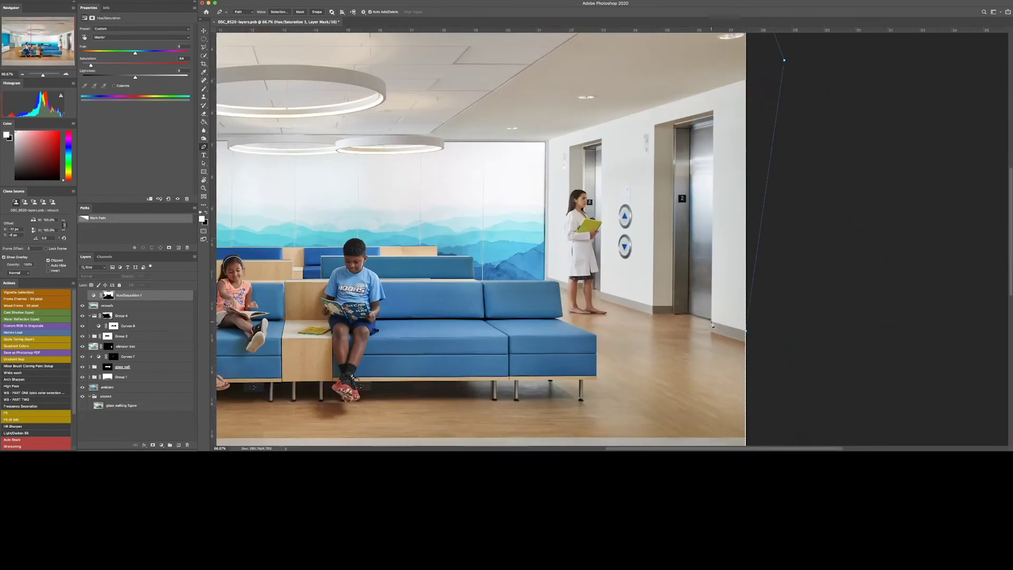
Trace the path around the white elevator walls, both door openings and the standing woman, up to the mural's corner
click(714, 115)
click(673, 125)
click(672, 305)
click(601, 141)
click(583, 146)
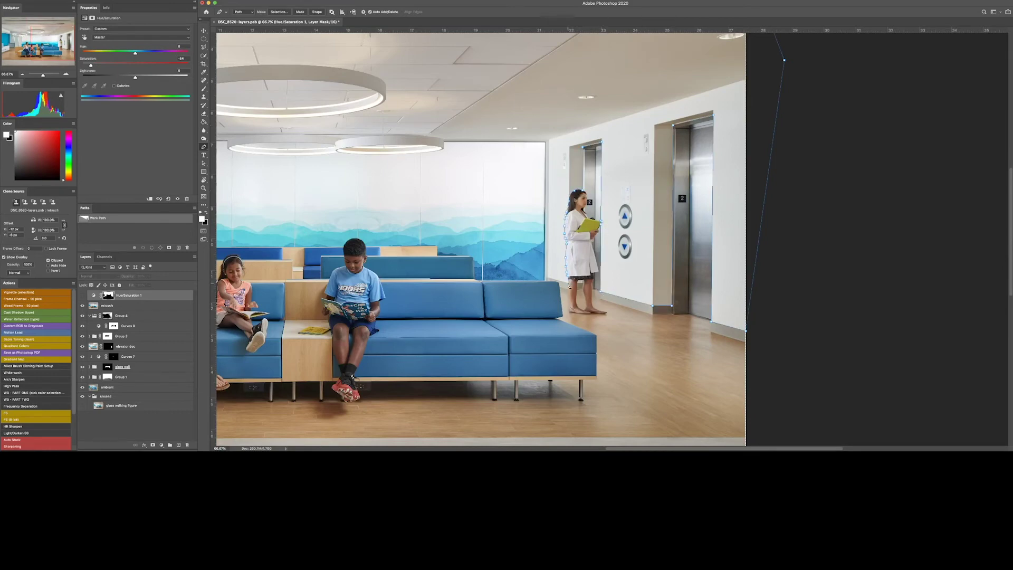
click(548, 140)
Trace the path along the mural's top edge and ring lights, then around the ceiling panels' outer corner to the opposite image border
scroll(348, 141, left, 5)
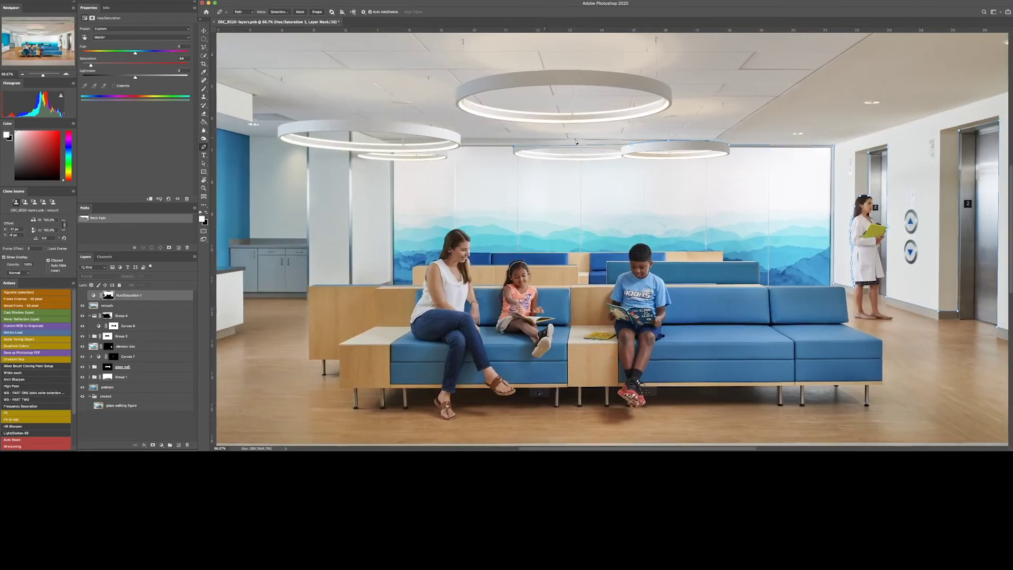
click(573, 141)
click(461, 146)
click(461, 138)
click(728, 135)
scroll(871, 41, up, 4)
click(883, 142)
scroll(686, 137, left, 6)
click(491, 129)
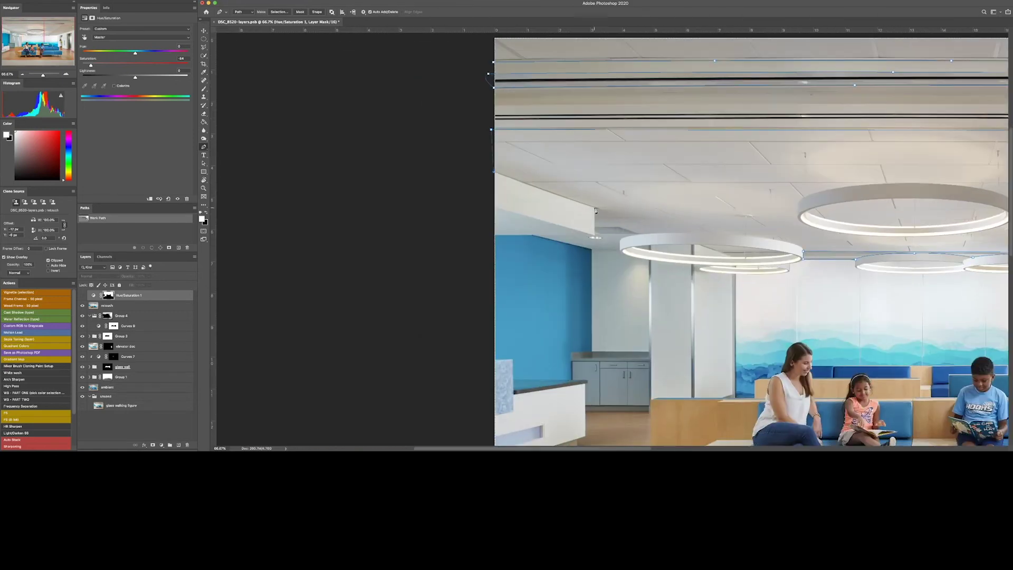
Finish the ceiling path past the image border, and trace around the white wall and columns between the cabinets and the mural
click(494, 236)
scroll(674, 264, right, 5)
scroll(674, 263, down, 1)
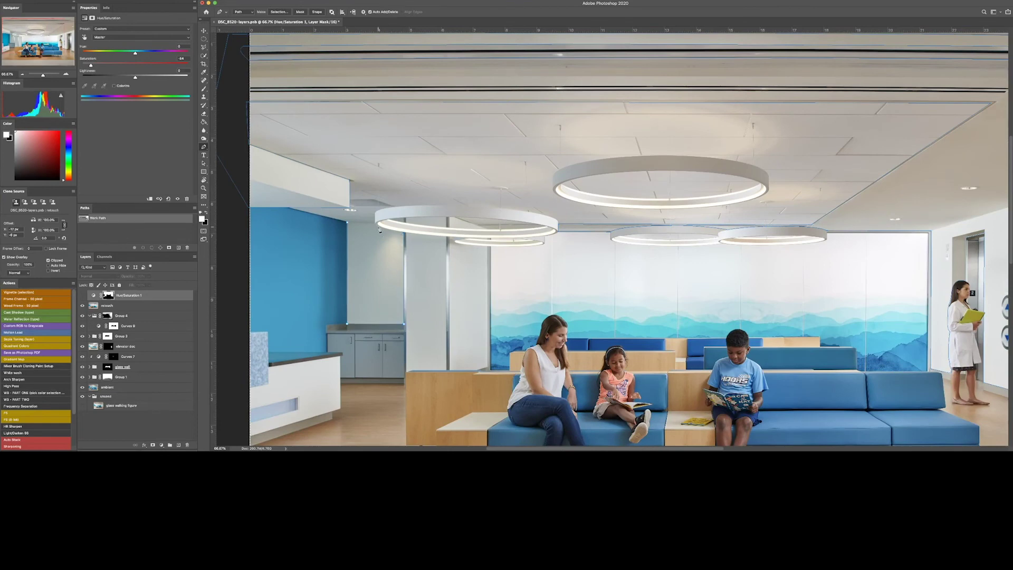
click(348, 223)
click(448, 373)
click(406, 232)
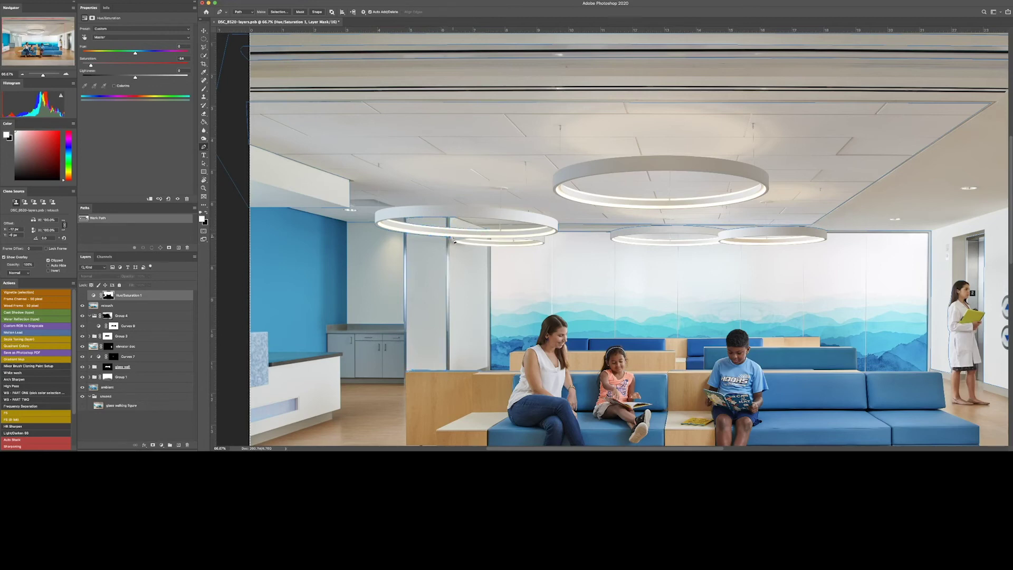
click(489, 250)
click(451, 369)
Outline both round elevator direction signs on the white wall, and load the finished path as a selection
scroll(487, 230, right, 5)
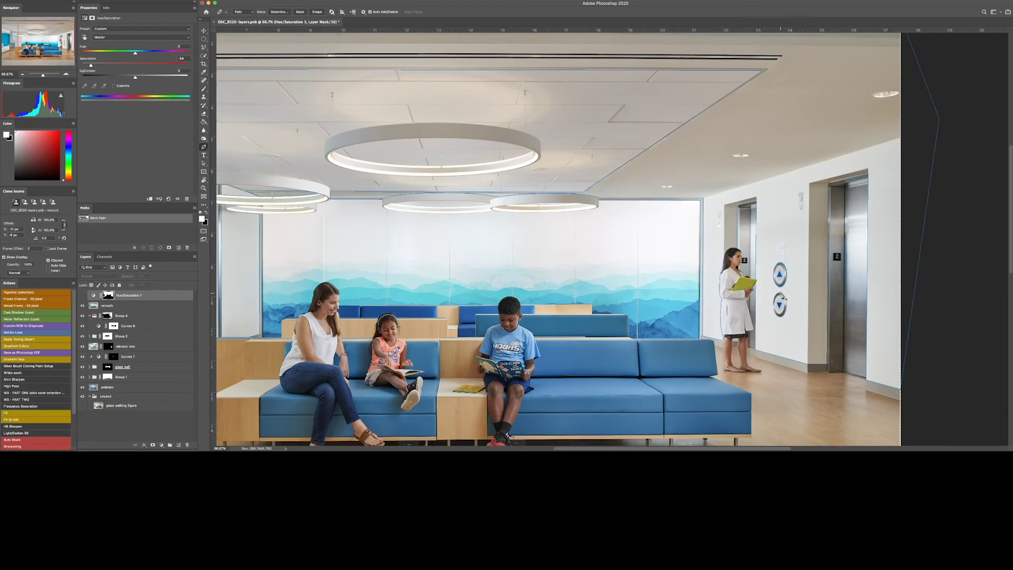
drag(780, 293, 787, 293)
drag(781, 318, 772, 317)
key(super+Return)
Sample the color of the ceiling near the elevators and add a Solid Color fill layer masked by the selection above the retouch layer
key(b)
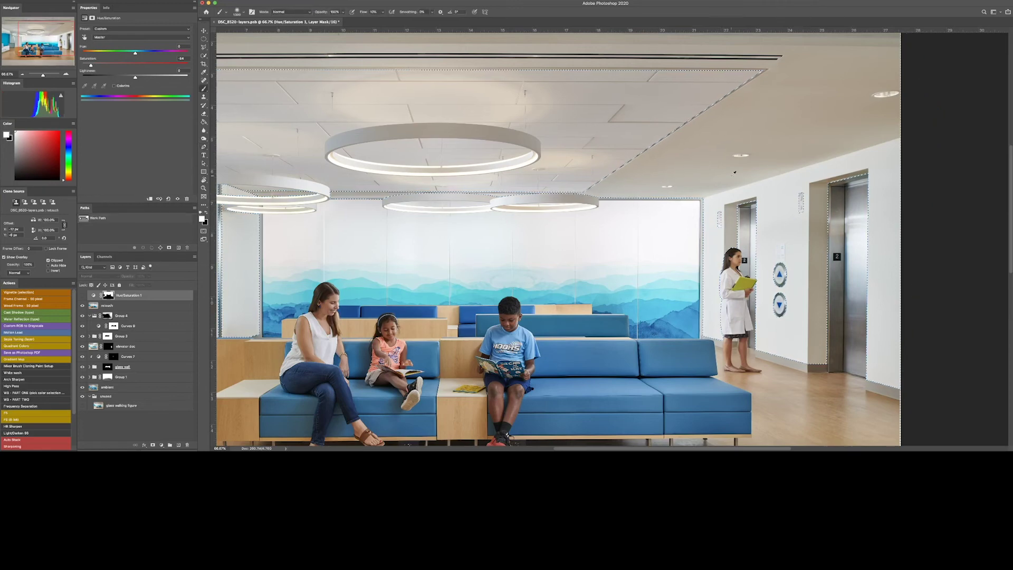
click(117, 306)
alt+click(739, 137)
click(161, 445)
click(164, 323)
key(Return)
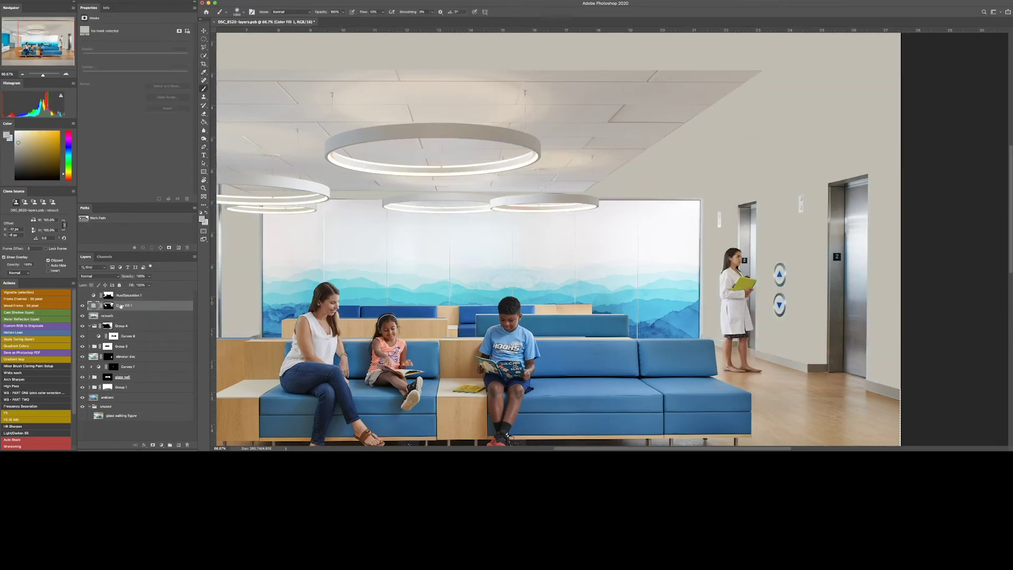
Move the color fill above the Hue/Saturation layer, set its blend mode to Color, and show the Hue/Saturation layer
drag(120, 306, 120, 291)
click(99, 276)
click(89, 417)
click(82, 305)
Patch the white wall just above the elevator direction signs on the retouch layer
key(j)
click(107, 315)
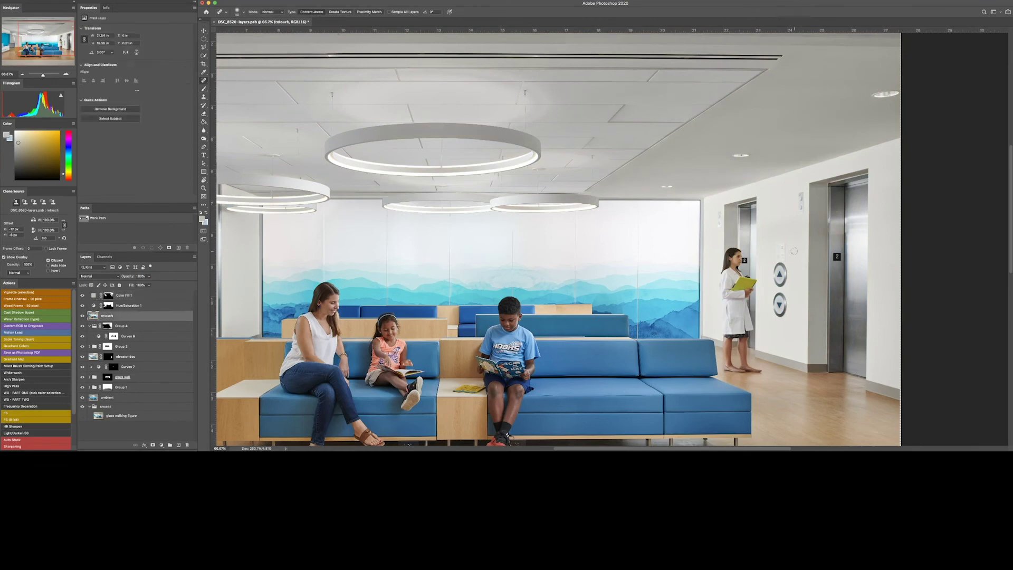
key(shift+j)
key(shift+j)
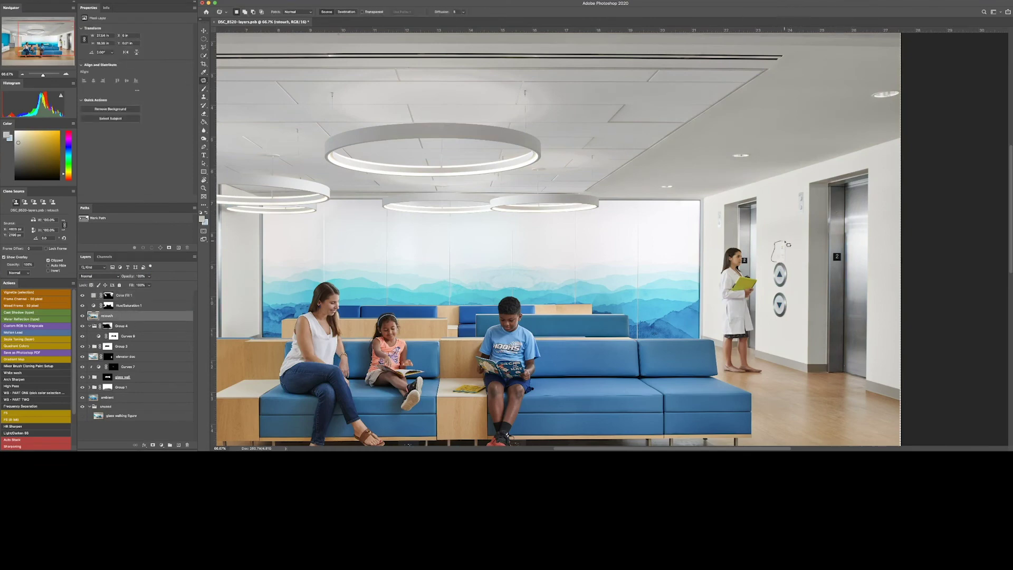
scroll(260, 199, down, 2)
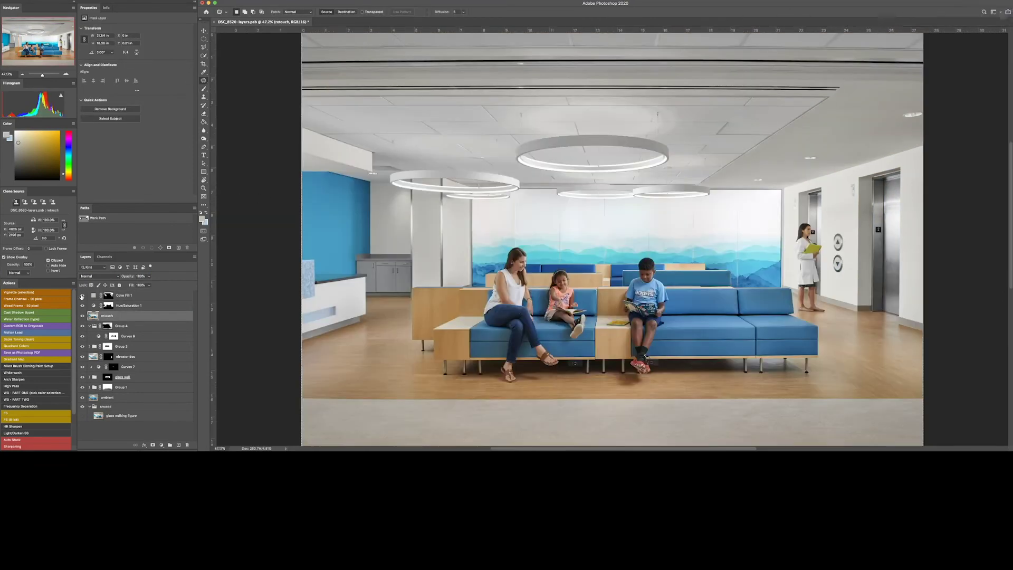
Check the Color Fill layer's opacity and solid color against the whole image
key(z)
mouse_move(333, 315)
mouse_down()
mouse_move(361, 297)
mouse_move(330, 311)
mouse_up()
click(129, 295)
click(140, 276)
double_click(93, 295)
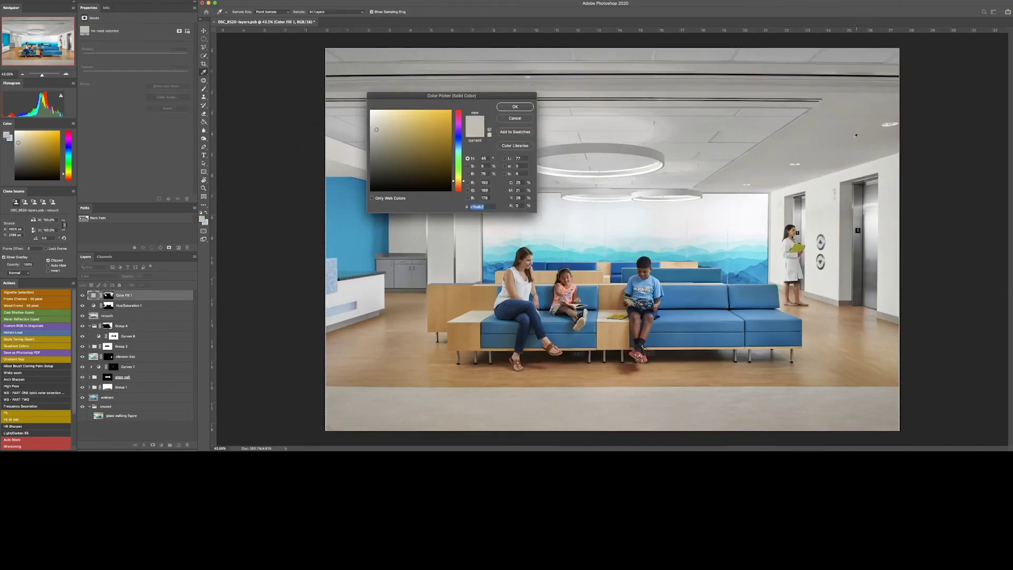
key(Return)
Add a Curves adjustment layer above the color fill, and shape its shadows and upper midtones with curve points
click(127, 305)
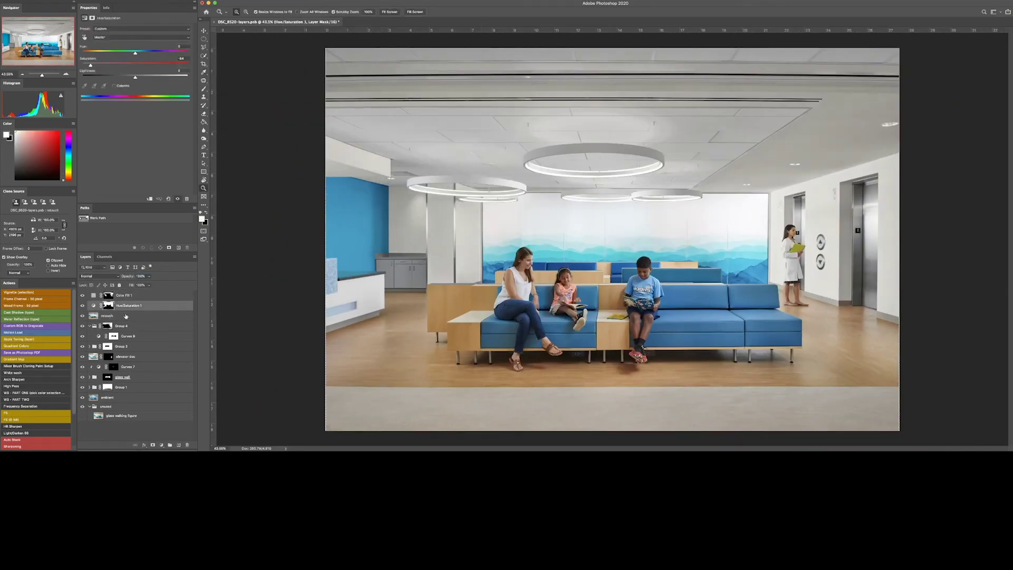
click(161, 445)
click(164, 344)
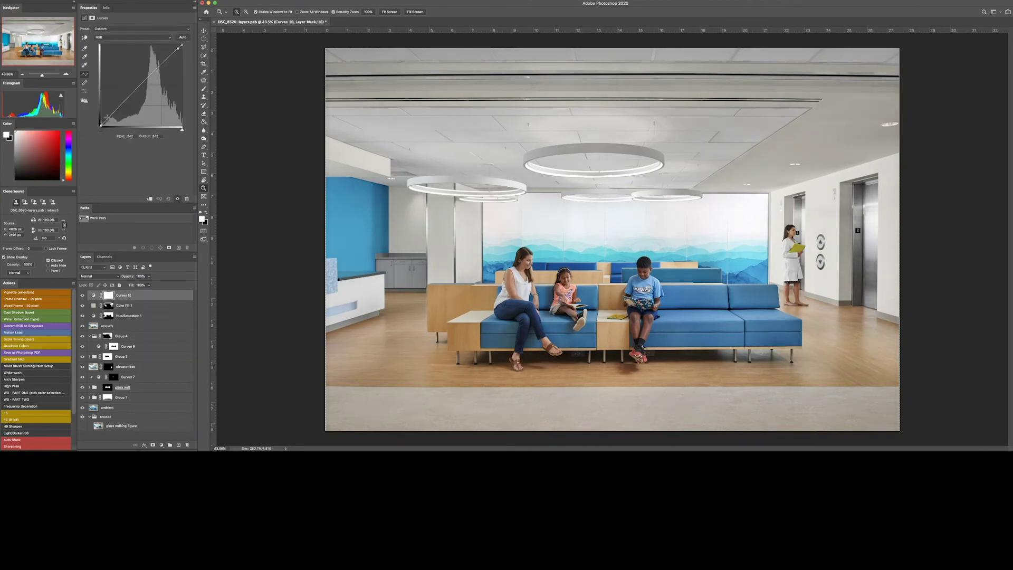
click(103, 124)
click(122, 104)
drag(148, 78, 148, 77)
Compare the edited image with the ambient layer shown alone
key(super+minus)
key(super+minus)
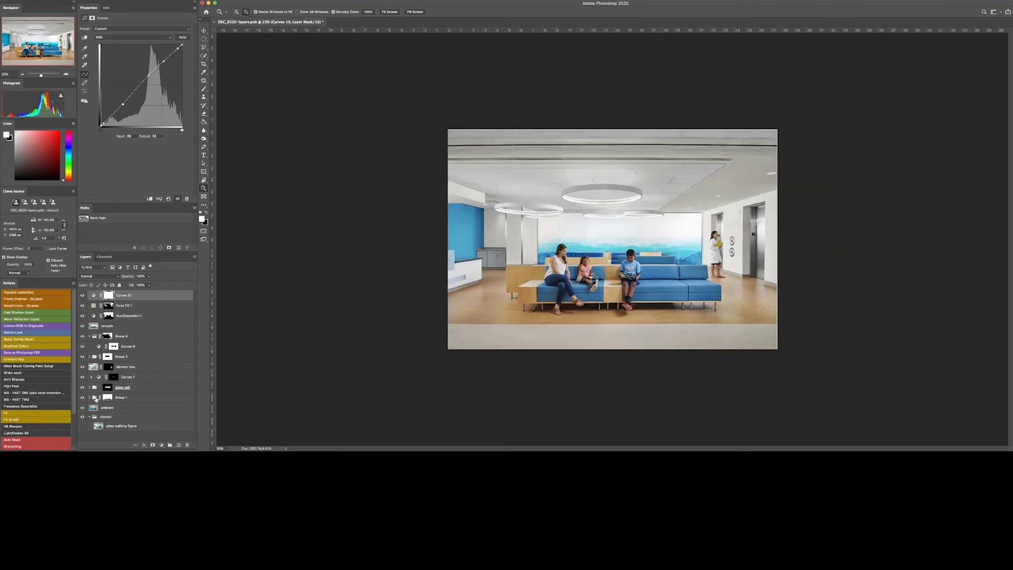
alt+click(82, 409)
alt+click(82, 409)
alt+click(83, 408)
alt+click(83, 408)
Load the existing Curves mask in the layer group as a selection, invert it to the mural, and refine the selection's edge on the retouch layer
click(114, 347)
key(ctrl+d)
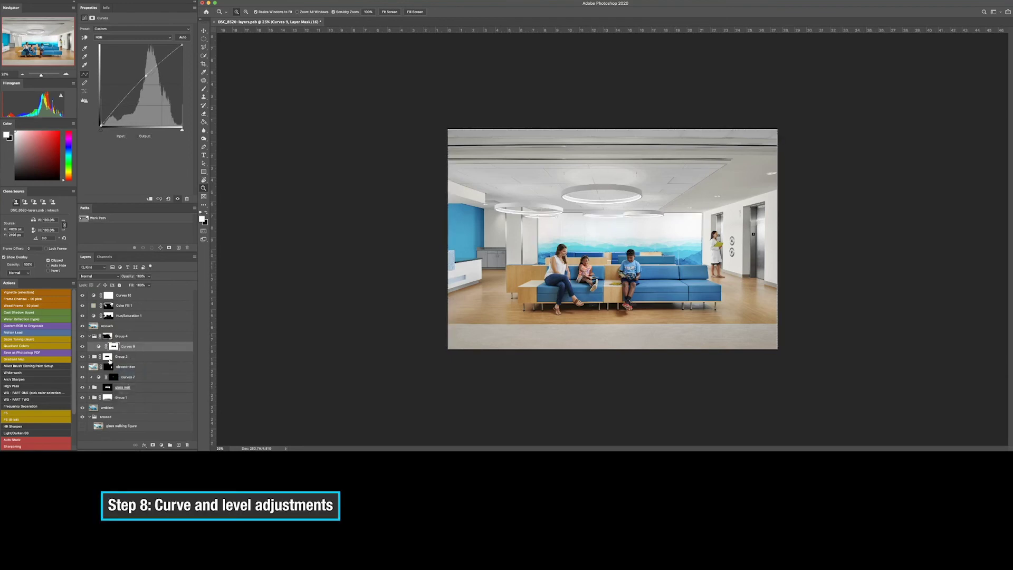
ctrl+click(110, 344)
click(107, 357)
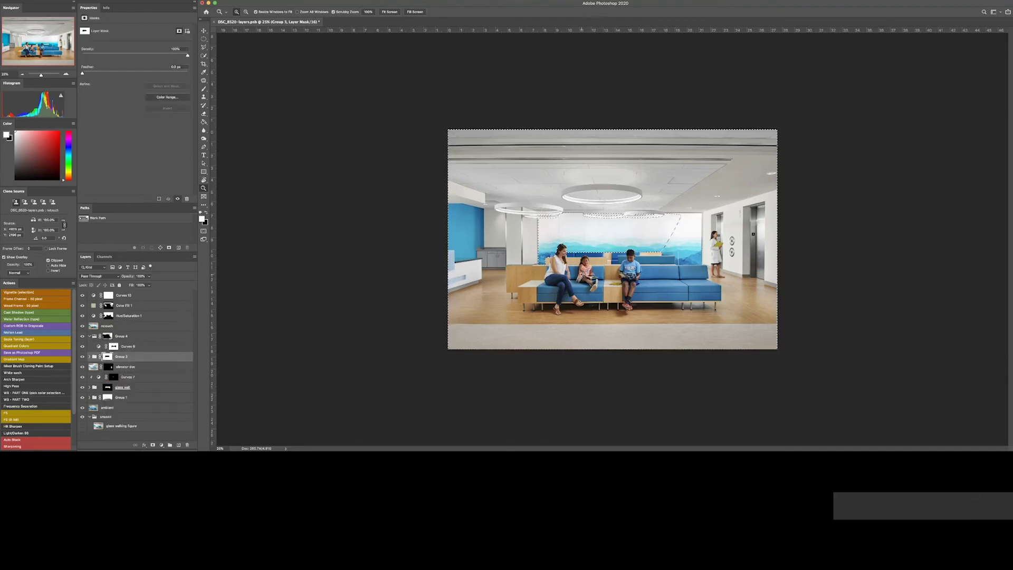
key(w)
click(107, 326)
click(280, 0)
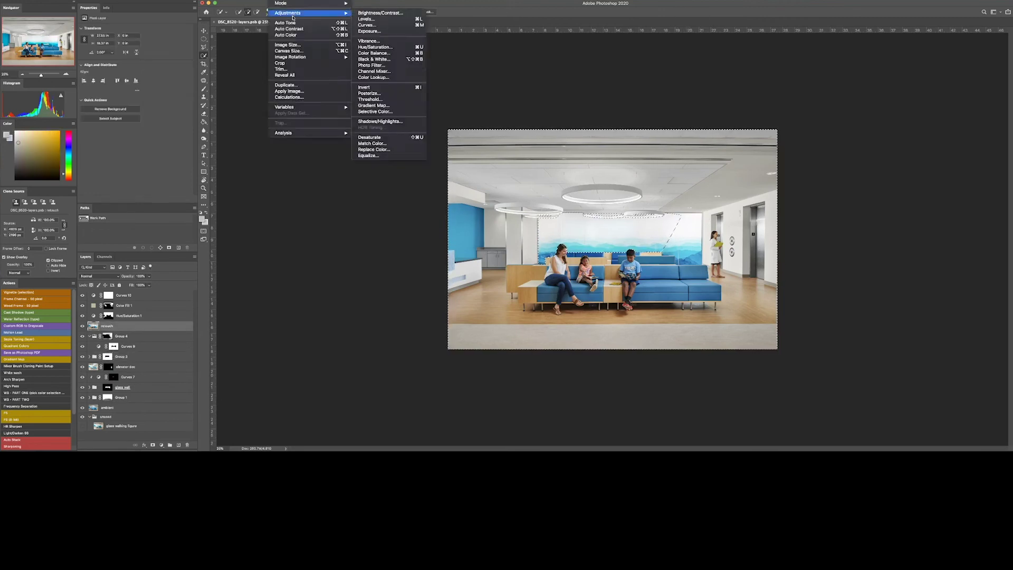
click(337, 19)
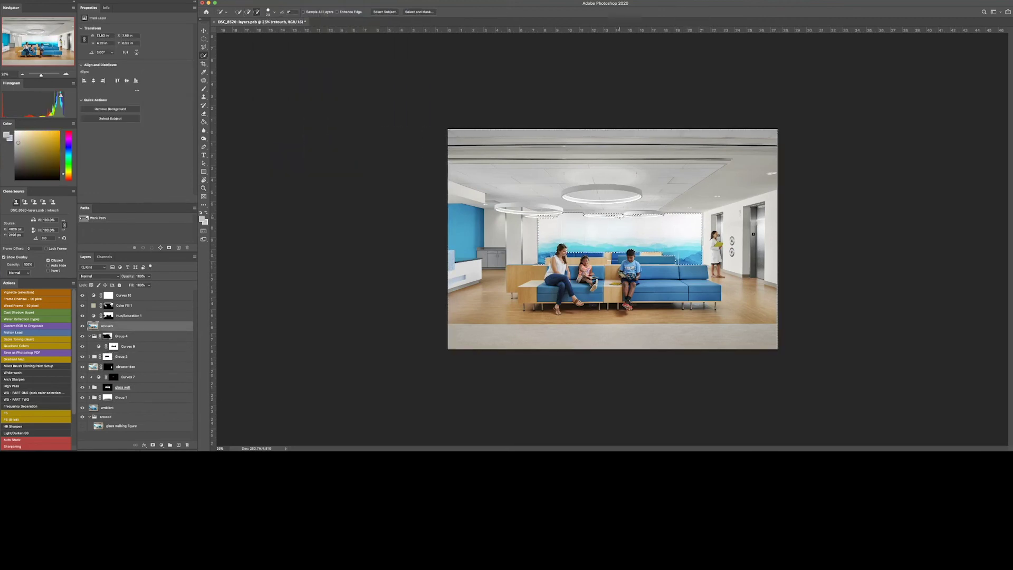
alt+click(642, 216)
Add a Curves layer masked to the mural, reshape its midtones and highlights, and prepare a black brush for its mask
click(161, 445)
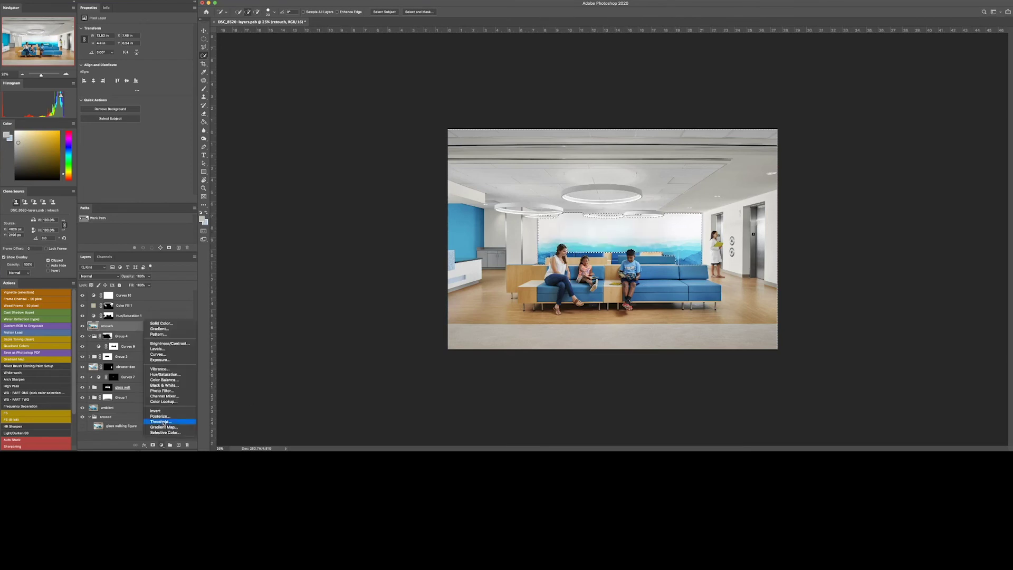
click(158, 355)
mouse_move(182, 45)
mouse_down()
mouse_move(183, 56)
mouse_move(182, 45)
mouse_up()
drag(156, 70, 160, 76)
click(122, 106)
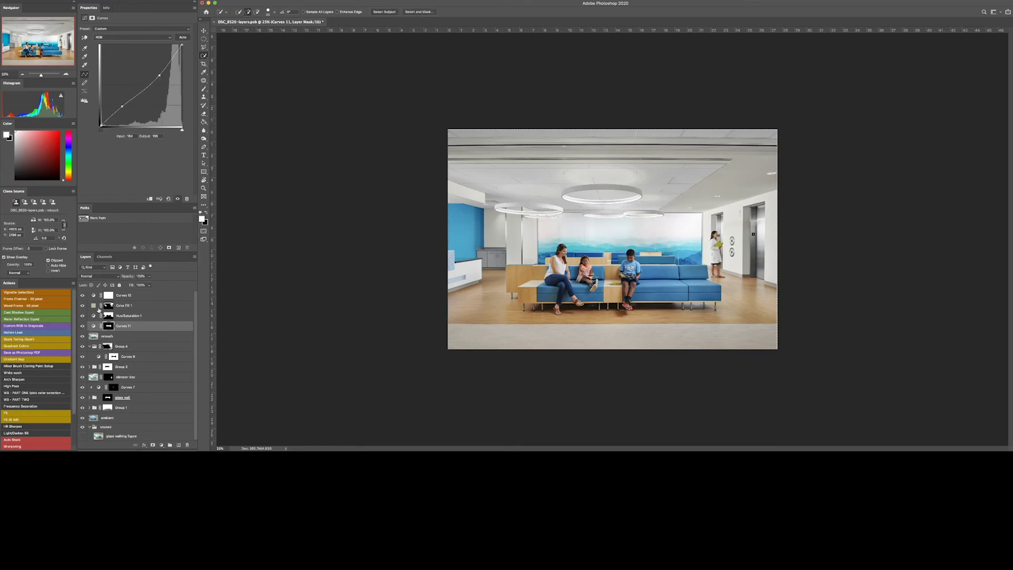
click(142, 89)
key(b)
key(x)
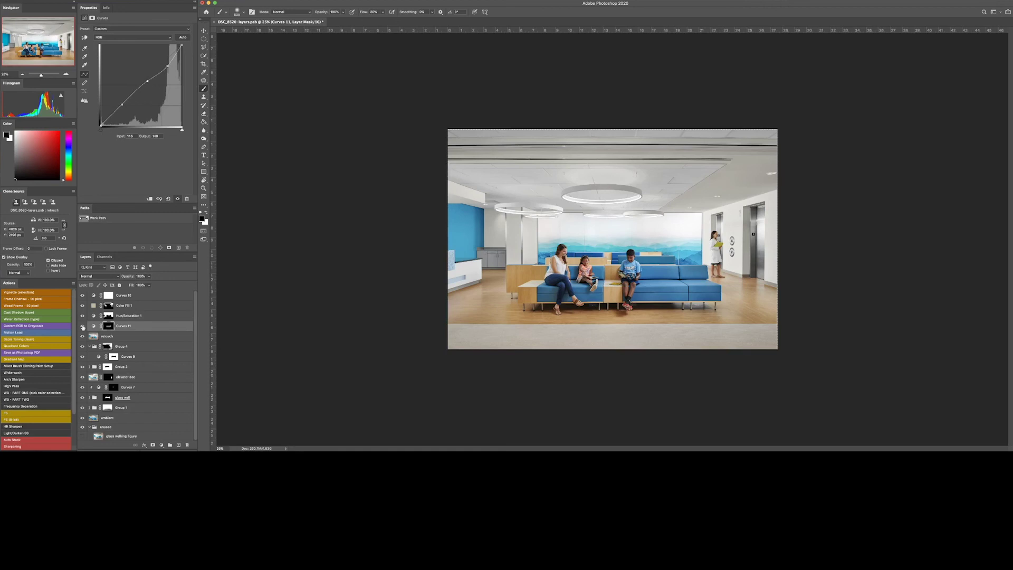
Straighten a merged copy in Camera Raw with Upright guides along the ceiling slot, floor edge, white column and elevator frame
click(49, 365)
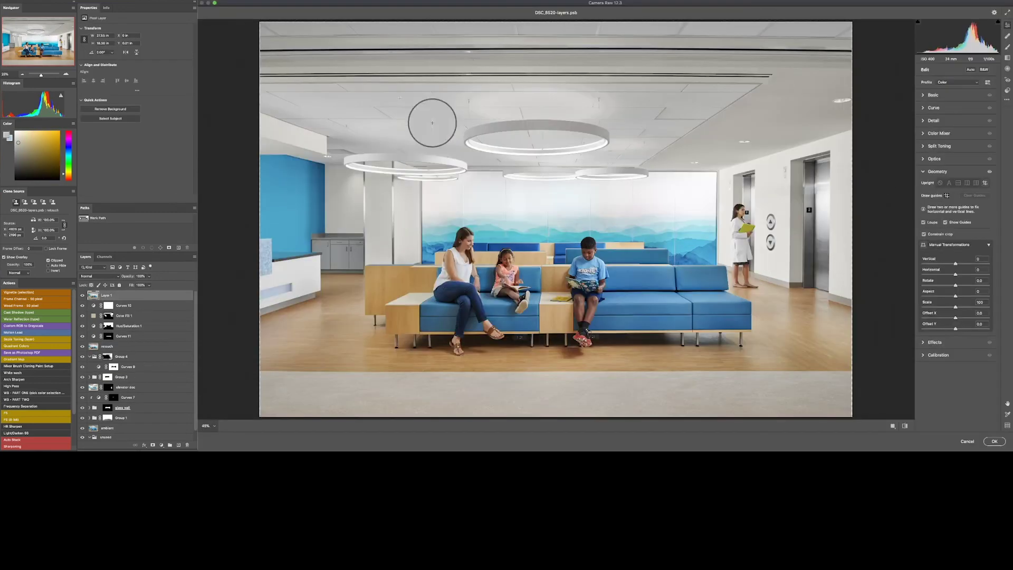
drag(350, 75, 758, 77)
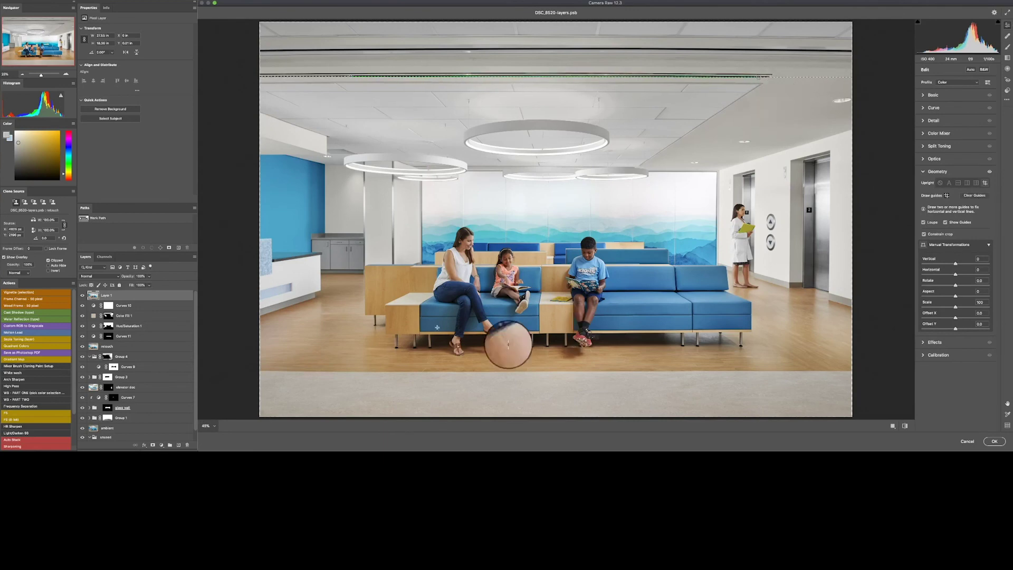
drag(354, 371, 754, 372)
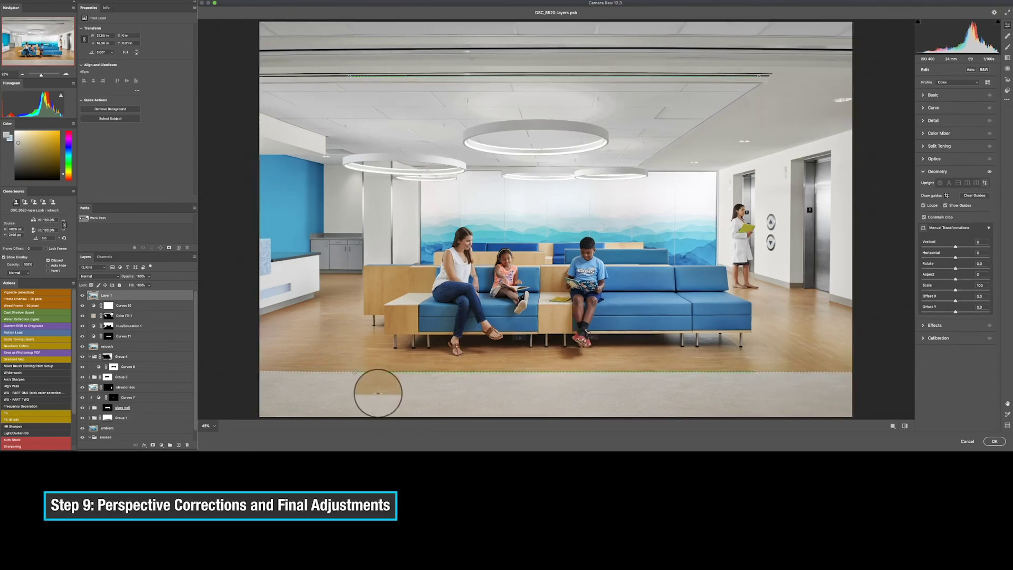
drag(361, 175, 361, 267)
drag(829, 181, 810, 294)
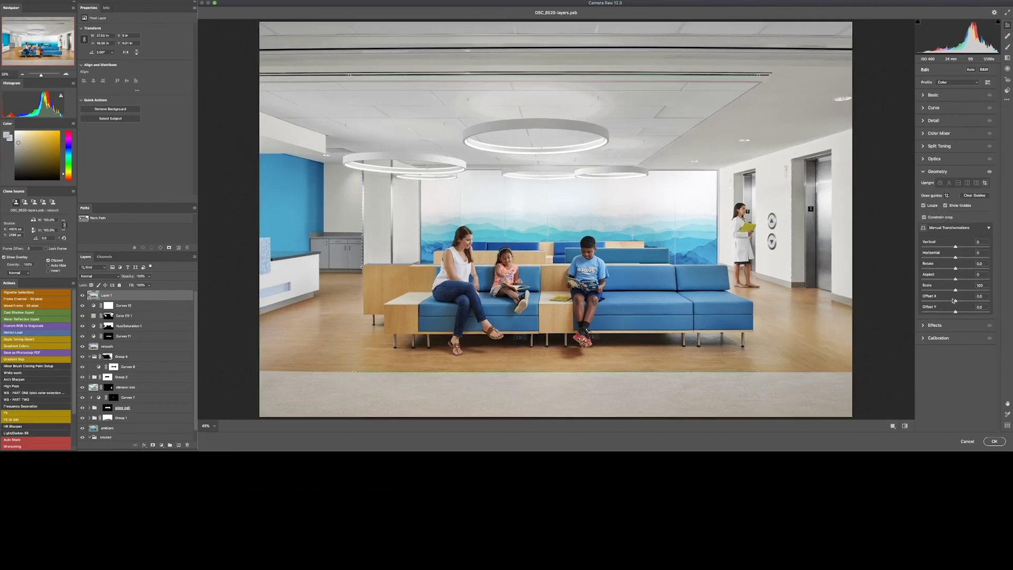
click(997, 446)
Place horizontal guides across the ceiling below the slot, along the floor edge, and at two heights near the upper ceiling trim
drag(691, 30, 685, 162)
drag(638, 30, 676, 323)
key(super+equal)
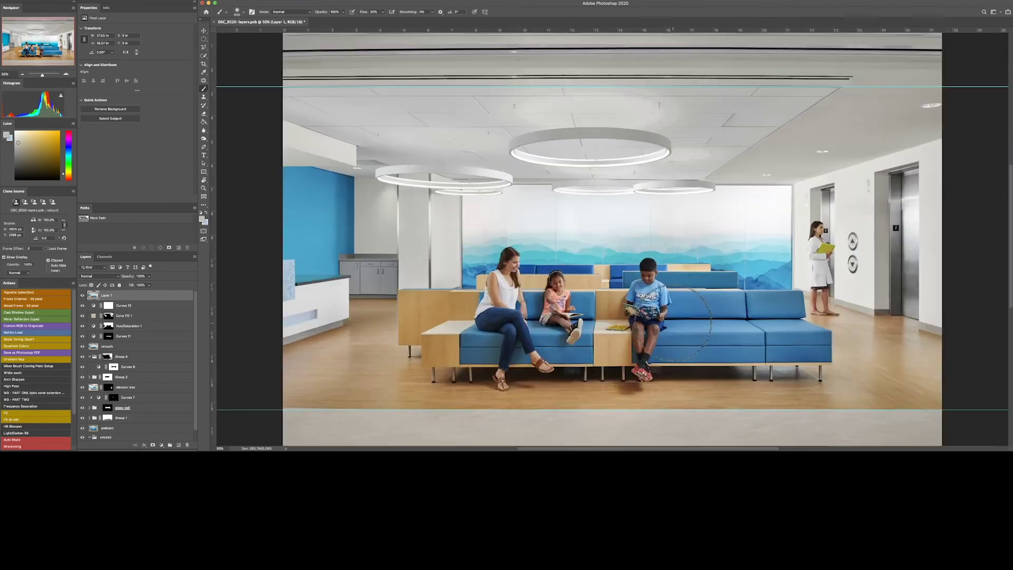
drag(581, 73, 580, 95)
drag(591, 30, 592, 72)
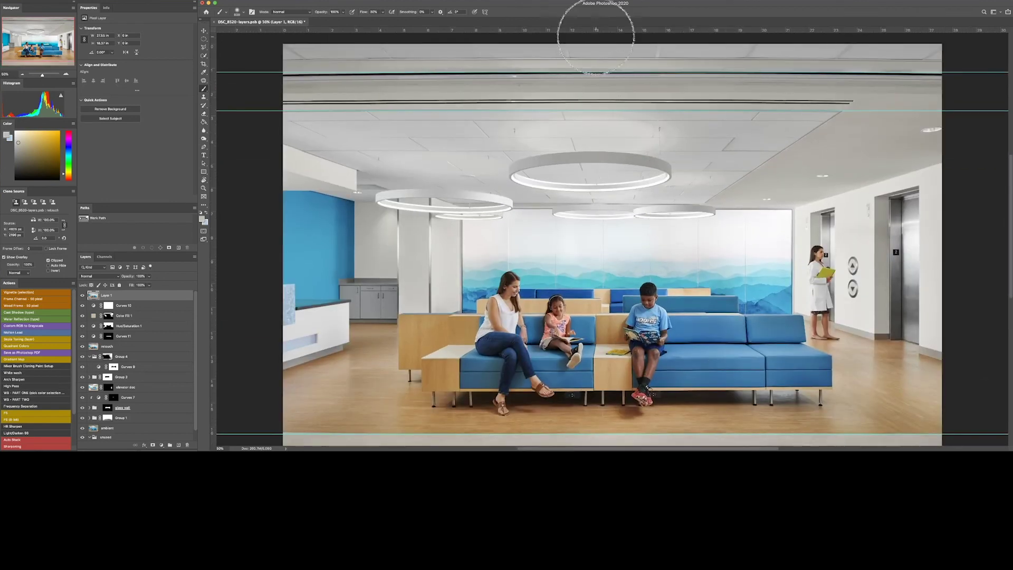
drag(597, 30, 597, 59)
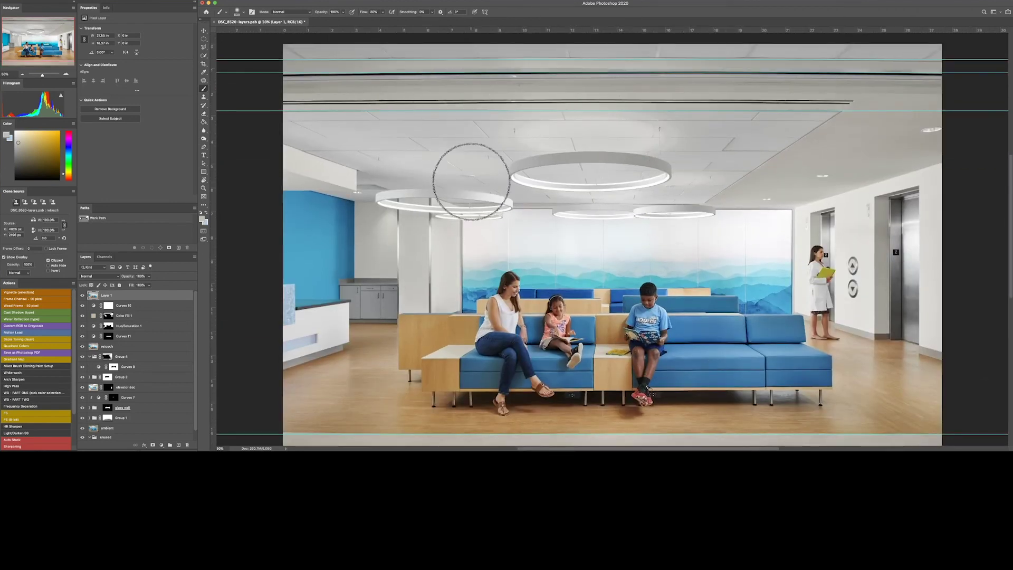
key(super+t)
right_click(478, 173)
click(495, 215)
click(359, 13)
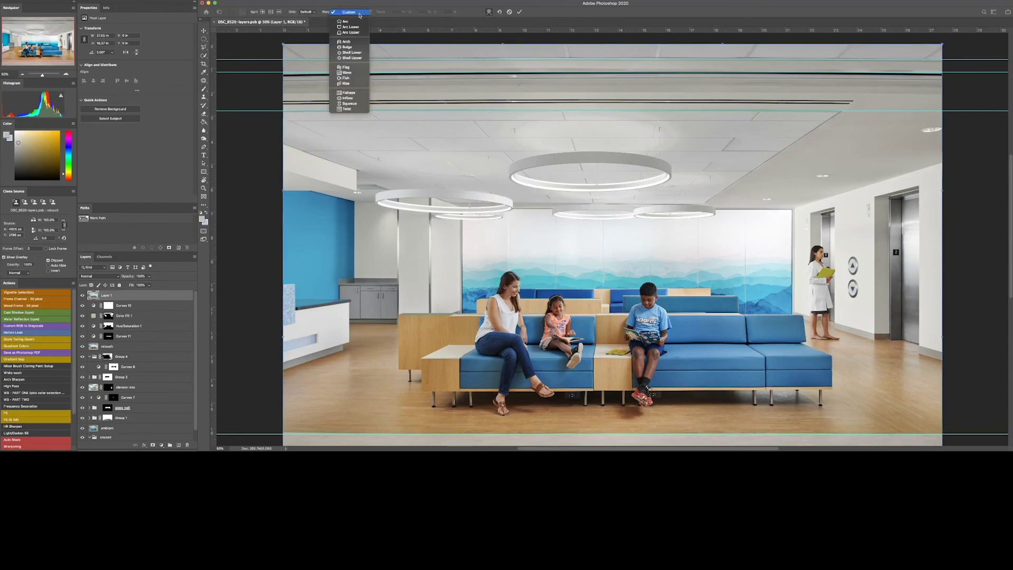
click(359, 13)
click(356, 12)
click(325, 7)
click(308, 11)
click(306, 29)
drag(283, 43, 283, 41)
drag(283, 104, 283, 102)
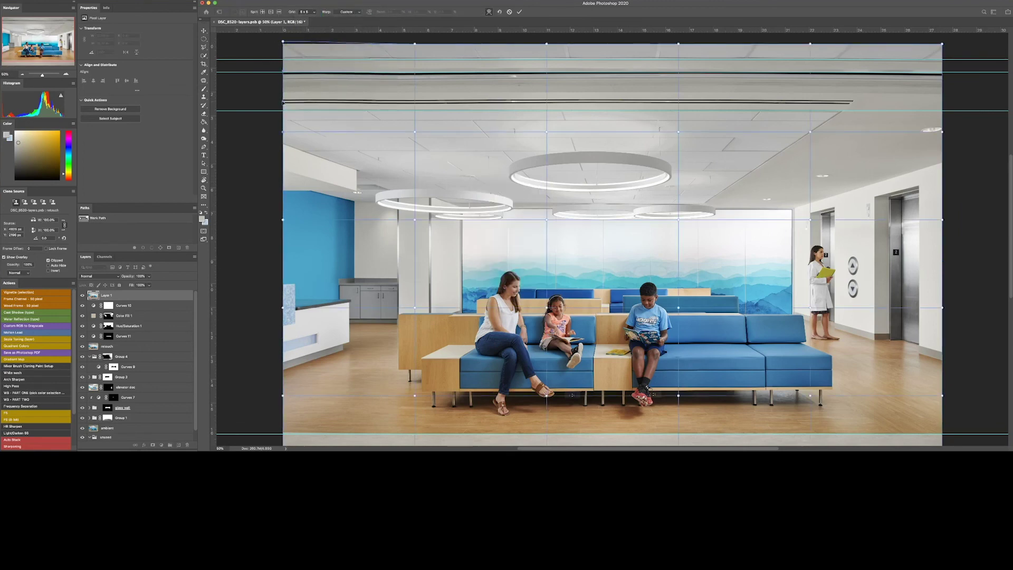
shift+click(284, 42)
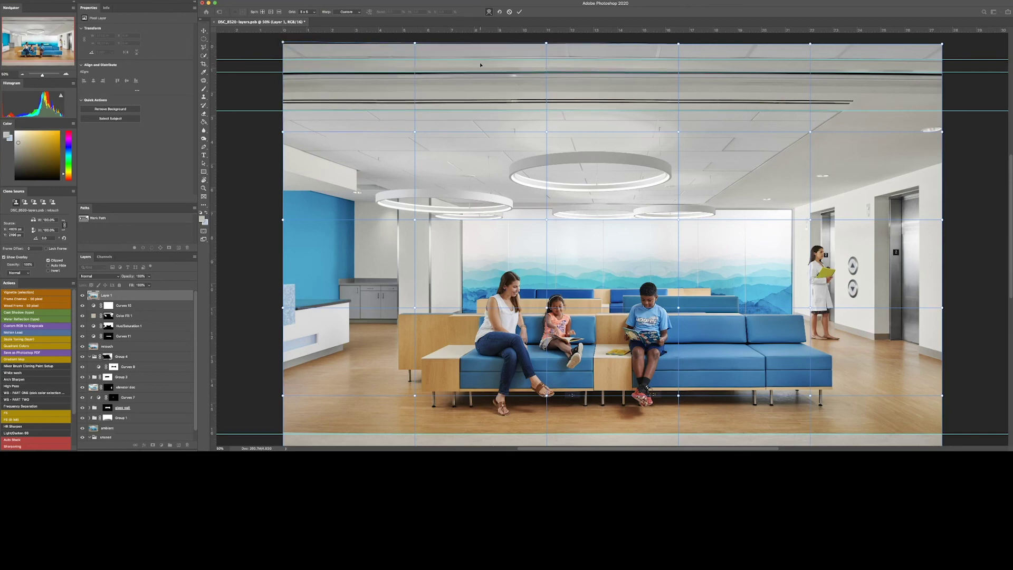
drag(559, 69, 559, 70)
drag(943, 44, 941, 42)
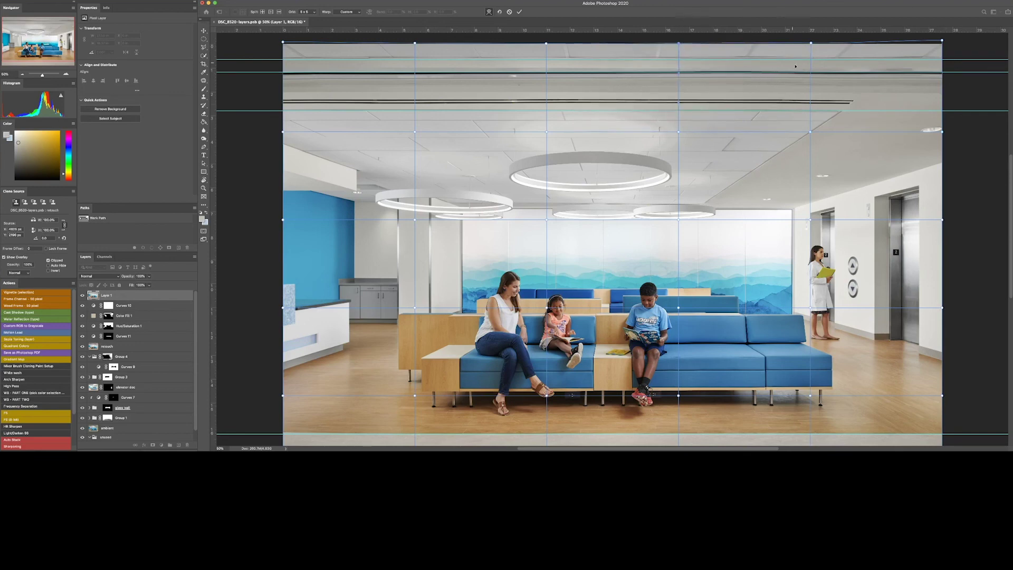
key(Escape)
Warp the merged layer with a 3 x 3 grid, slightly adjusting the ceiling corner above the blue wall
key(super+t)
right_click(424, 147)
click(442, 181)
click(308, 11)
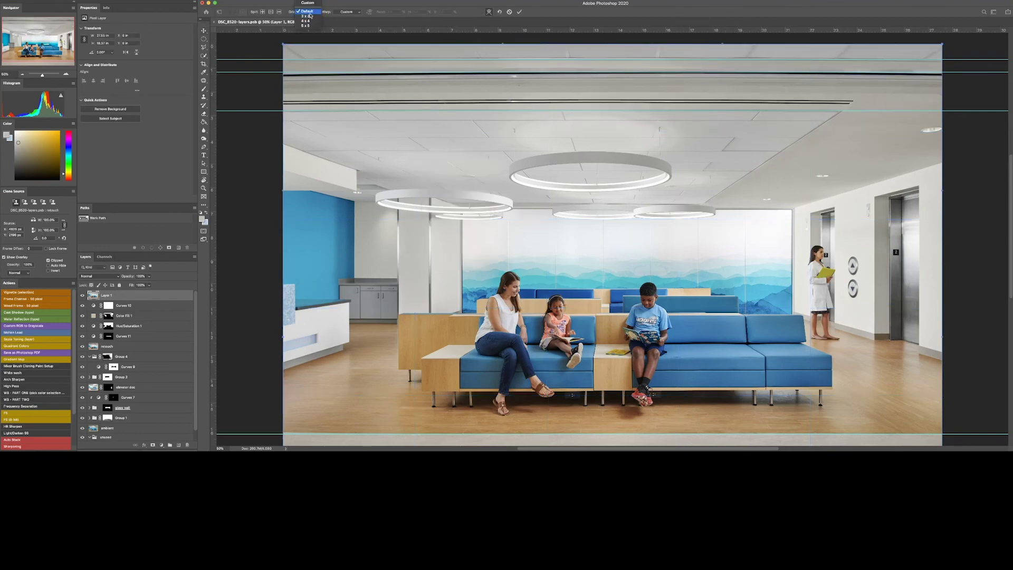
click(308, 16)
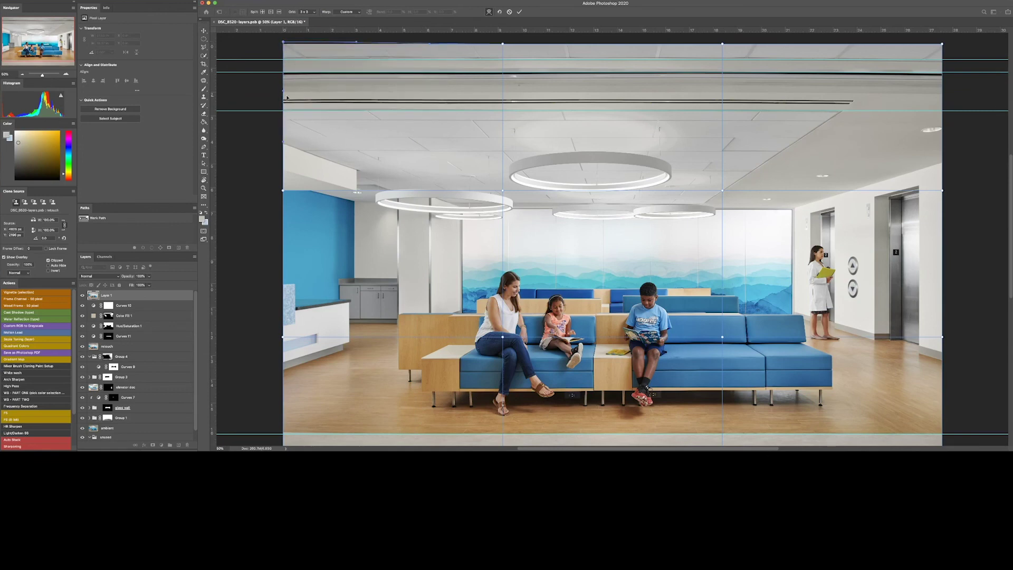
drag(368, 115, 369, 118)
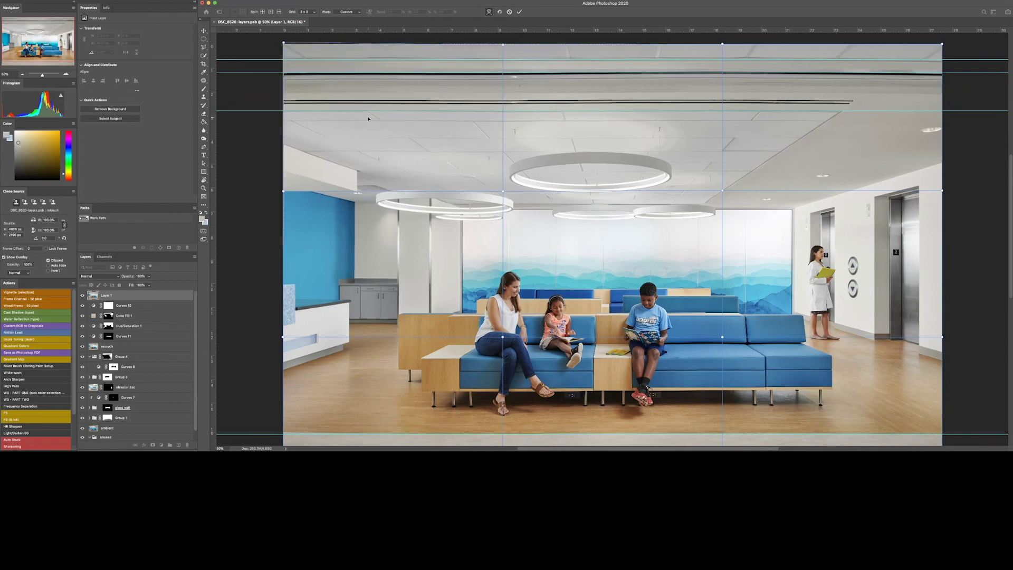
drag(283, 42, 284, 43)
key(Return)
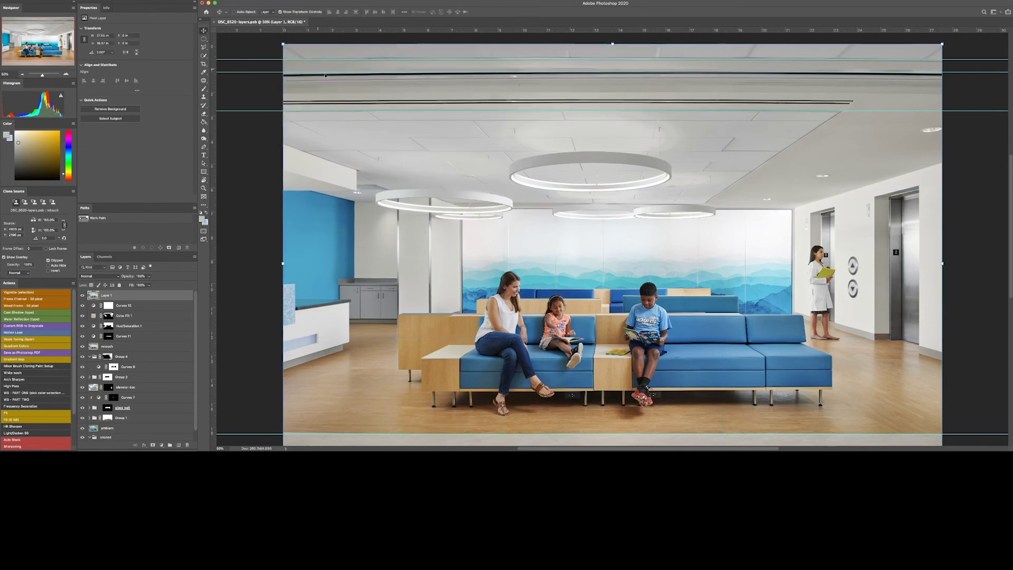
Copy a full-width strip of the upper ceiling from the merged layer and paste it in place as a new layer
key(m)
drag(666, 111, 961, 152)
key(super+c)
click(259, 0)
mouse_move(285, 59)
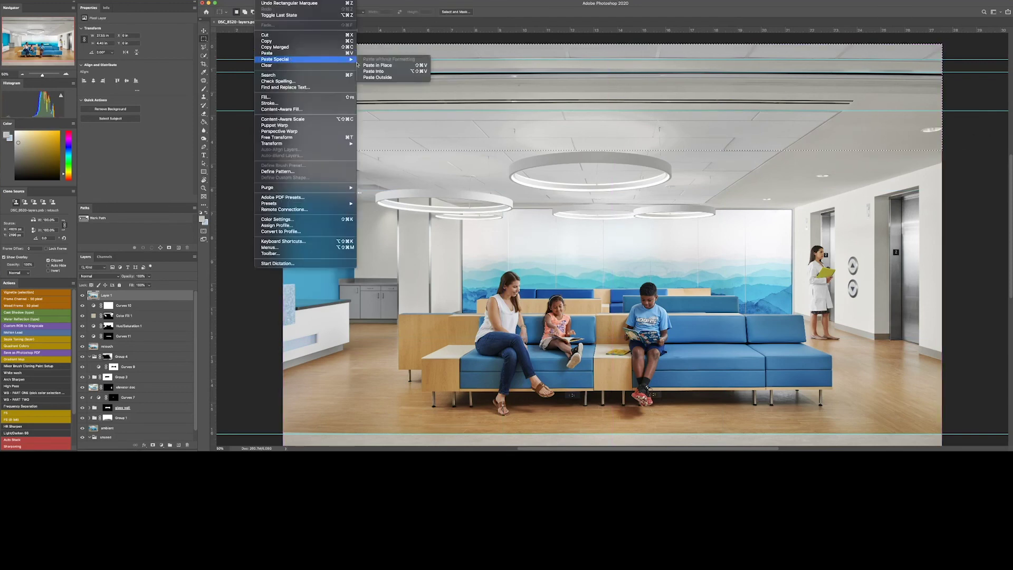
click(376, 64)
Warp the pasted ceiling strip, pulling its outer corner above the blue wall slightly upward
key(super+t)
right_click(404, 84)
click(429, 128)
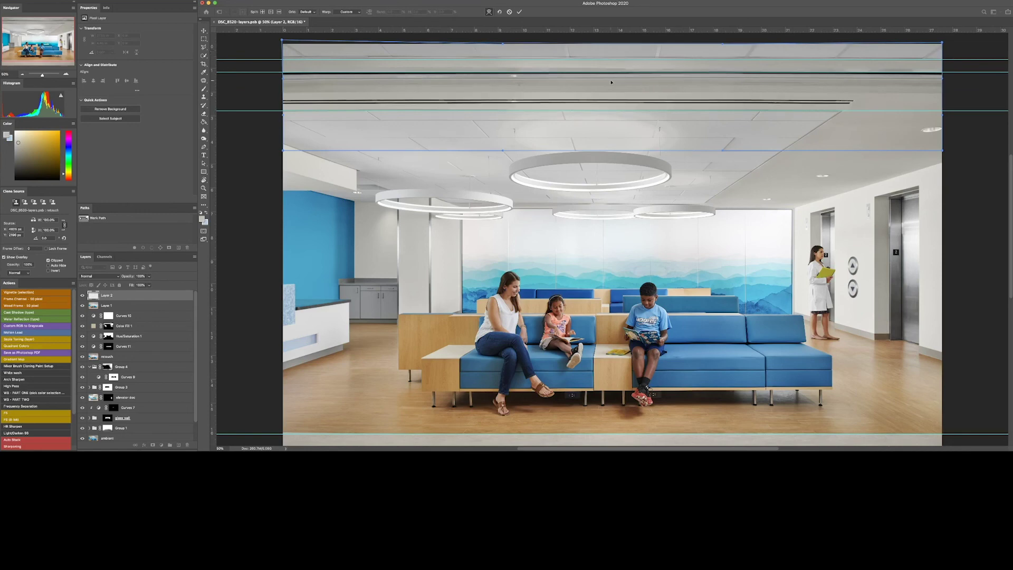
key(Return)
Copy a full-width strip along the floor's front edge from the merged layer and paste it in place as a new layer
drag(578, 261, 586, 210)
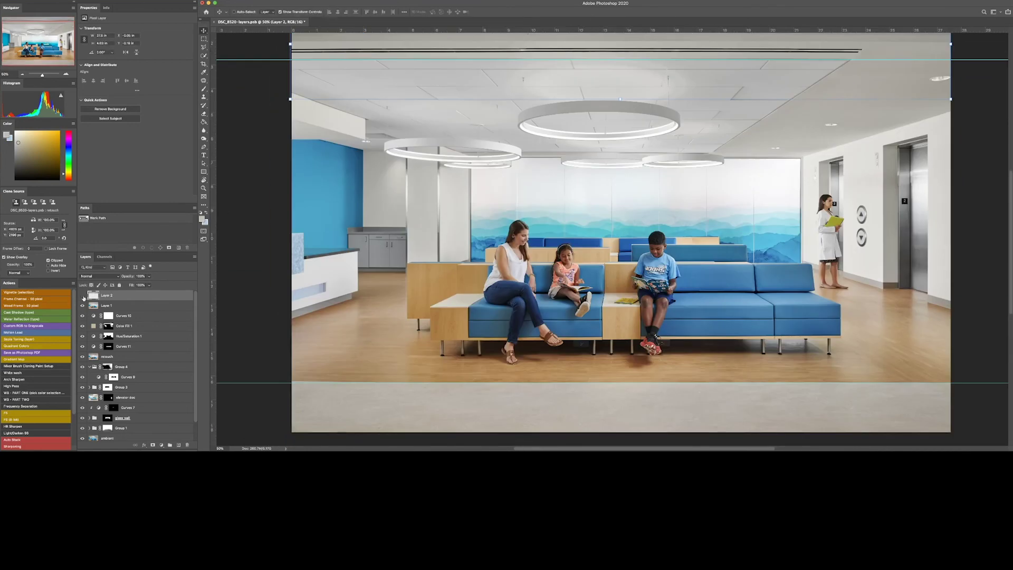
drag(326, 364, 987, 452)
key(m)
drag(976, 252, 287, 342)
click(121, 305)
key(super+c)
click(254, 1)
mouse_move(274, 59)
click(374, 66)
Warp the pasted floor strip, nudging its edge below the reception desk slightly downward to level the floor line
key(super+t)
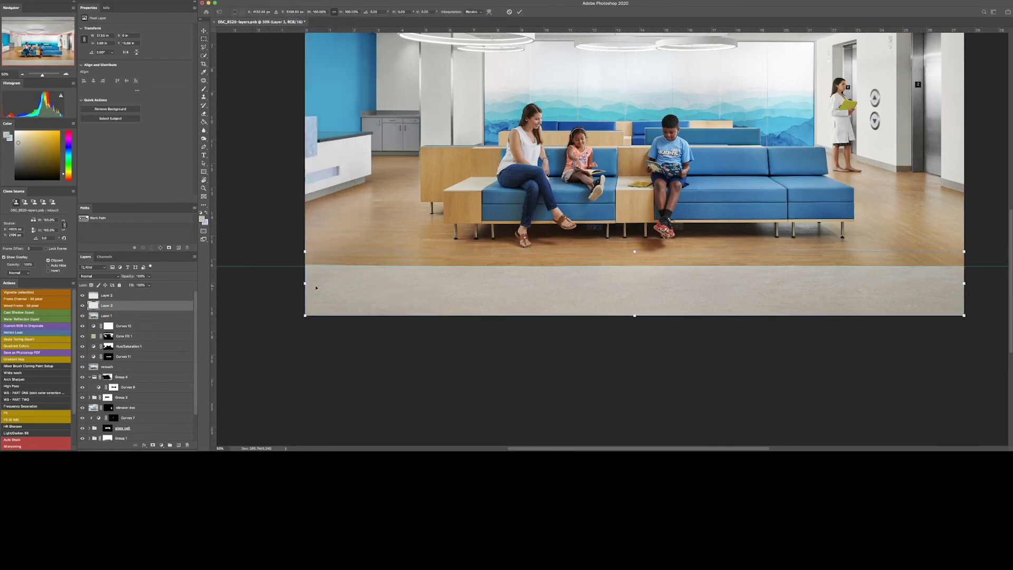
right_click(315, 288)
click(328, 325)
drag(305, 273, 304, 278)
click(519, 12)
Select the merged image layer beneath the two strips and clear all guides from the document
click(122, 316)
click(372, 1)
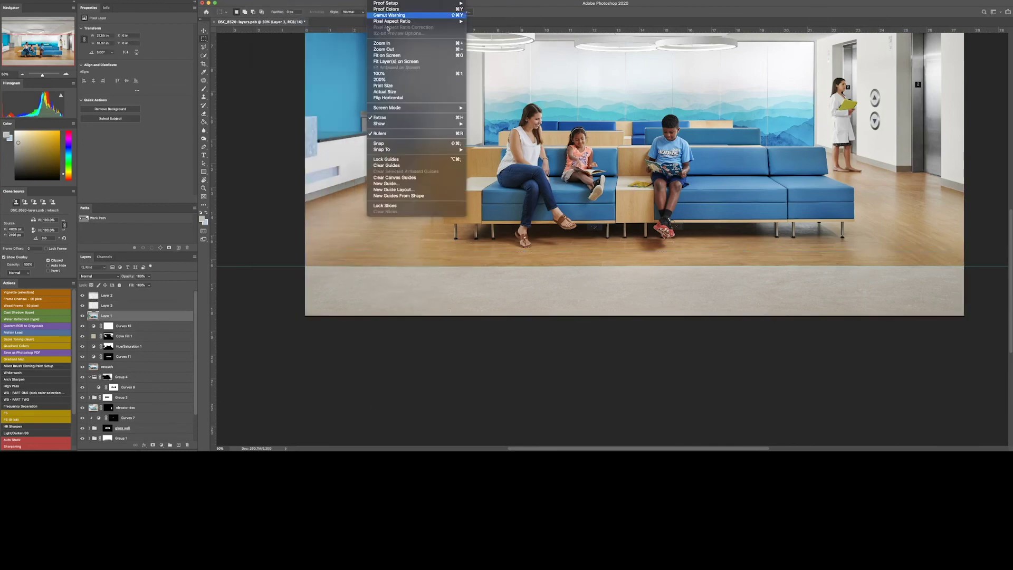
click(393, 165)
key(super+0)
key(super+minus)
key(super+minus)
key(super+plus)
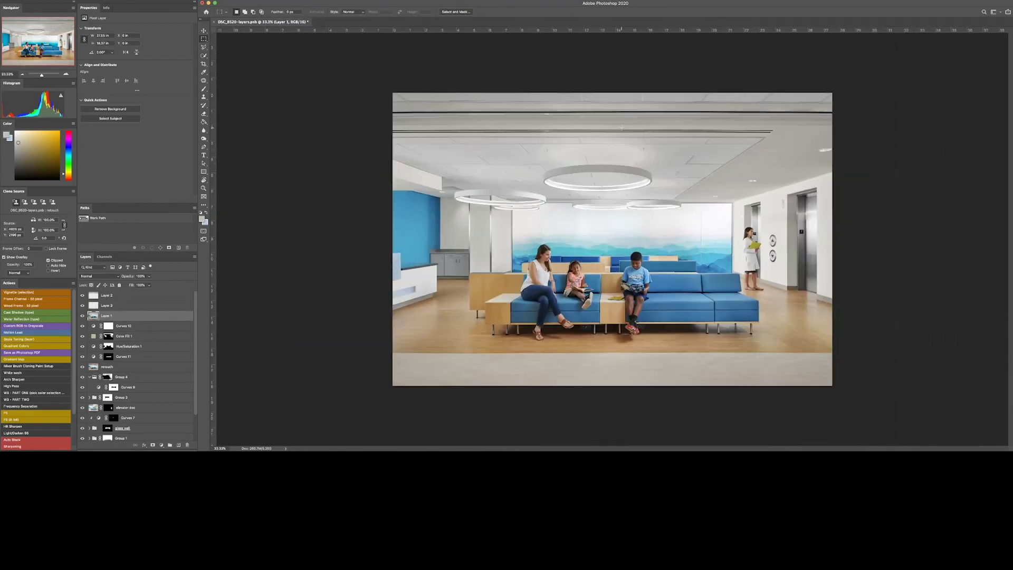
Start saving a copy of the document under a new file name in TIFF format with layers and colour profile included
key(j)
click(246, 1)
click(258, 68)
click(657, 261)
click(641, 307)
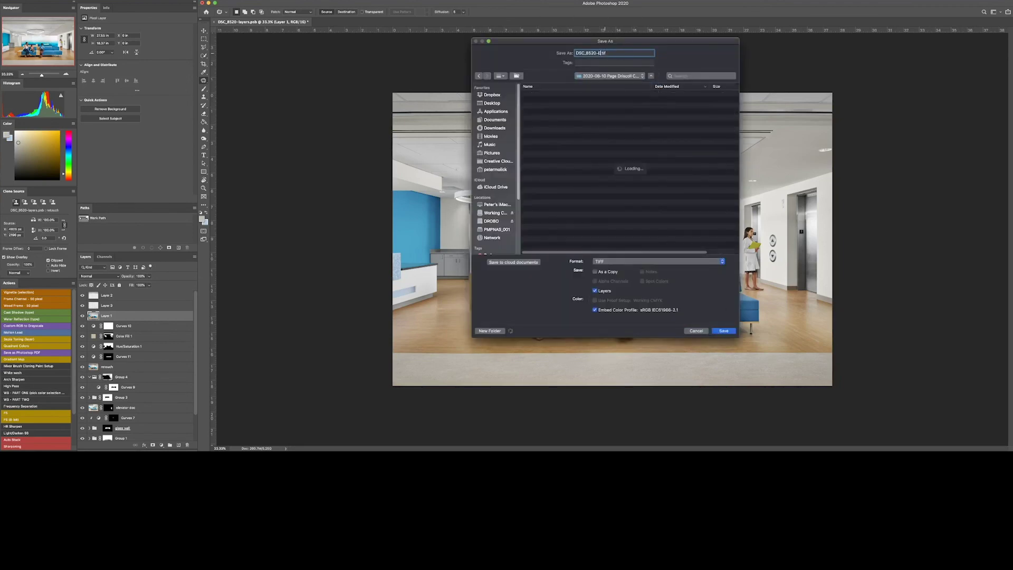